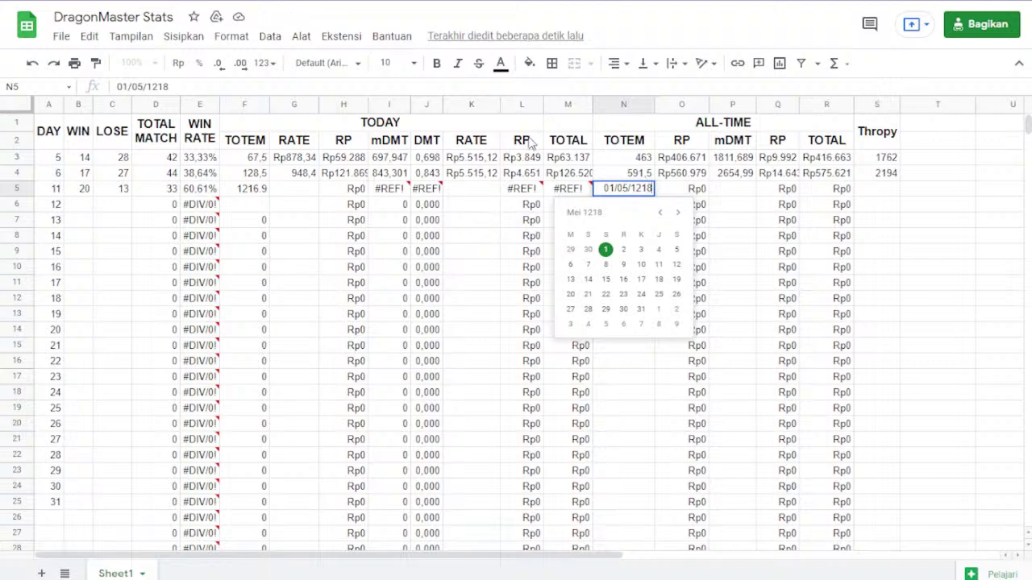
Re-enter the day 11 TODAY TOTEM formula in F5 as =N5-N4.
{"action": "left_click", "coordinate": [984, 158]}
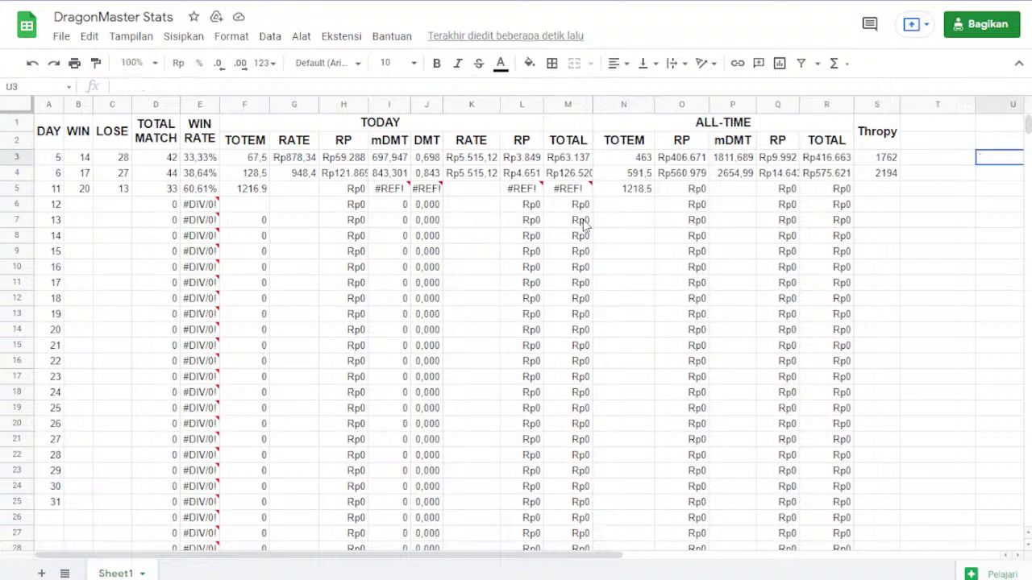
{"action": "left_click", "coordinate": [250, 193]}
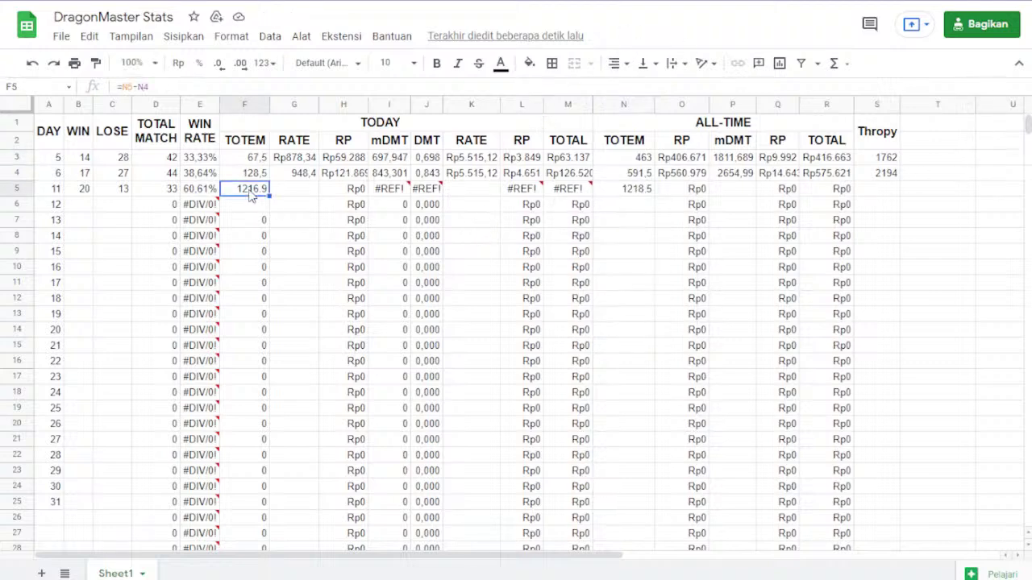
{"action": "type", "text": "="}
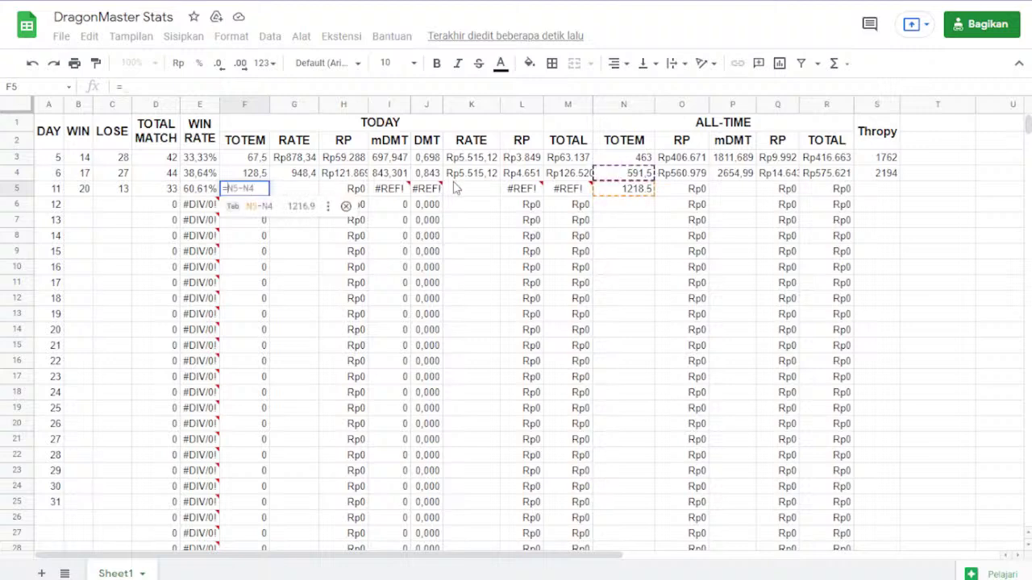
{"action": "left_click", "coordinate": [642, 190]}
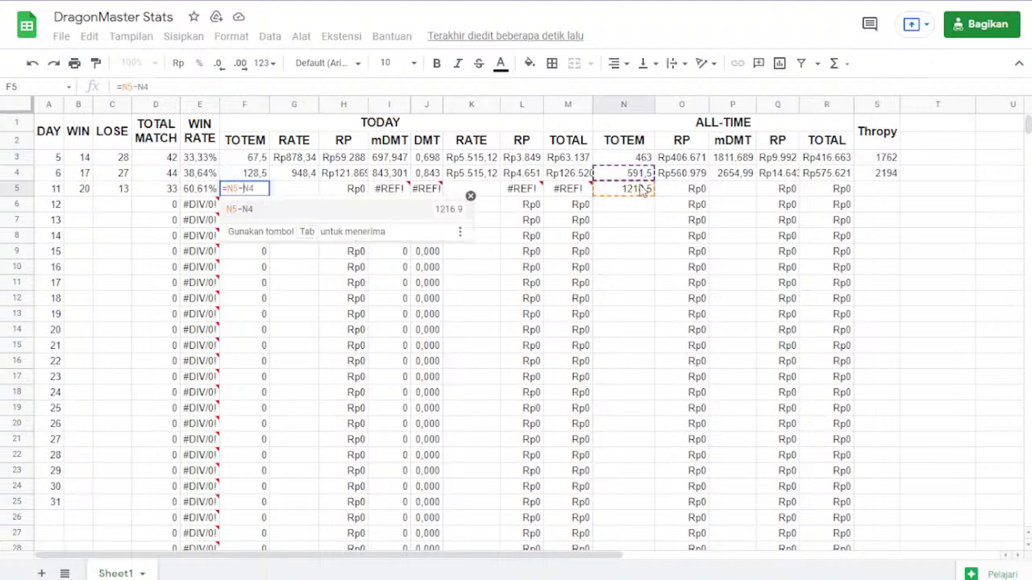
{"action": "type", "text": "-"}
{"action": "left_click", "coordinate": [633, 175]}
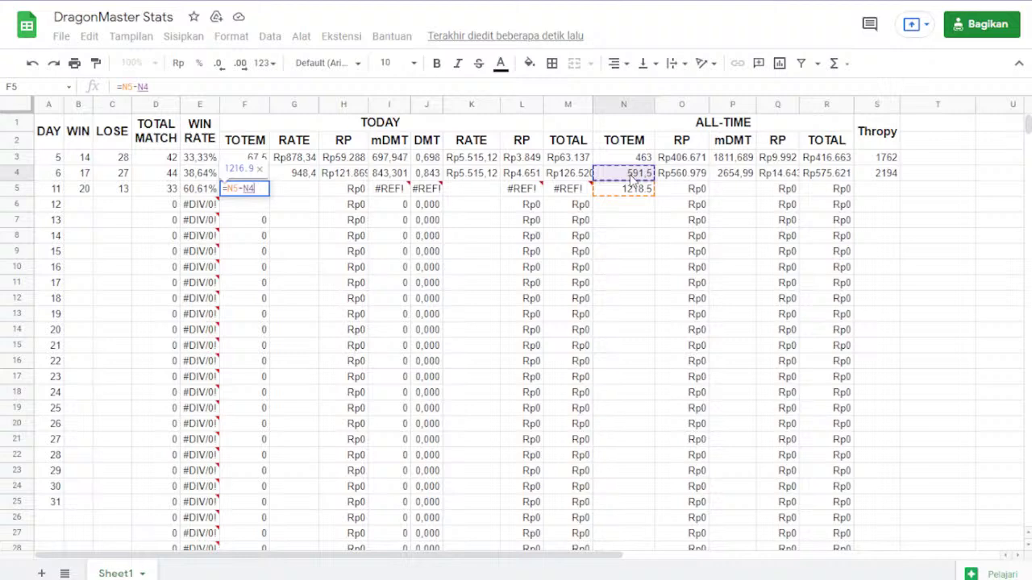
{"action": "key", "text": "Return"}
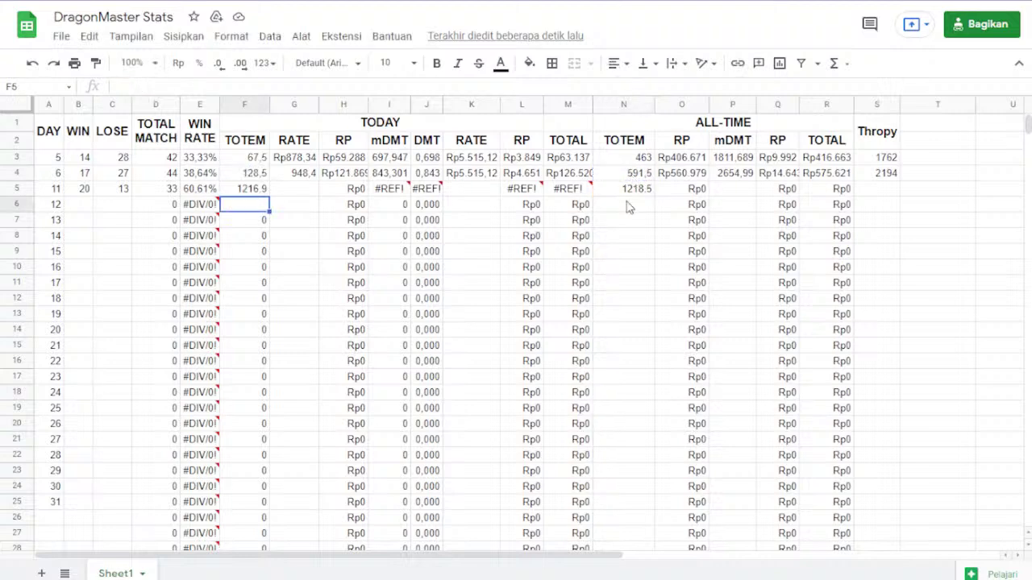
Compare the TODAY TOTEM formulas in F4 and F5 and the cells they reference.
{"action": "left_click", "coordinate": [248, 178]}
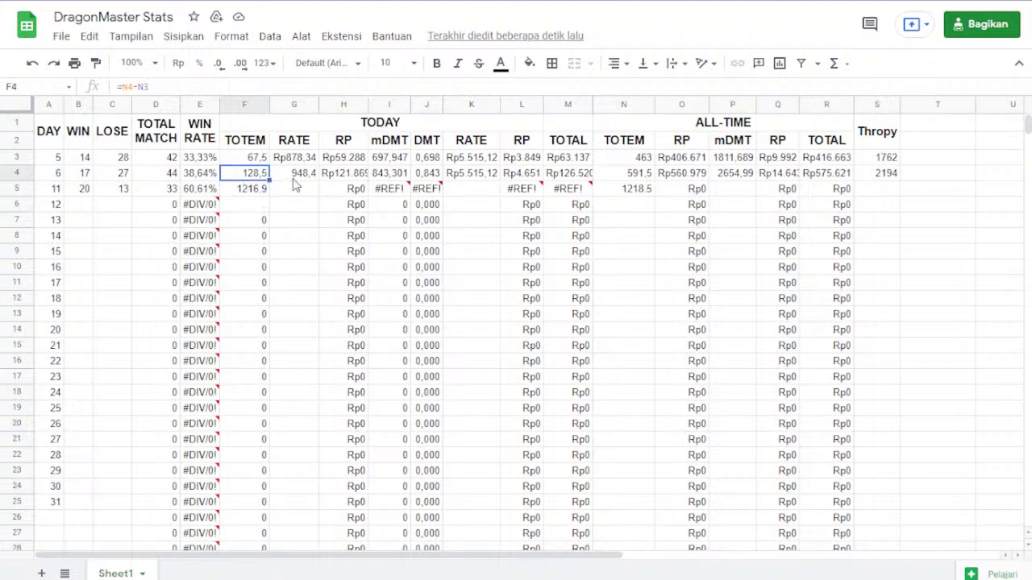
{"action": "double_click", "coordinate": [239, 192]}
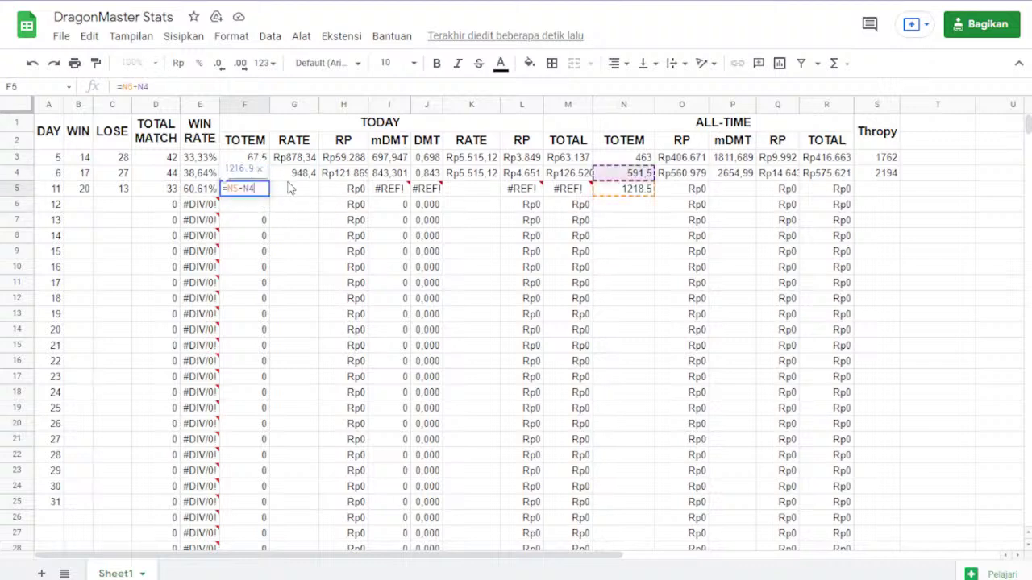
{"action": "left_click", "coordinate": [641, 203]}
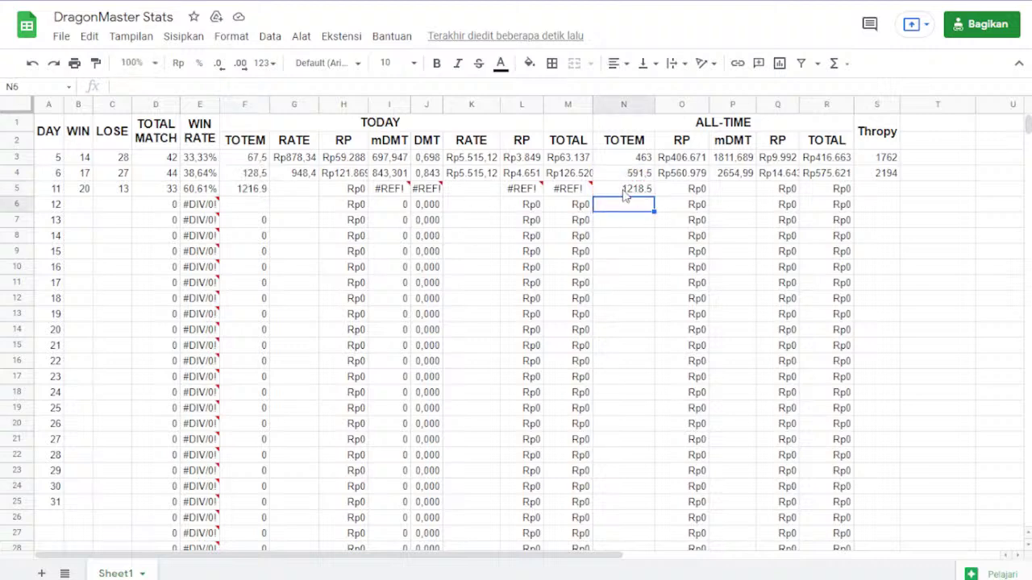
Replace the date-formatted all-time TOTEM entry for day 11 in N5 with 1218.
{"action": "left_click", "coordinate": [640, 190]}
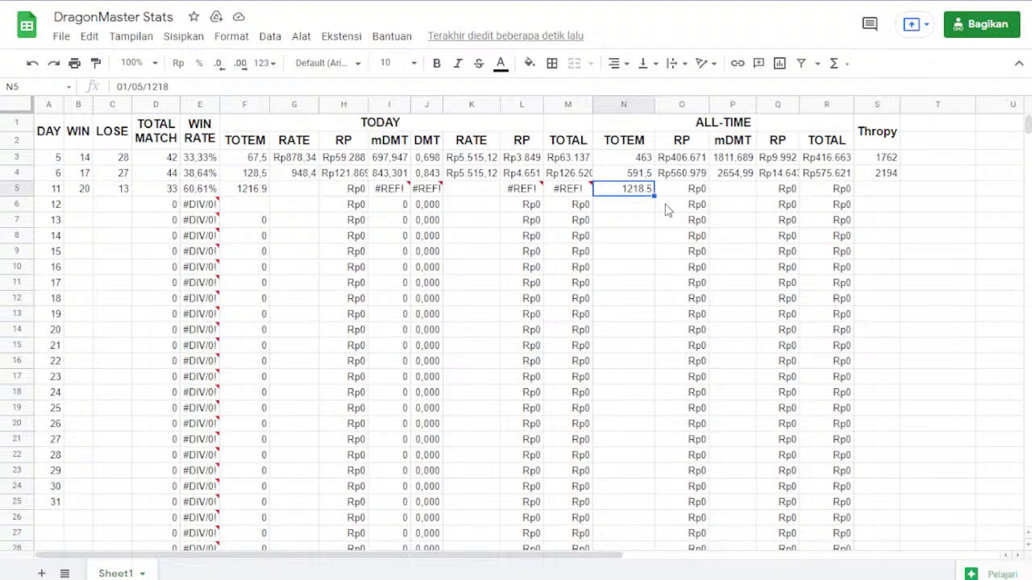
{"action": "key", "text": "Return"}
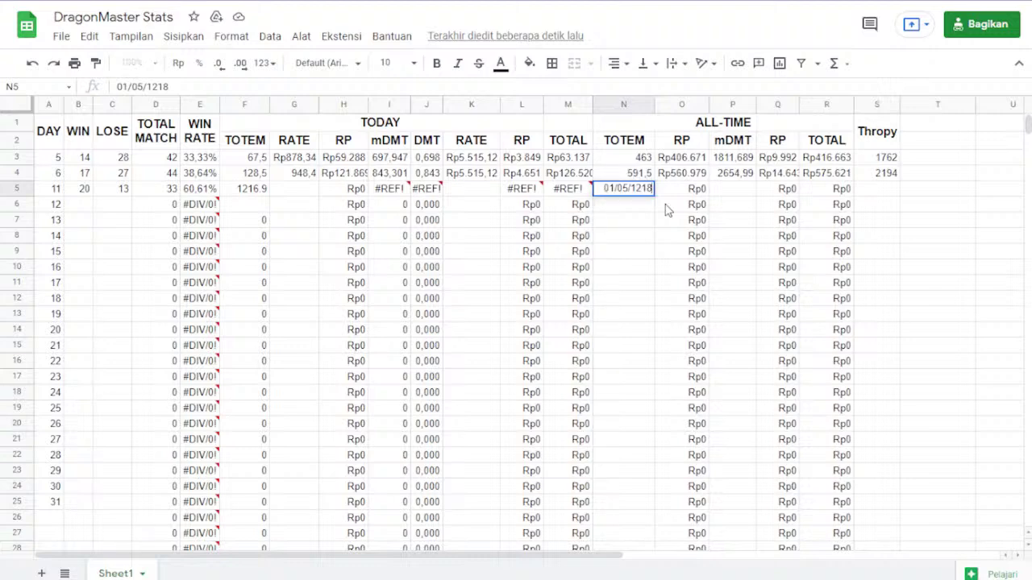
{"action": "key", "text": "Escape"}
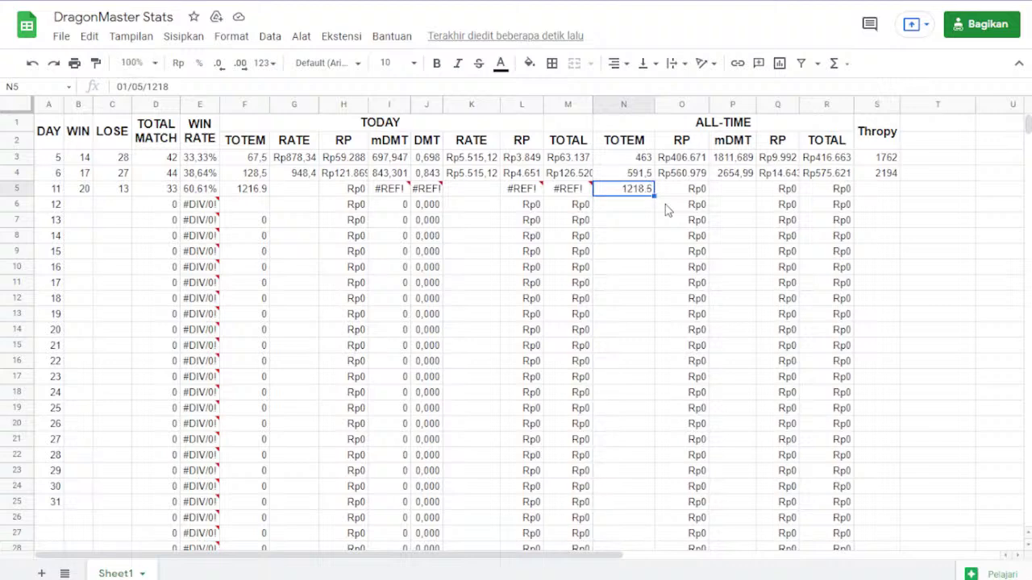
{"action": "key", "text": "Return"}
{"action": "key", "text": "Escape"}
{"action": "key", "text": "BackSpace"}
{"action": "type", "text": "1218"}
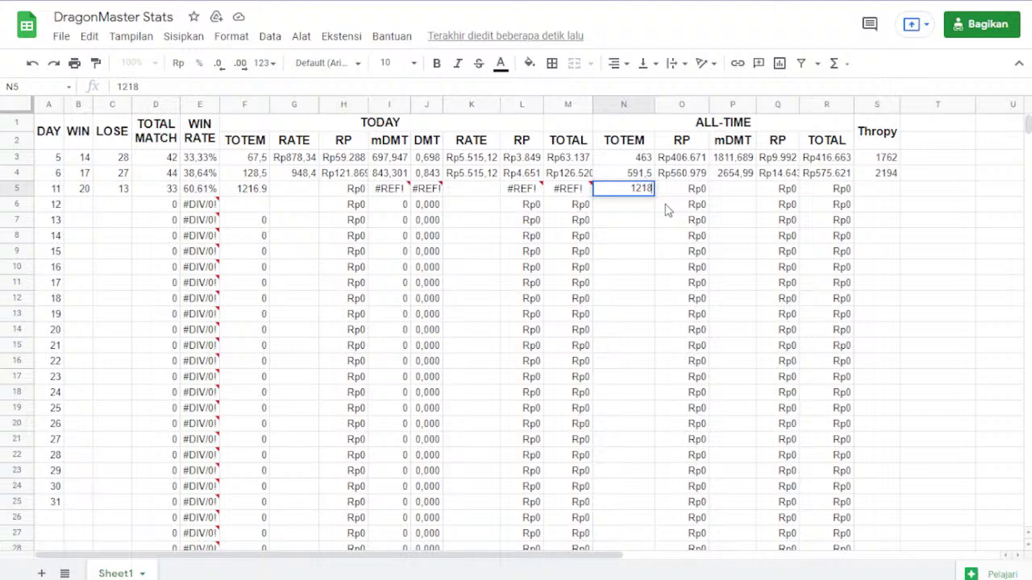
{"action": "key", "text": "Return"}
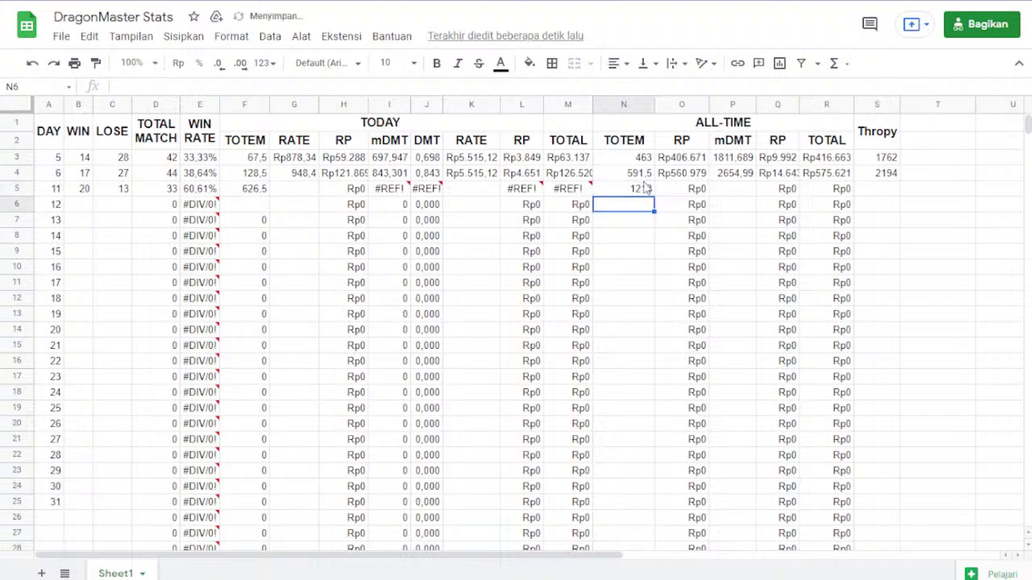
Set the all-time TOTEM value for day 6 in N4 to 591 and check the difference in F5.
{"action": "left_click", "coordinate": [642, 176]}
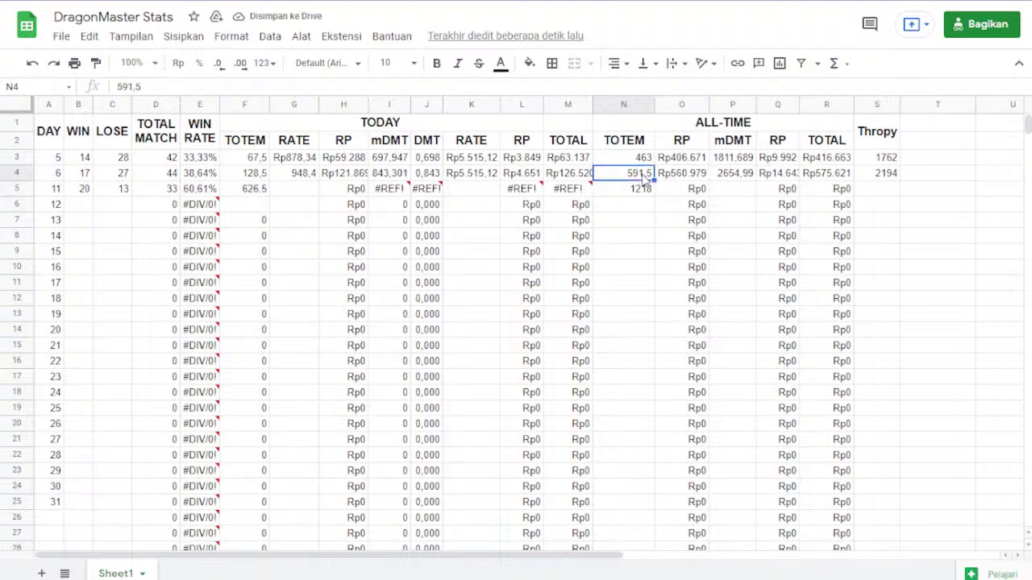
{"action": "type", "text": "5"}
{"action": "key", "text": "Return"}
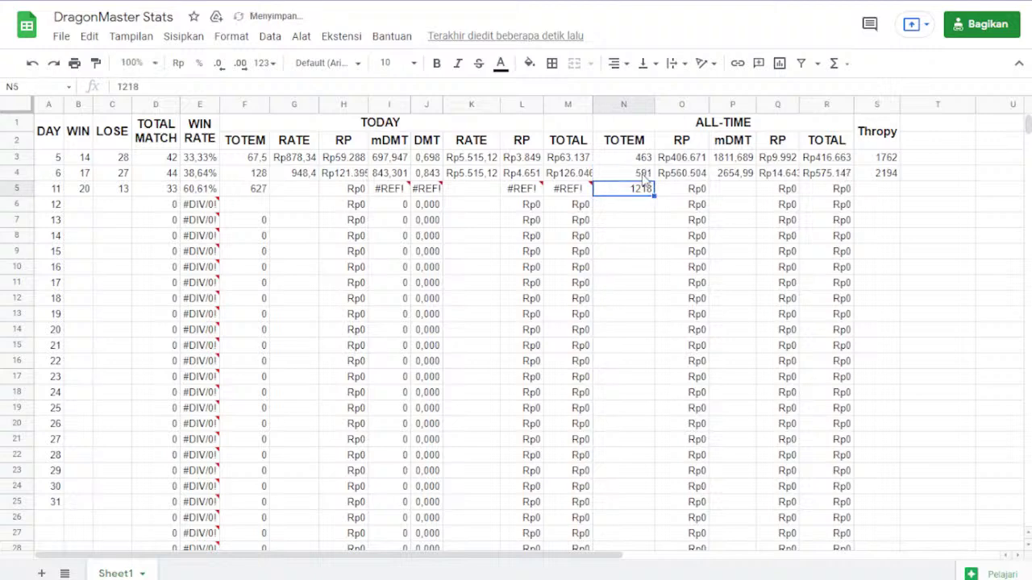
{"action": "left_click", "coordinate": [254, 193]}
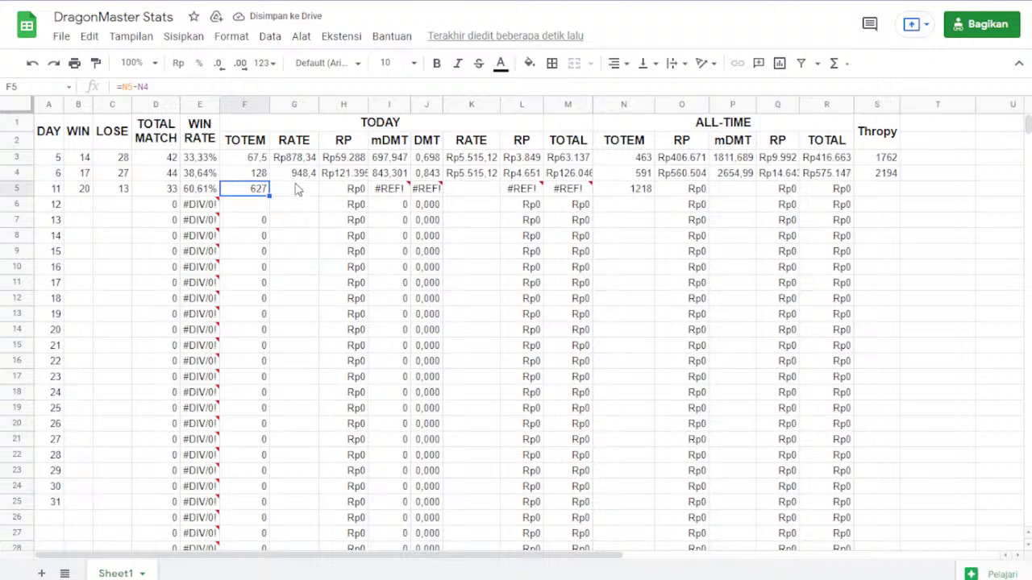
Switch to the browser and open CoinMarketCap's DragonMaster (TOTEM) price page in a new tab.
{"action": "left_click", "coordinate": [297, 182]}
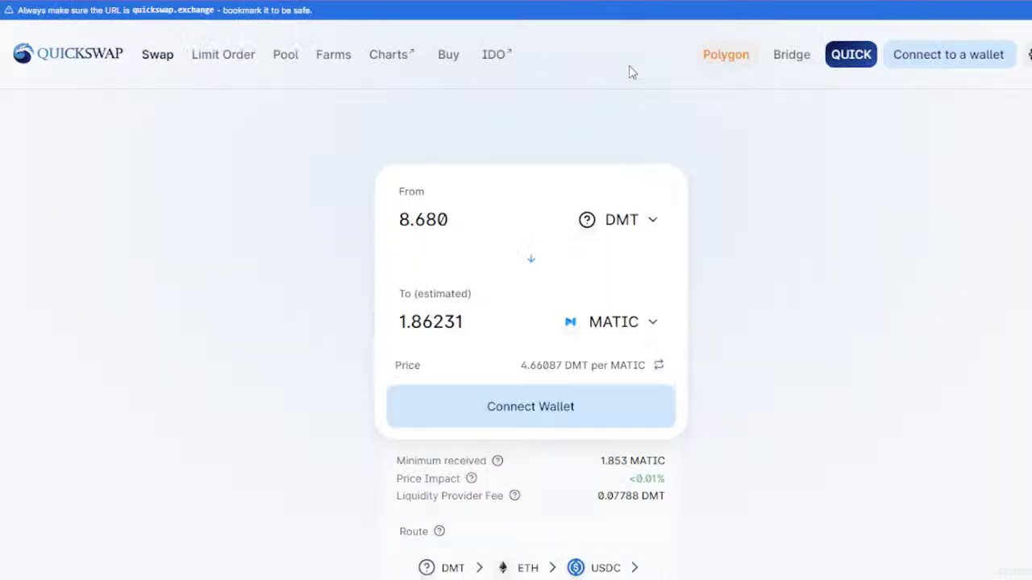
{"action": "key", "text": "ctrl+t"}
{"action": "type", "text": "coin"}
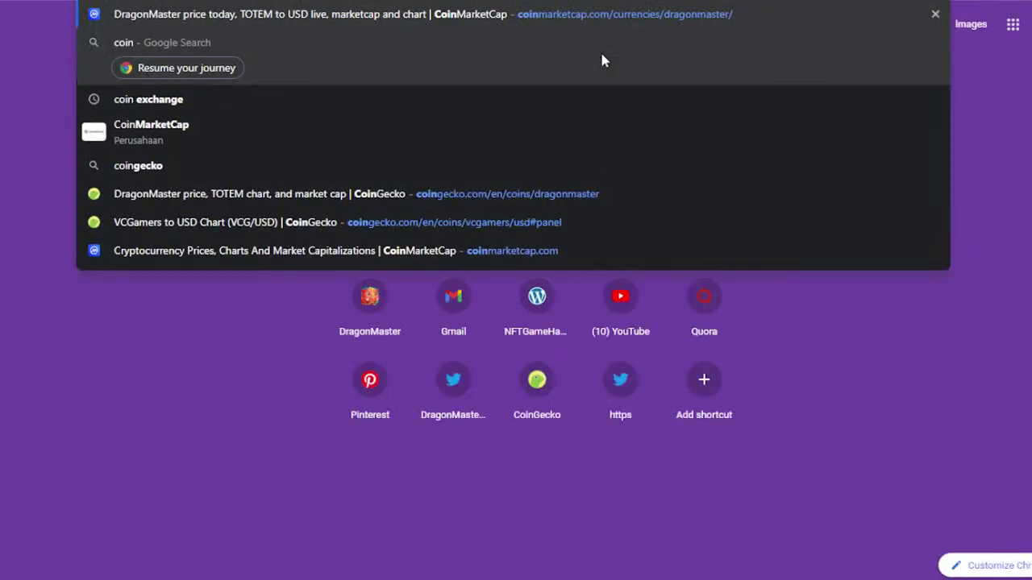
{"action": "key", "text": "Escape"}
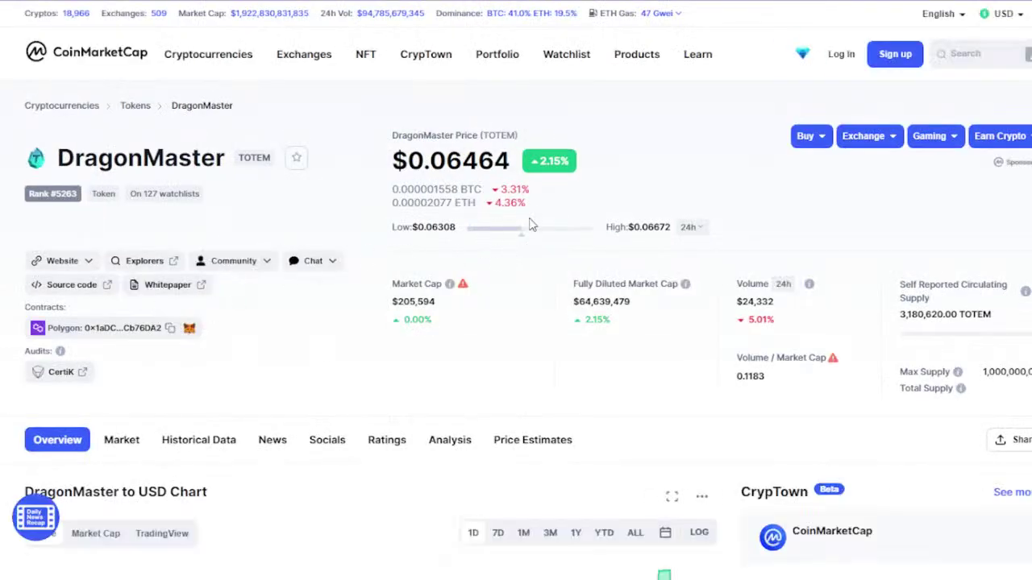
Examine the DragonMaster page for the current TOTEM price, its price chart and market details.
{"action": "scroll", "coordinate": [703, 238], "scroll_direction": "down", "scroll_amount": 2}
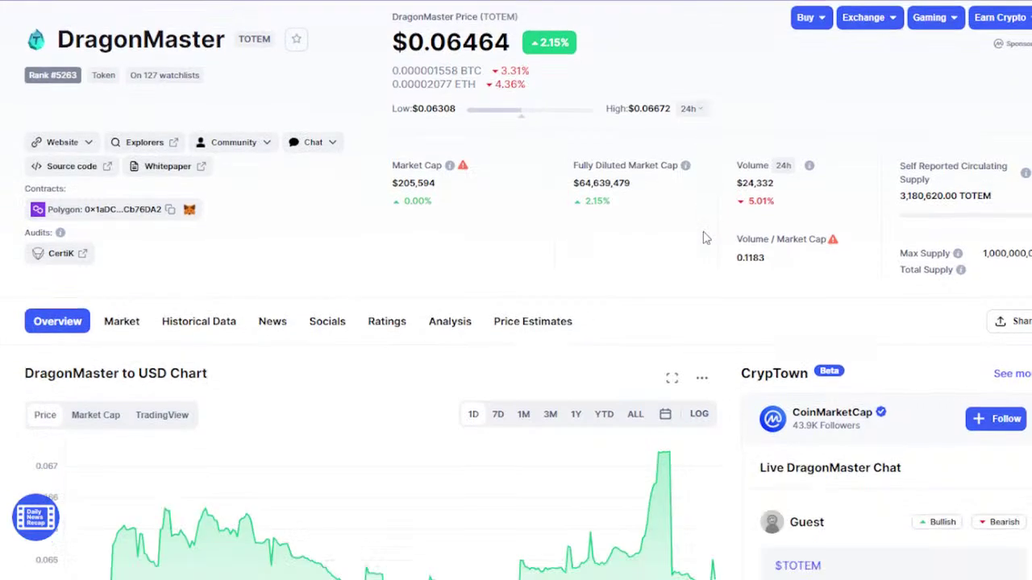
{"action": "scroll", "coordinate": [703, 238], "scroll_direction": "down", "scroll_amount": 1}
{"action": "scroll", "coordinate": [703, 238], "scroll_direction": "up", "scroll_amount": 2}
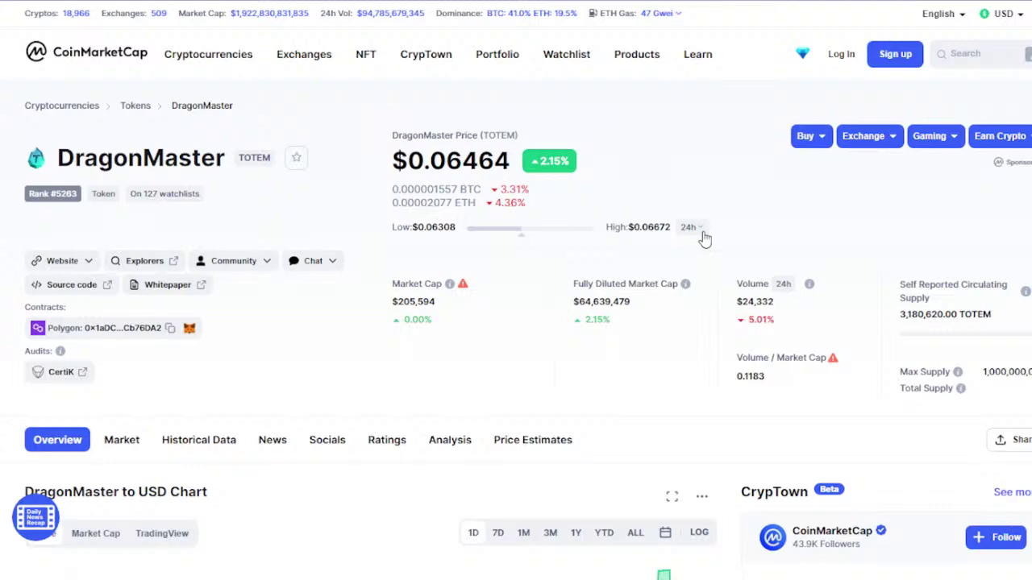
{"action": "scroll", "coordinate": [703, 238], "scroll_direction": "down", "scroll_amount": 10}
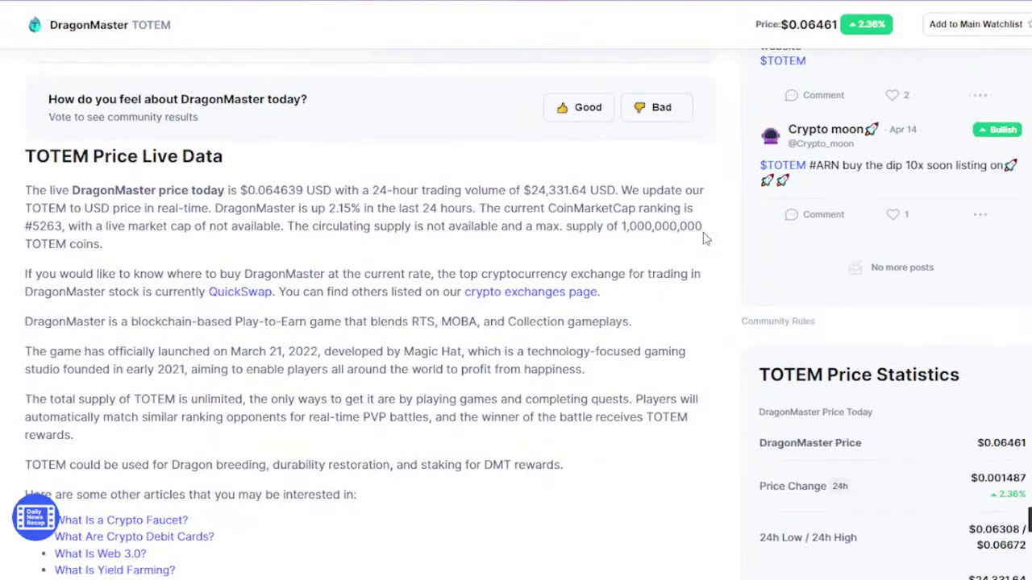
{"action": "scroll", "coordinate": [703, 238], "scroll_direction": "down", "scroll_amount": 10}
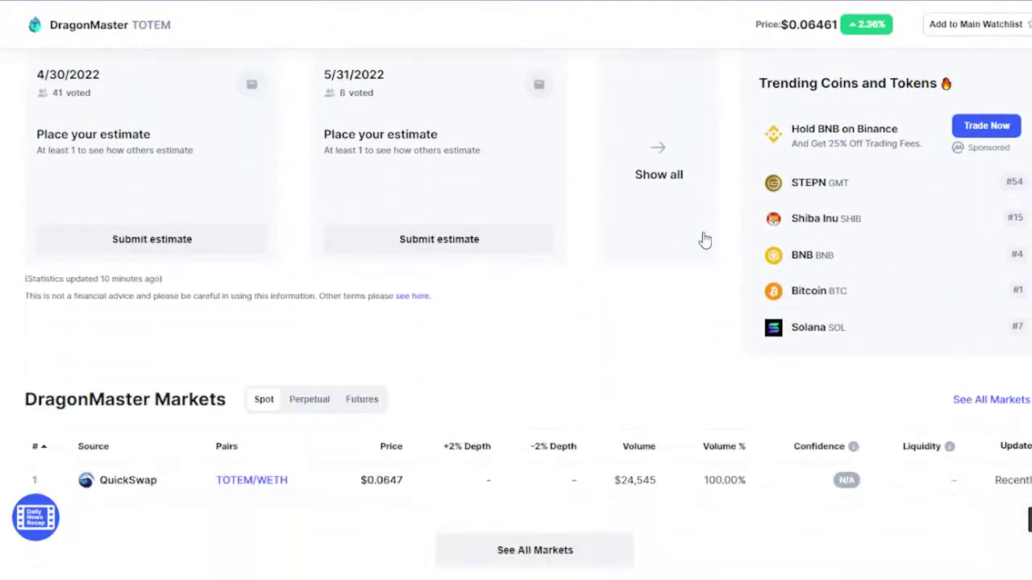
{"action": "scroll", "coordinate": [703, 237], "scroll_direction": "down", "scroll_amount": 2}
{"action": "scroll", "coordinate": [703, 238], "scroll_direction": "down", "scroll_amount": 4}
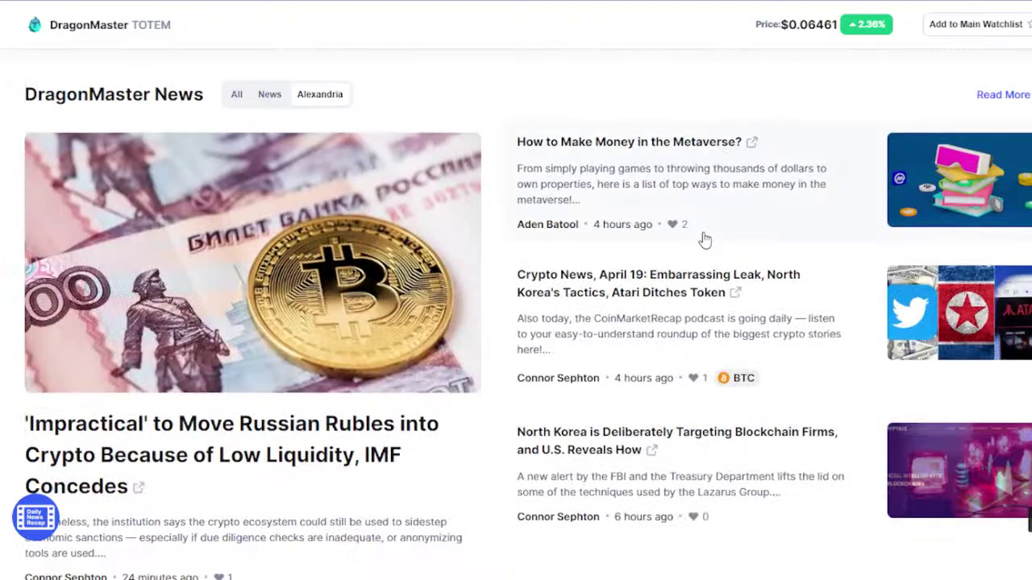
{"action": "scroll", "coordinate": [703, 237], "scroll_direction": "down", "scroll_amount": 4}
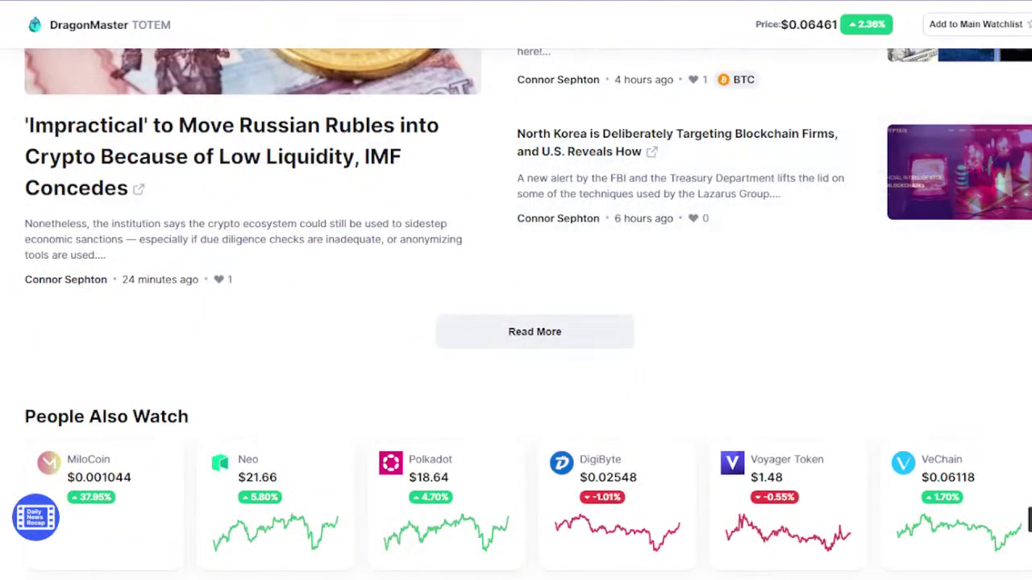
{"action": "scroll", "coordinate": [703, 237], "scroll_direction": "up", "scroll_amount": 13}
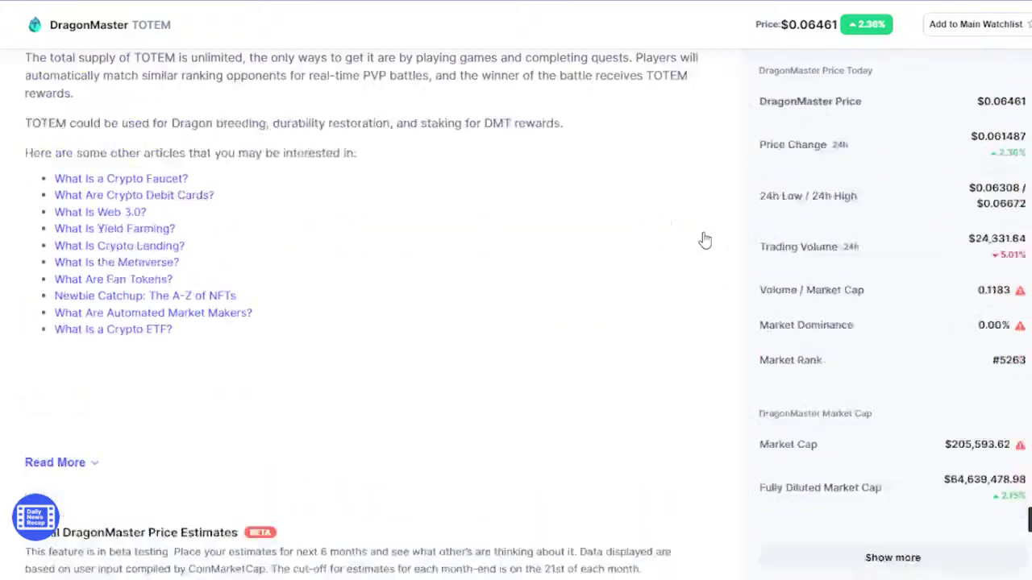
{"action": "scroll", "coordinate": [703, 238], "scroll_direction": "up", "scroll_amount": 14}
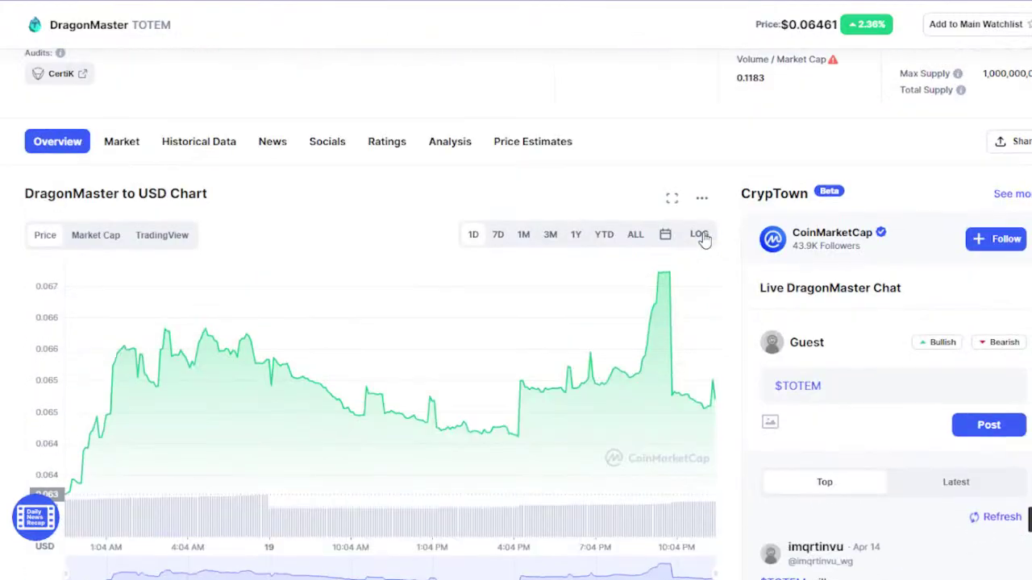
{"action": "scroll", "coordinate": [703, 238], "scroll_direction": "up", "scroll_amount": 3}
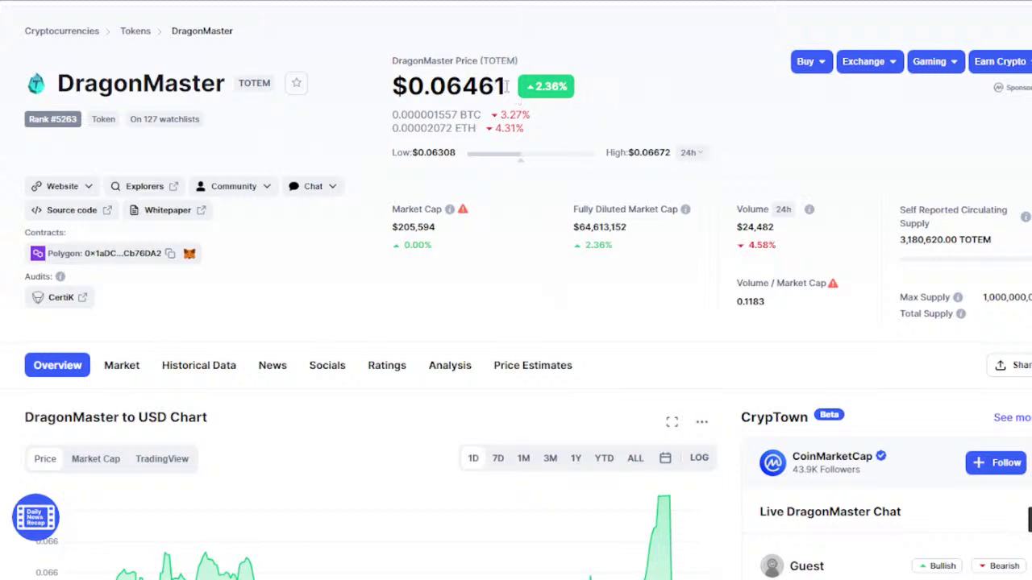
{"action": "left_click_drag", "start_coordinate": [502, 86], "coordinate": [395, 90]}
{"action": "scroll", "coordinate": [470, 183], "scroll_direction": "down", "scroll_amount": 3}
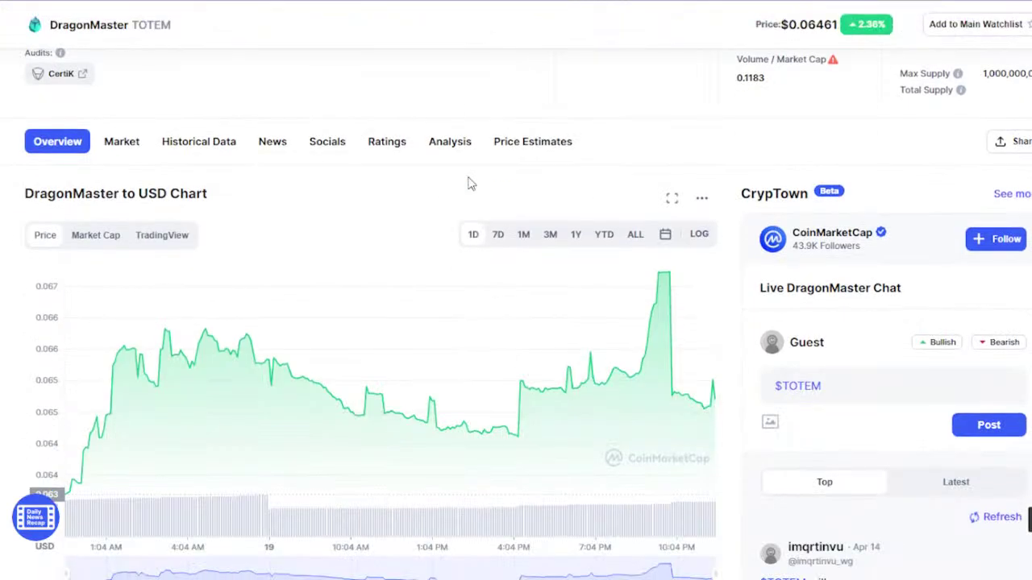
{"action": "scroll", "coordinate": [470, 183], "scroll_direction": "down", "scroll_amount": 1}
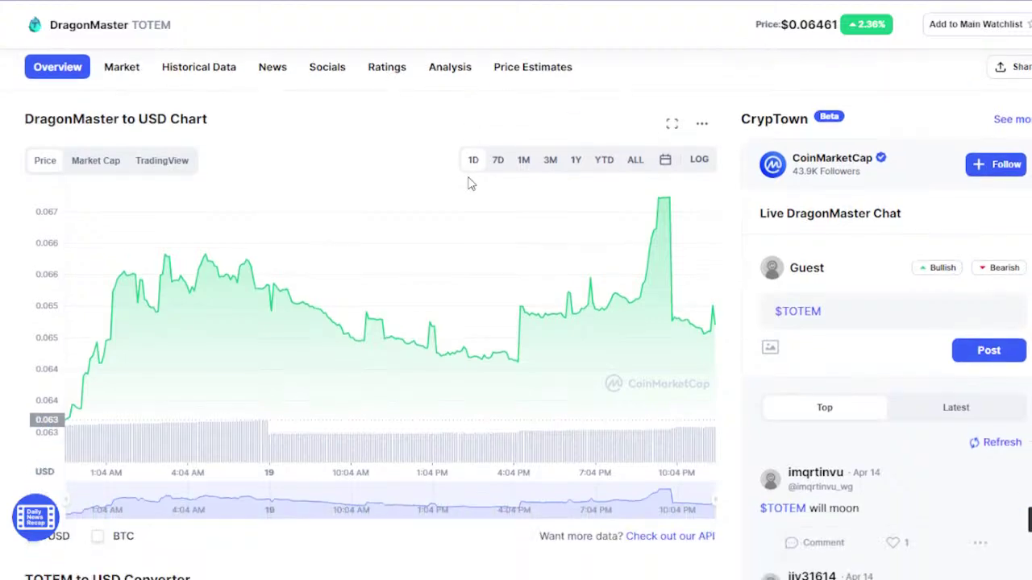
{"action": "scroll", "coordinate": [470, 183], "scroll_direction": "up", "scroll_amount": 2}
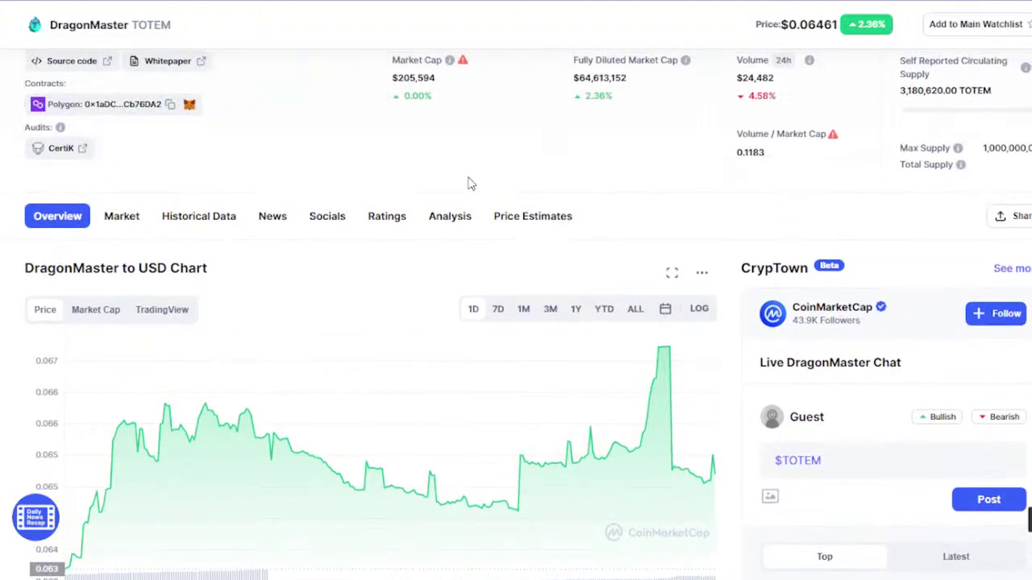
{"action": "scroll", "coordinate": [470, 183], "scroll_direction": "up", "scroll_amount": 3}
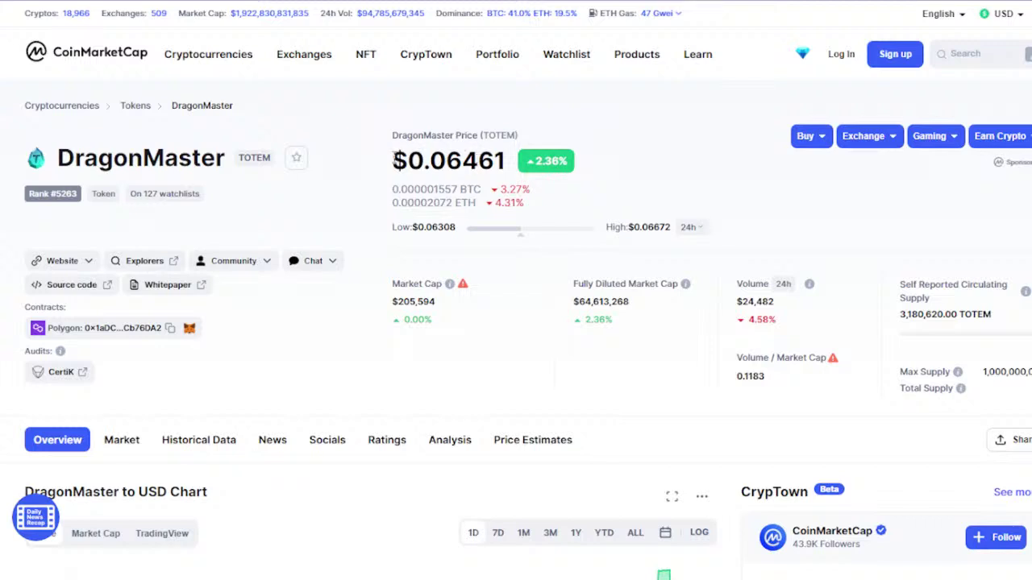
Copy the TOTEM price $0.06461 and search Google for "$0.06461 to idr" in a new tab.
{"action": "left_click_drag", "start_coordinate": [393, 159], "coordinate": [408, 161]}
{"action": "double_click", "coordinate": [493, 161]}
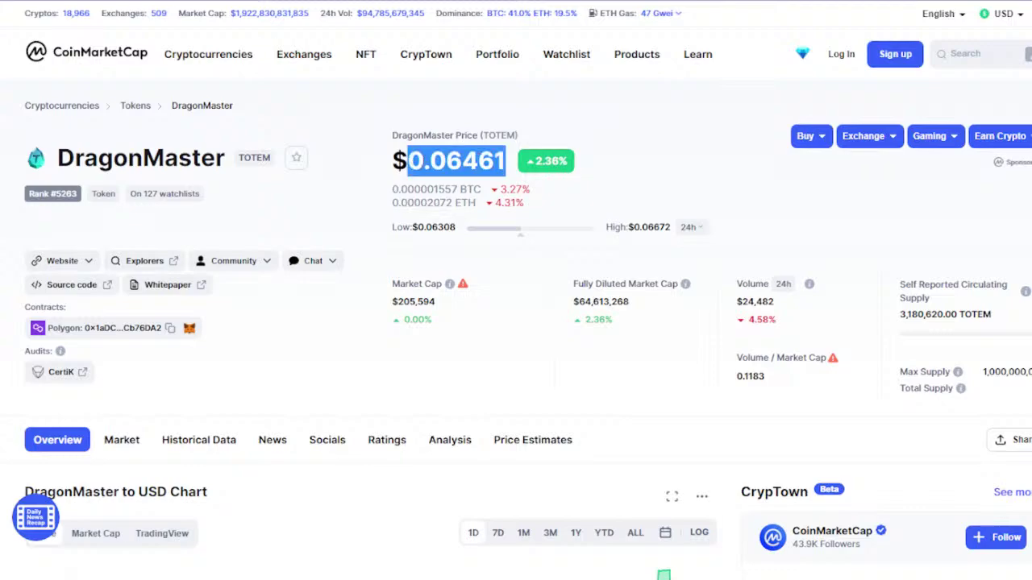
{"action": "key", "text": "shift+Left"}
{"action": "key", "text": "ctrl+c"}
{"action": "key", "text": "ctrl+t"}
{"action": "key", "text": "ctrl+v"}
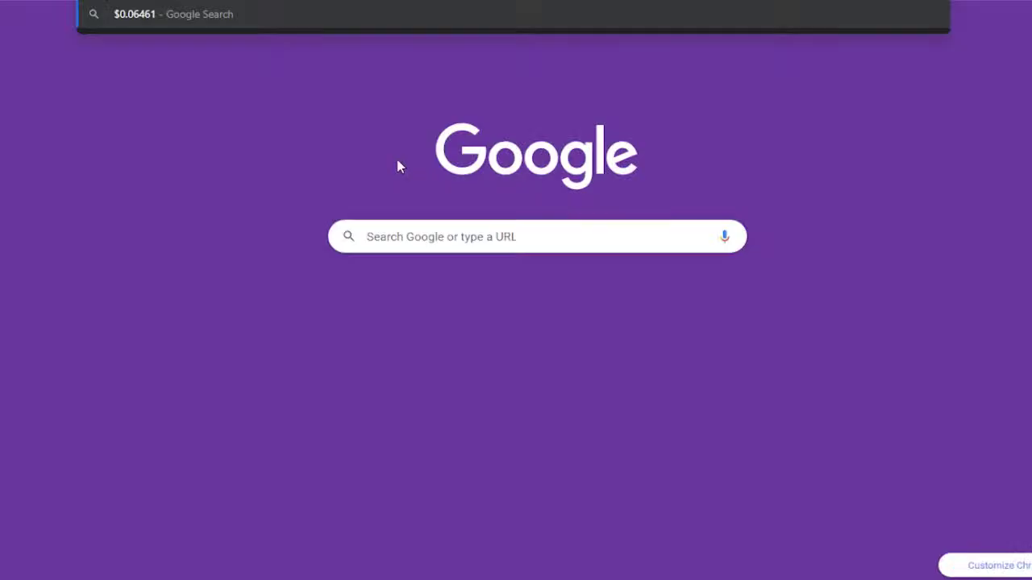
{"action": "type", "text": "to idr"}
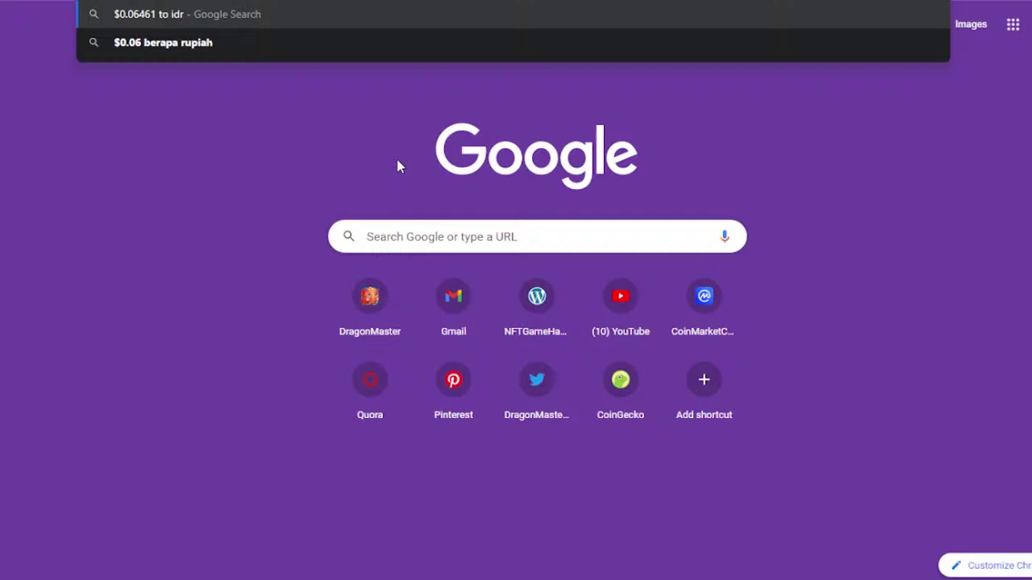
{"action": "key", "text": "Return"}
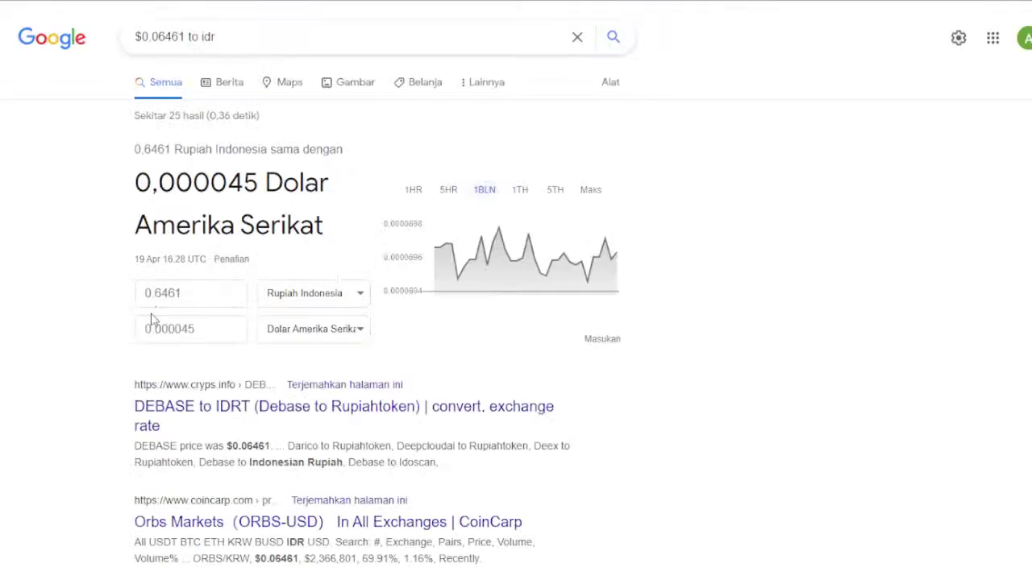
Transfer the amount 0.6461 from the rupiah field to the US dollar field of Google's currency converter.
{"action": "left_click", "coordinate": [207, 300]}
{"action": "key", "text": "ctrl+a"}
{"action": "key", "text": "ctrl+c"}
{"action": "left_click", "coordinate": [212, 325]}
{"action": "key", "text": "ctrl+a"}
{"action": "key", "text": "ctrl+v"}
{"action": "left_click", "coordinate": [207, 301]}
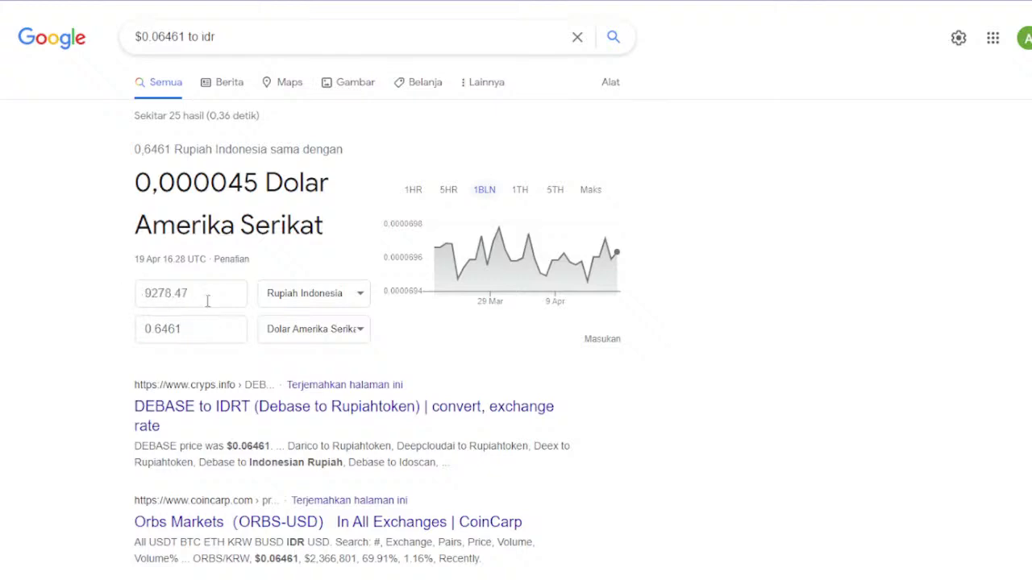
{"action": "double_click", "coordinate": [159, 330]}
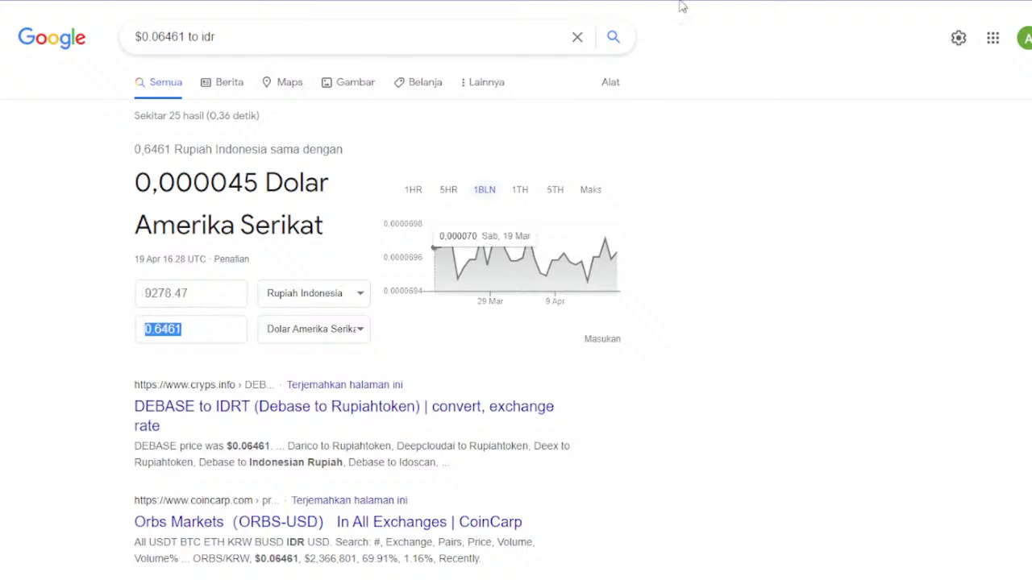
{"action": "left_click", "coordinate": [214, 331]}
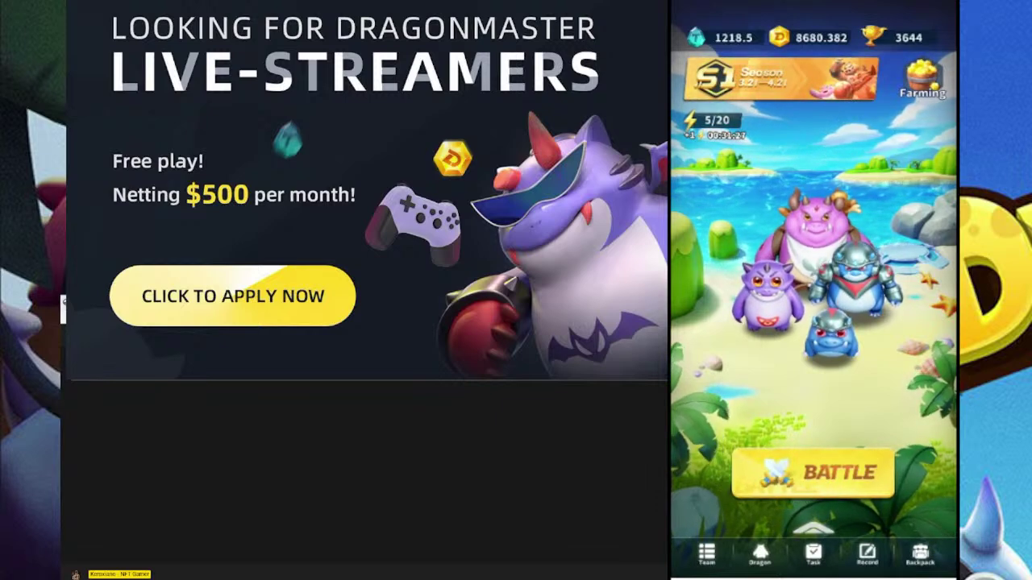
Open the DMT token on QuickSwap from the DragonMaster account page and accept the imported-token notice.
{"action": "left_click", "coordinate": [922, 81]}
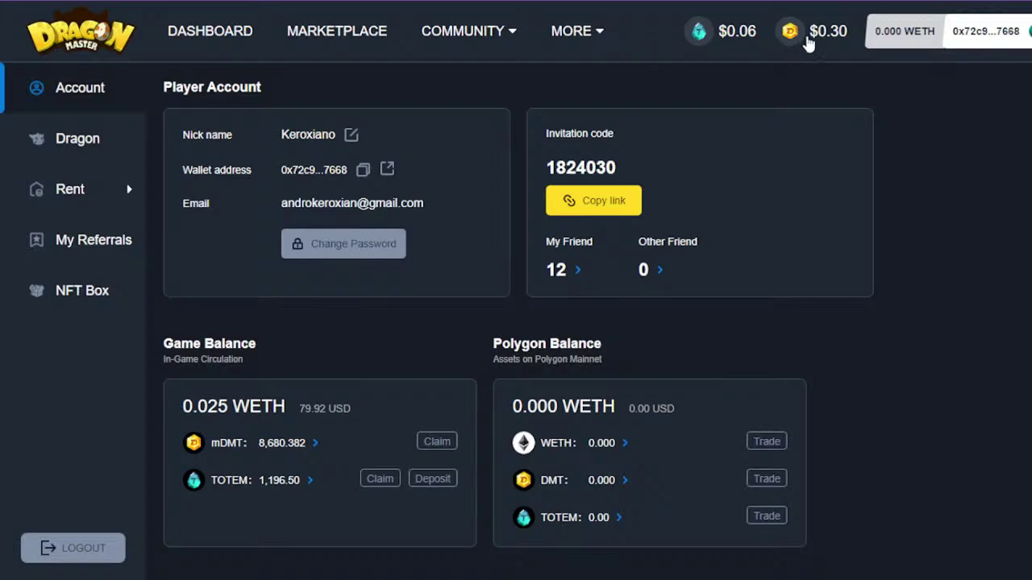
{"action": "left_click", "coordinate": [836, 36]}
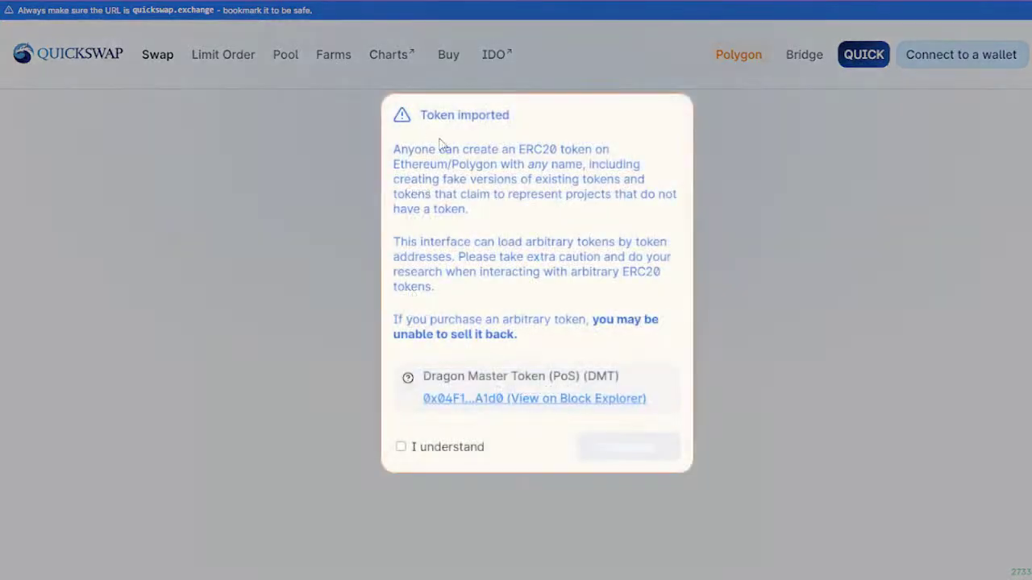
{"action": "left_click", "coordinate": [428, 447]}
{"action": "left_click", "coordinate": [660, 460]}
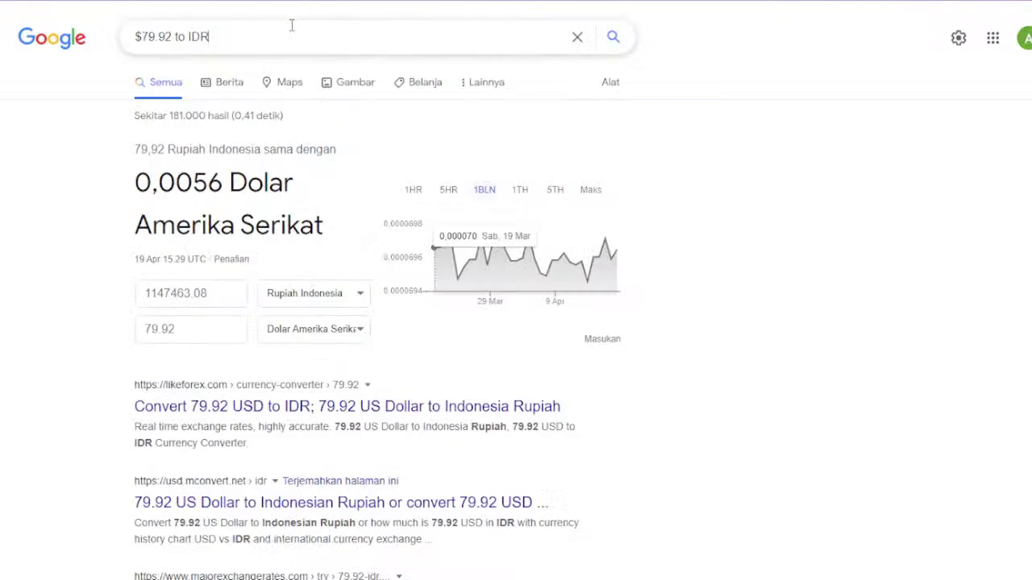
Select the dollar amount within the "$79.92 to IDR" Google search query.
{"action": "left_click", "coordinate": [292, 25]}
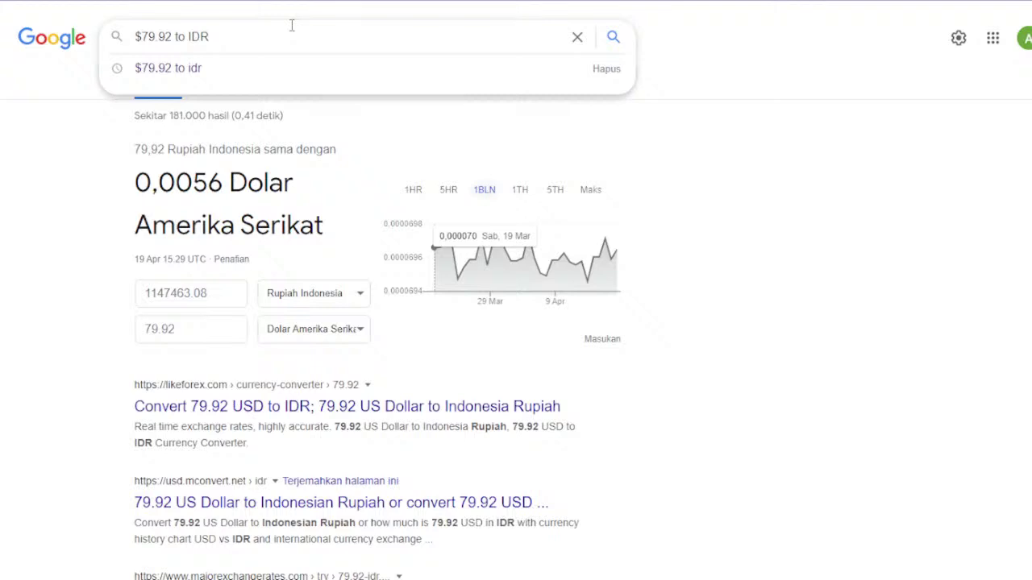
{"action": "key", "text": "Left"}
{"action": "key", "text": "Left"}
{"action": "key", "text": "Left"}
{"action": "key", "text": "Left"}
{"action": "key", "text": "shift+Left"}
{"action": "key", "text": "shift+Left"}
{"action": "key", "text": "shift+Left"}
{"action": "key", "text": "shift+Left"}
{"action": "key", "text": "shift+Left"}
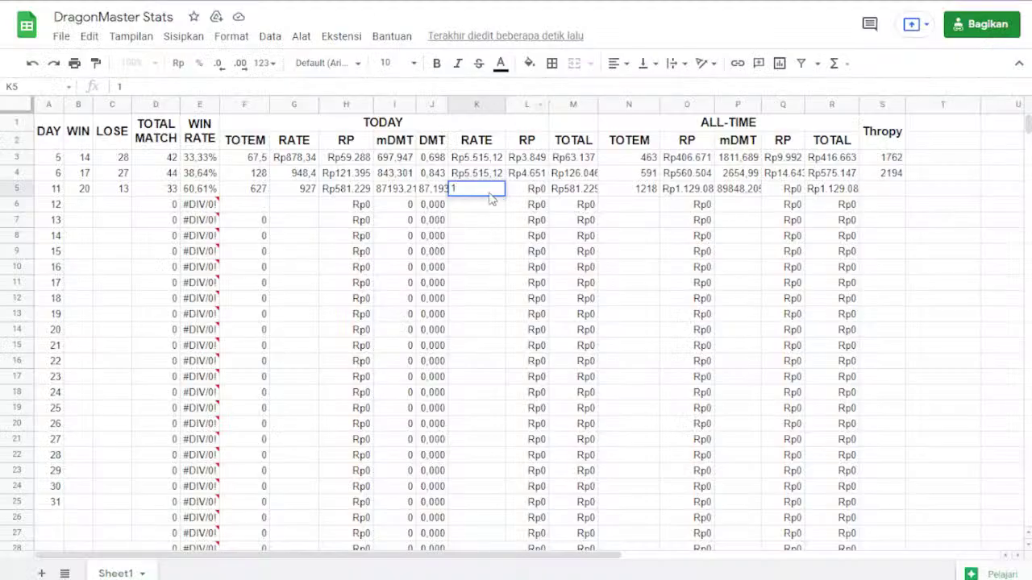
Set the day 11 DMT rate in K5 of the DragonMaster Stats spreadsheet to 4.308,22.
{"action": "key", "text": "BackSpace"}
{"action": "type", "text": "4.308,22"}
{"action": "left_click", "coordinate": [481, 217]}
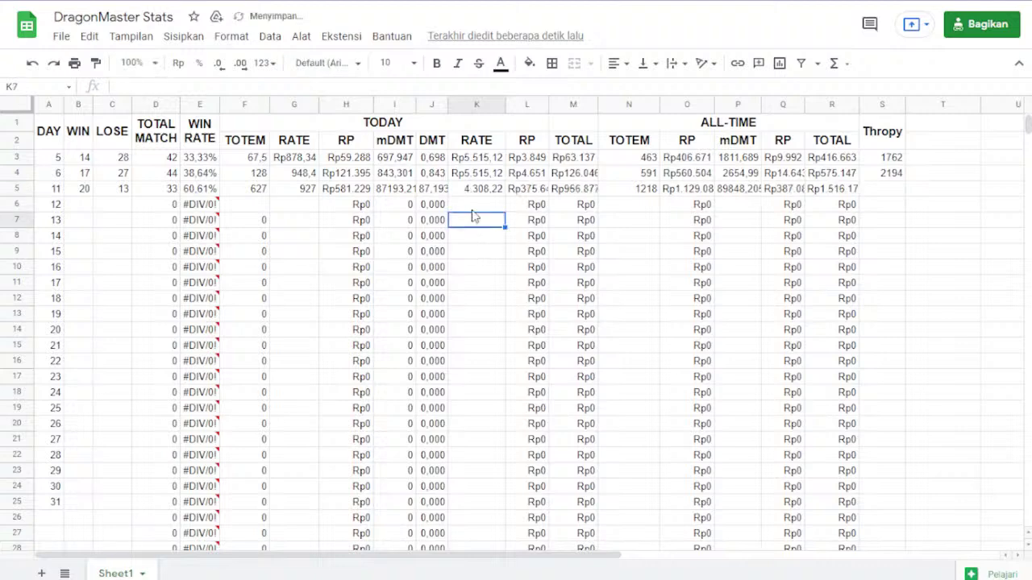
Apply the rupiah number format of K4 to the day 11 DMT rate in K5.
{"action": "left_click", "coordinate": [477, 175]}
{"action": "key", "text": "ctrl+c"}
{"action": "left_click", "coordinate": [478, 193]}
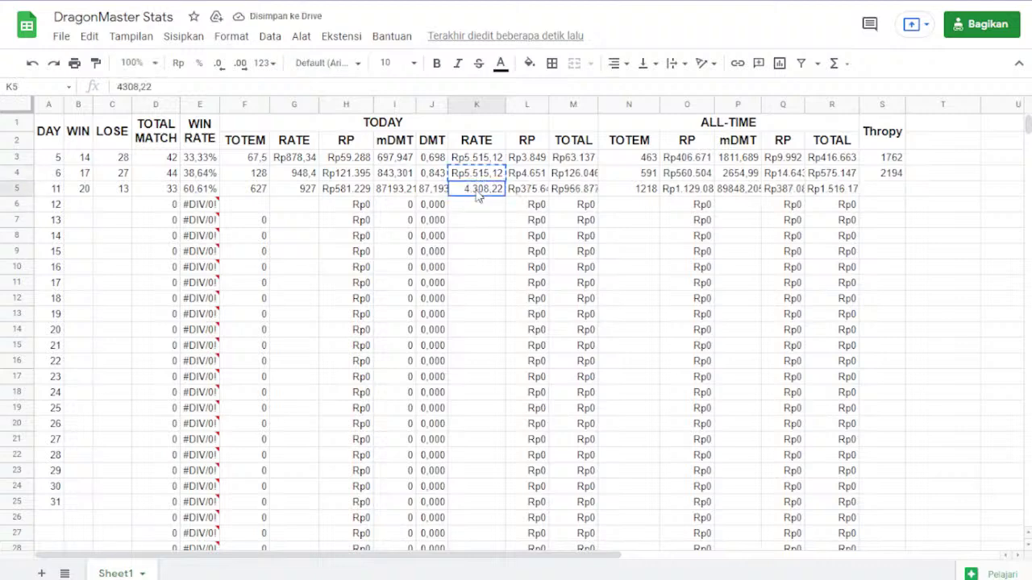
{"action": "right_click", "coordinate": [478, 193]}
{"action": "mouse_move", "coordinate": [652, 237]}
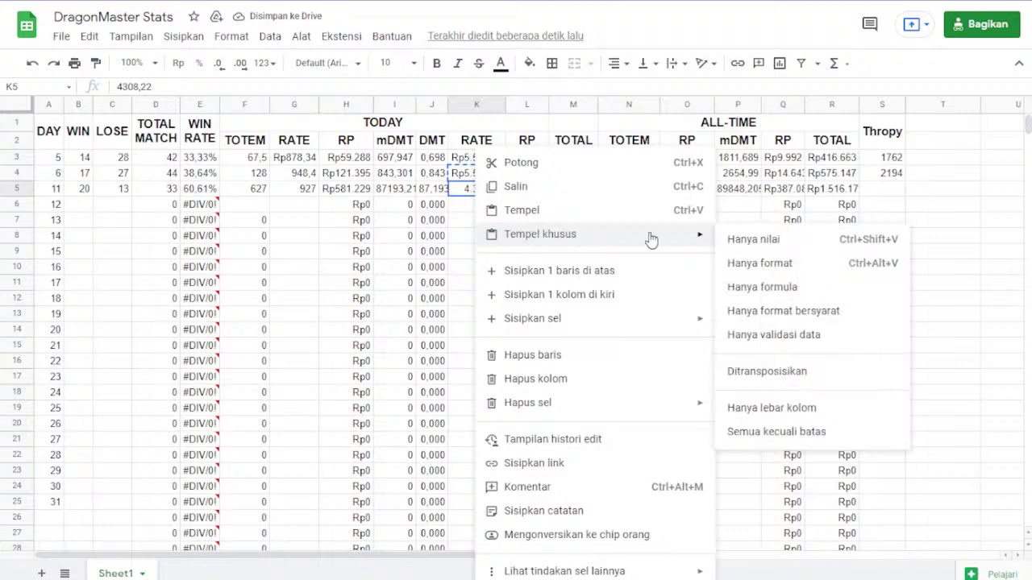
{"action": "left_click", "coordinate": [758, 262]}
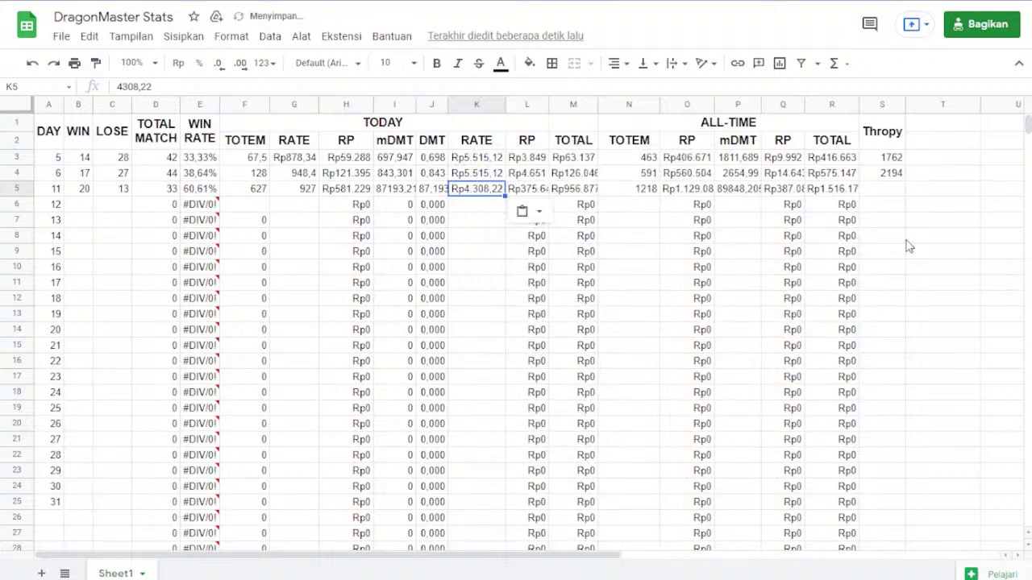
{"action": "left_click", "coordinate": [896, 235]}
Widen the TOTAL columns M and R to fit the day 11 totals.
{"action": "left_click", "coordinate": [528, 194]}
{"action": "left_click", "coordinate": [580, 194]}
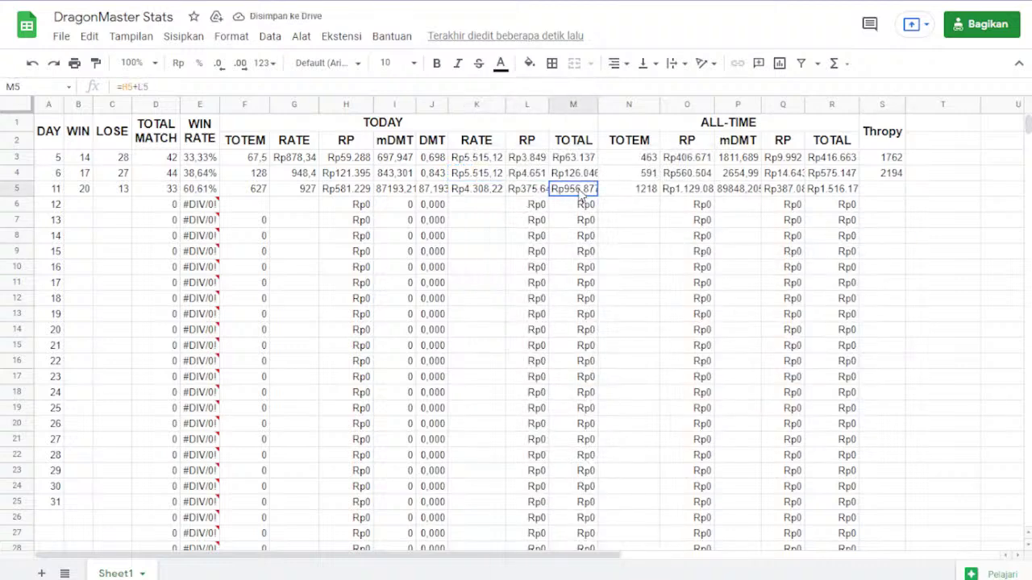
{"action": "left_click_drag", "start_coordinate": [597, 104], "coordinate": [632, 104]}
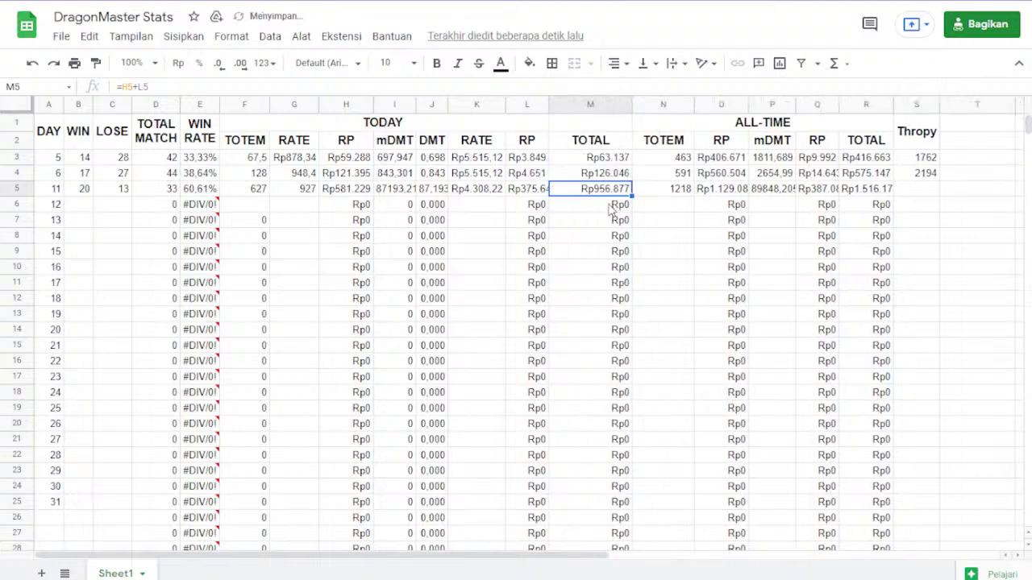
{"action": "left_click", "coordinate": [924, 192]}
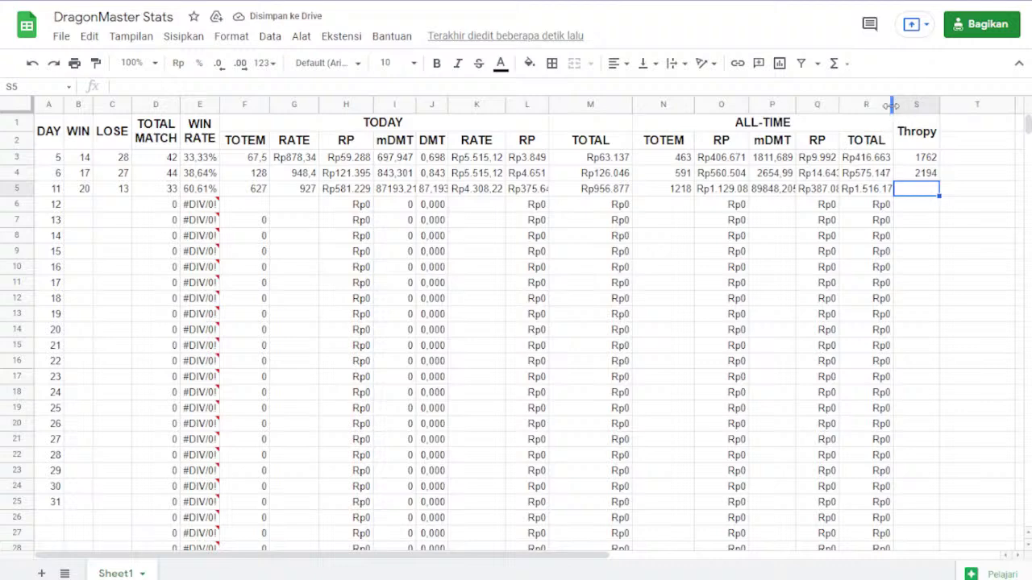
{"action": "left_click_drag", "start_coordinate": [892, 105], "coordinate": [908, 105]}
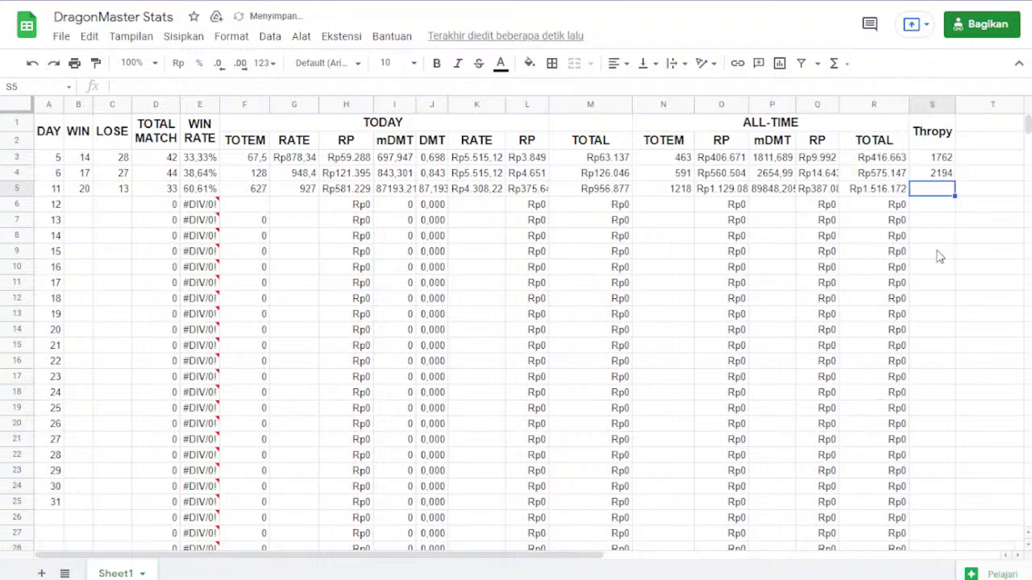
{"action": "left_click", "coordinate": [894, 192]}
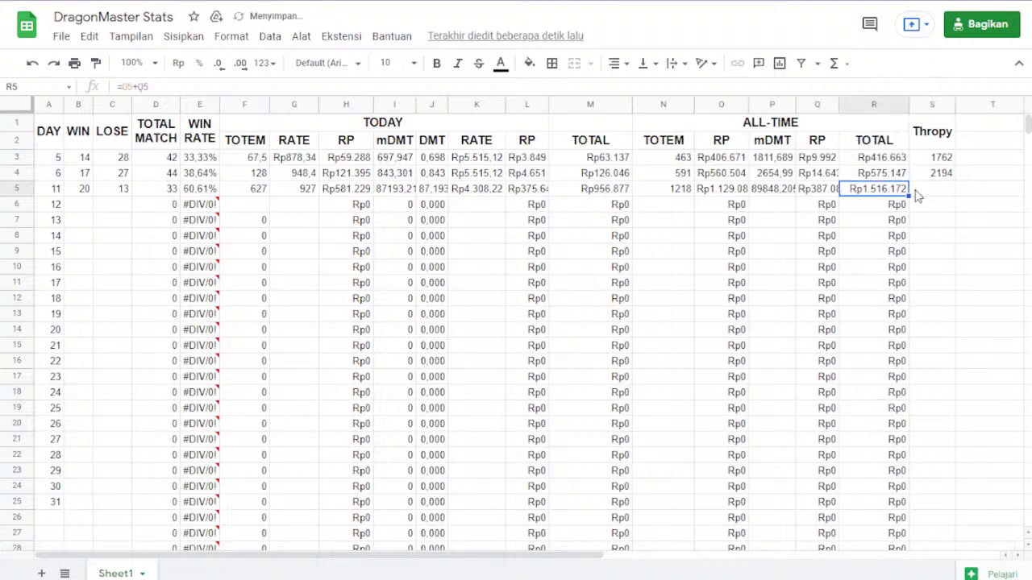
Enter 3644 as the day 11 trophy count in S5.
{"action": "left_click", "coordinate": [926, 194]}
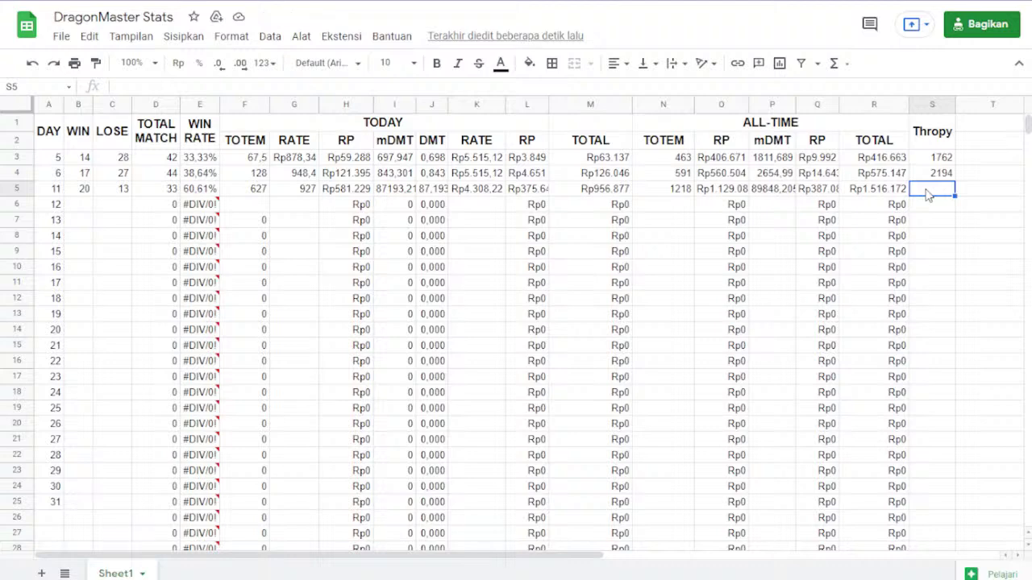
{"action": "type", "text": "3644"}
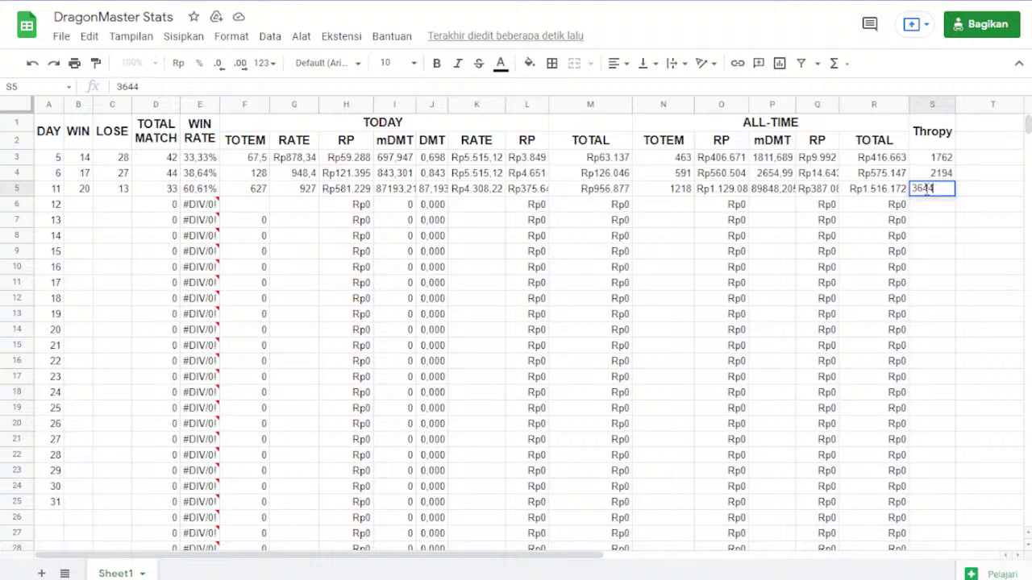
{"action": "key", "text": "Return"}
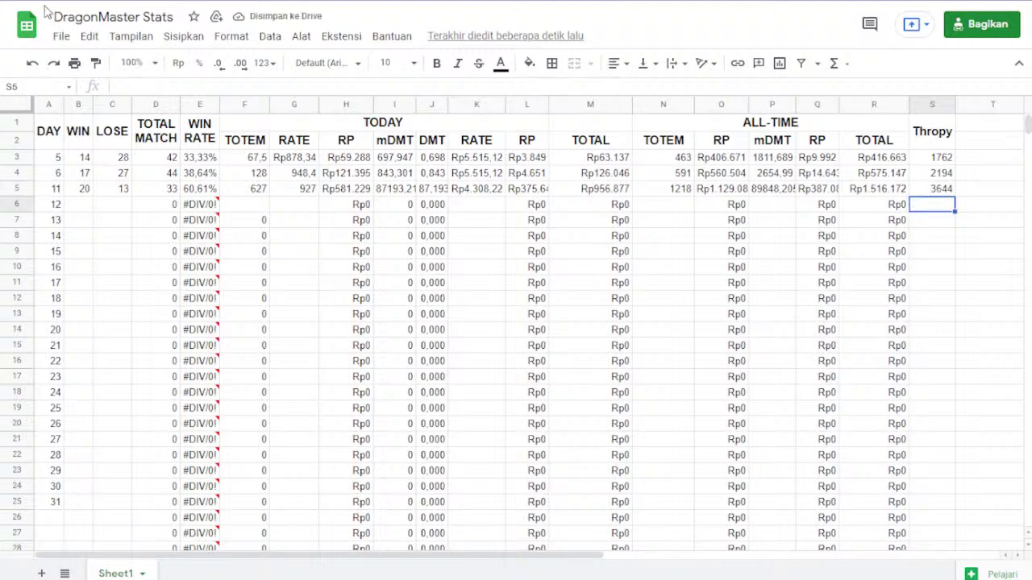
Switch to the DM-Day 11 notes page and enter 20 after "Win:" in the Stats Report, using the value from B5.
{"action": "key", "text": "alt+Tab"}
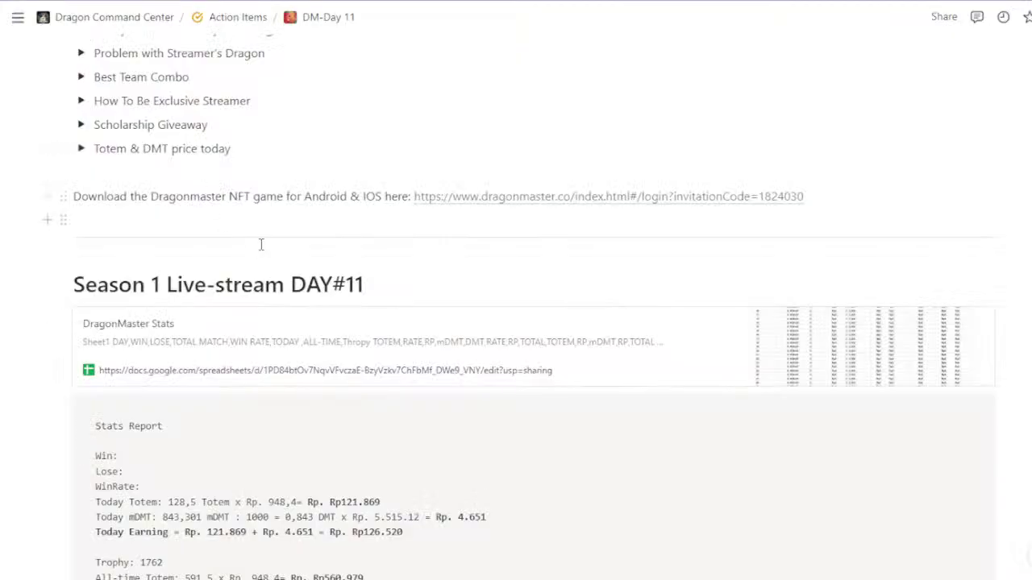
{"action": "scroll", "coordinate": [150, 224], "scroll_direction": "down", "scroll_amount": 5}
{"action": "key", "text": "alt+Tab"}
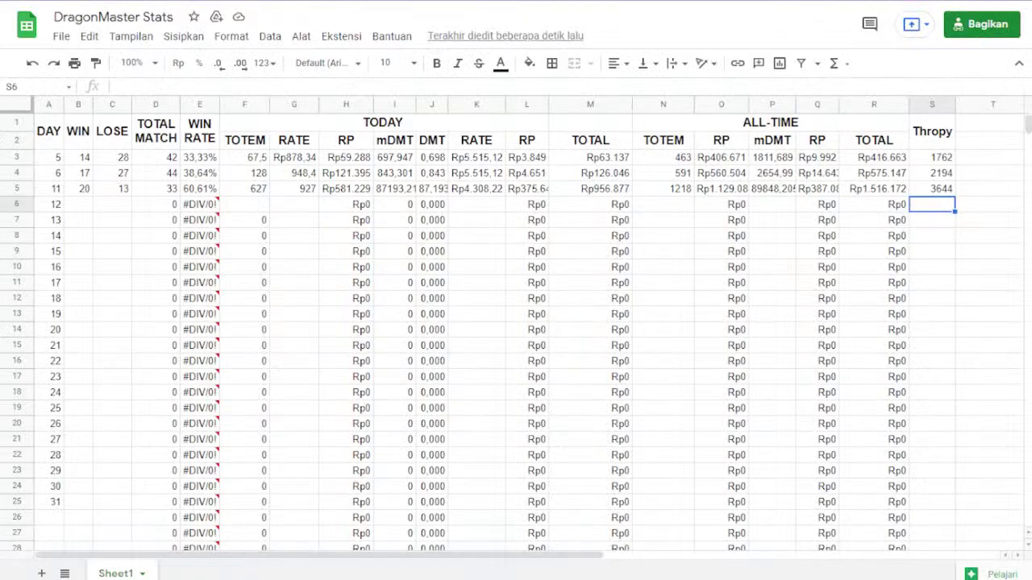
{"action": "left_click", "coordinate": [84, 159]}
{"action": "left_click", "coordinate": [85, 188]}
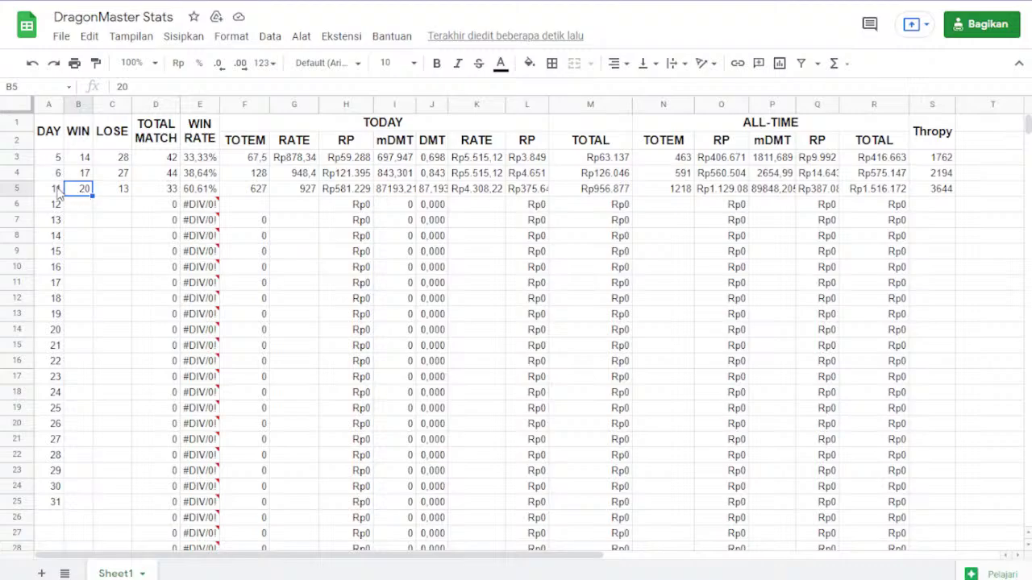
{"action": "key", "text": "alt+Tab"}
{"action": "left_click", "coordinate": [165, 234]}
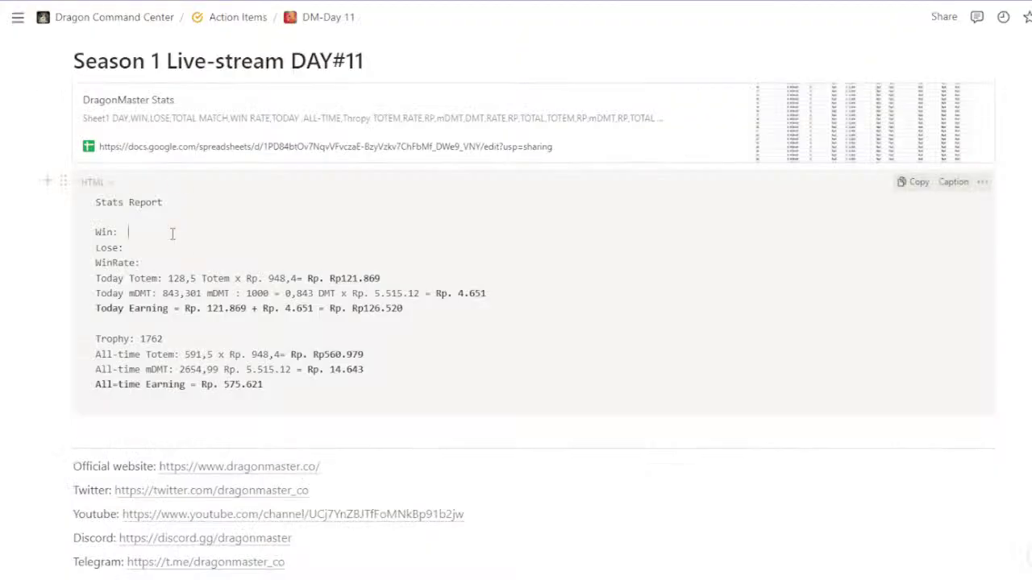
{"action": "type", "text": "20"}
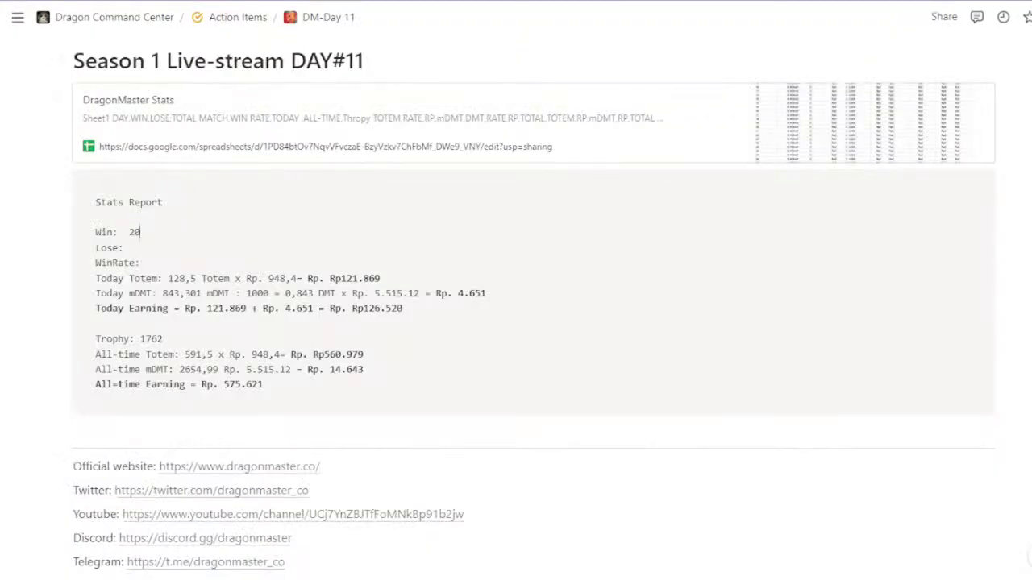
Copy the day 11 loss count 13 from C5 into the "Lose:" line of the Stats Report.
{"action": "key", "text": "alt+Tab"}
{"action": "left_click", "coordinate": [118, 195]}
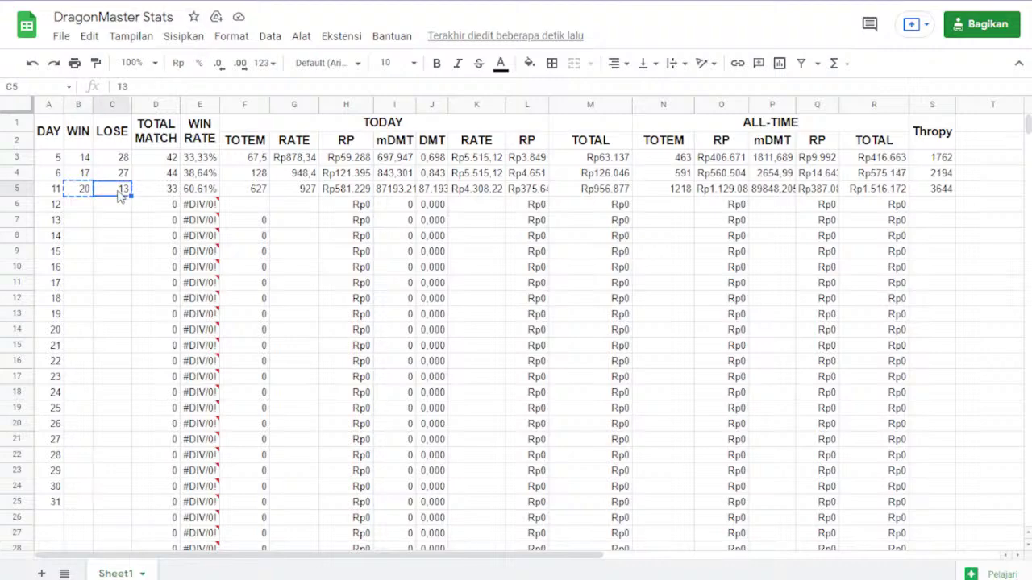
{"action": "key", "text": "ctrl+c"}
{"action": "key", "text": "alt+Tab"}
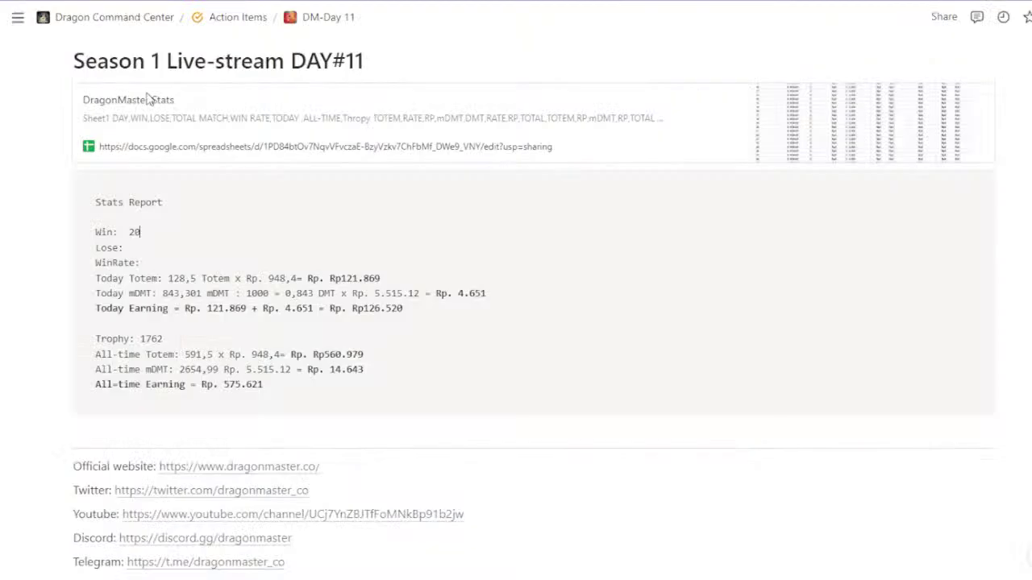
{"action": "left_click", "coordinate": [153, 249]}
{"action": "key", "text": "ctrl+v"}
Copy the day 11 win rate 60,61% from E5 into the "WinRate:" line of the Stats Report.
{"action": "key", "text": "alt+Tab"}
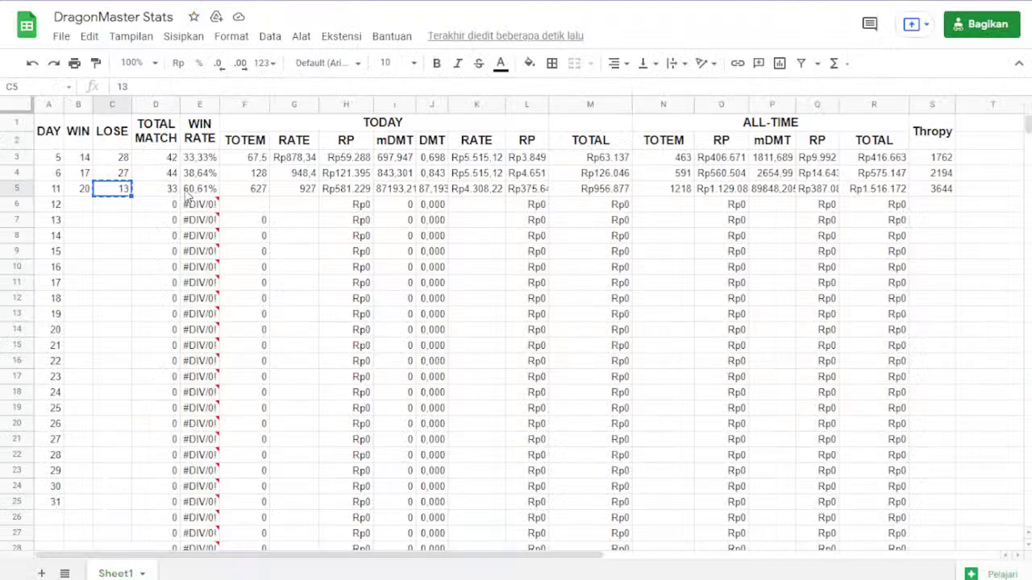
{"action": "left_click", "coordinate": [194, 189]}
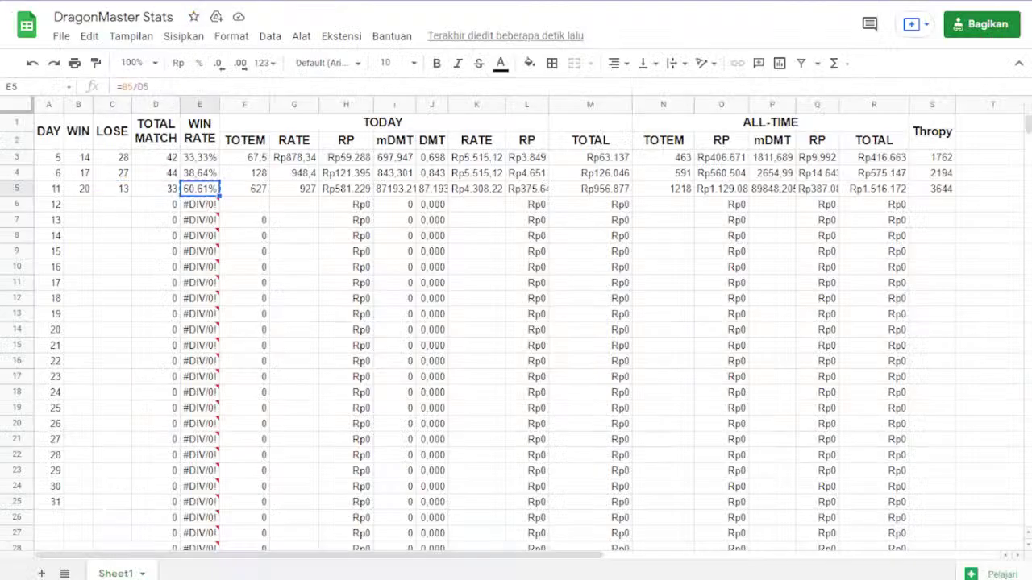
{"action": "key", "text": "alt+Tab"}
{"action": "left_click", "coordinate": [163, 262]}
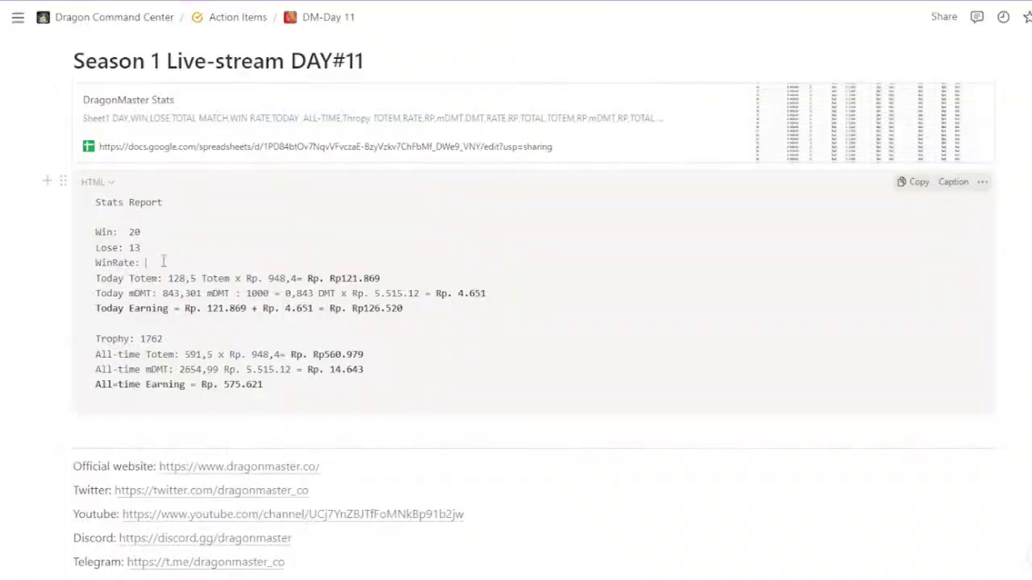
{"action": "key", "text": "ctrl+v"}
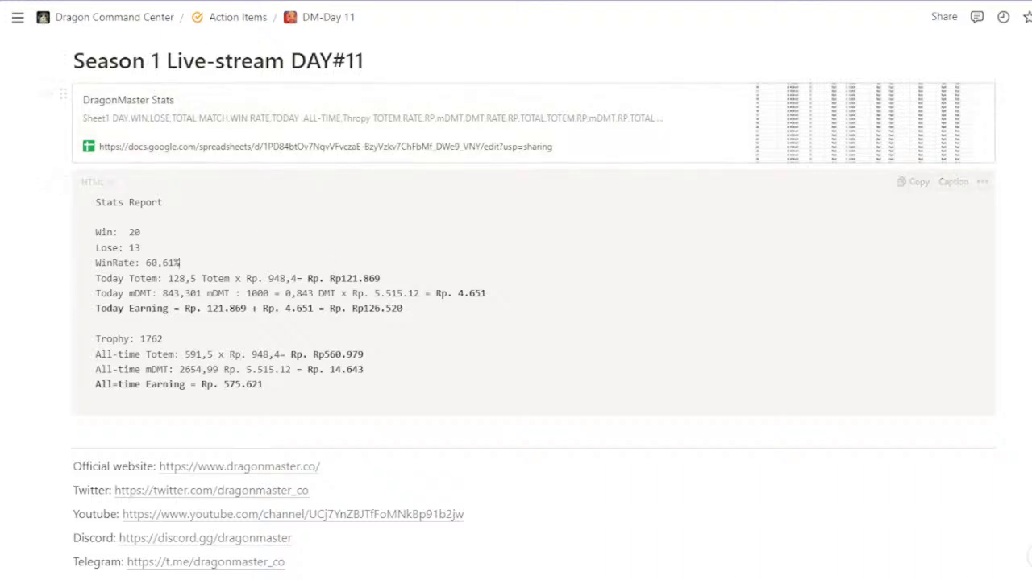
{"action": "left_click_drag", "start_coordinate": [173, 278], "coordinate": [411, 278]}
{"action": "key", "text": "BackSpace"}
{"action": "key", "text": "BackSpace"}
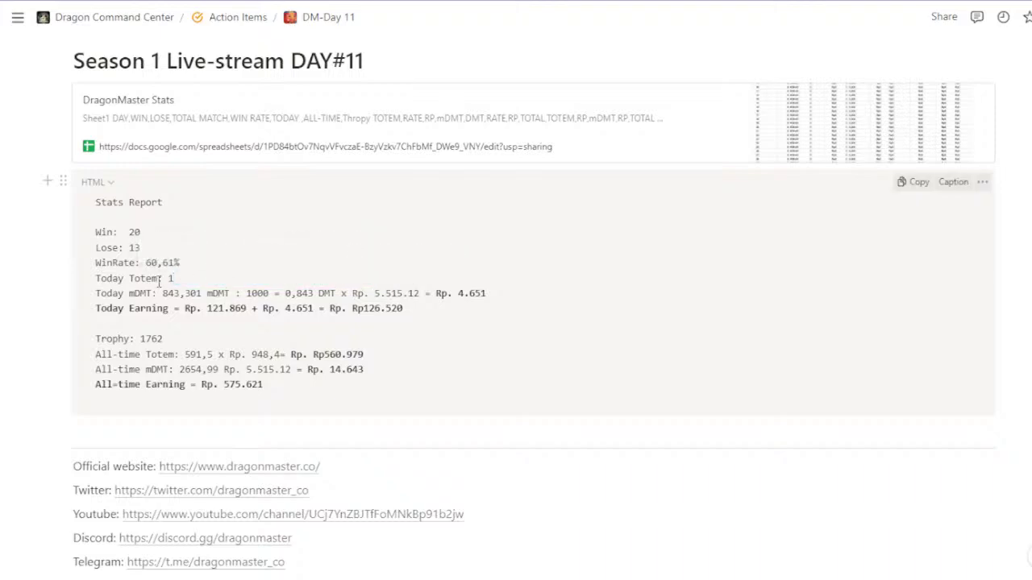
{"action": "left_click_drag", "start_coordinate": [165, 295], "coordinate": [420, 295]}
{"action": "key", "text": "ctrl+z"}
{"action": "key", "text": "ctrl+z"}
{"action": "left_click", "coordinate": [528, 268]}
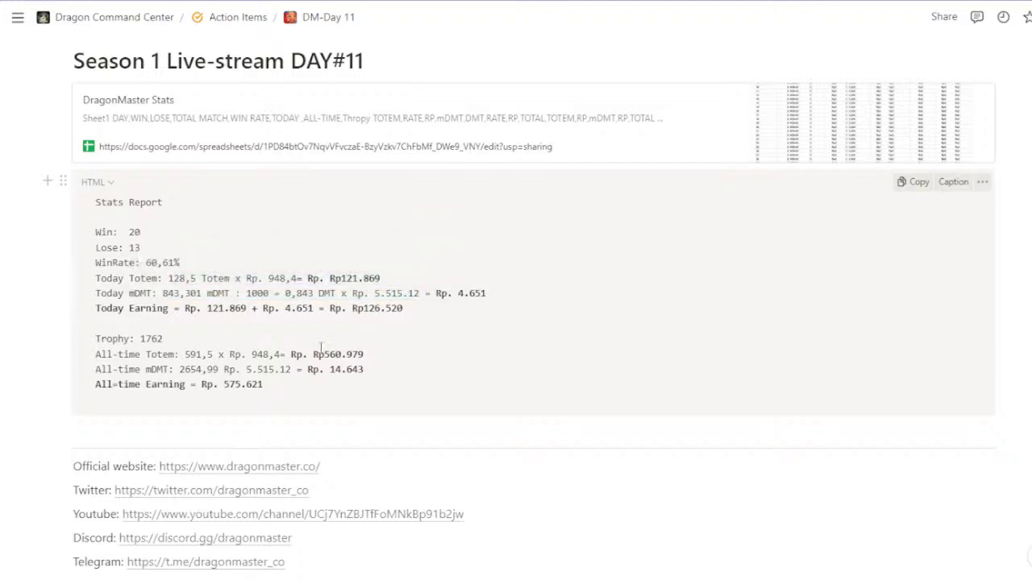
Copy the day 11 all-time totem count 1218 from N5 into the "All-time Totem:" line of the Stats Report.
{"action": "left_click", "coordinate": [224, 142]}
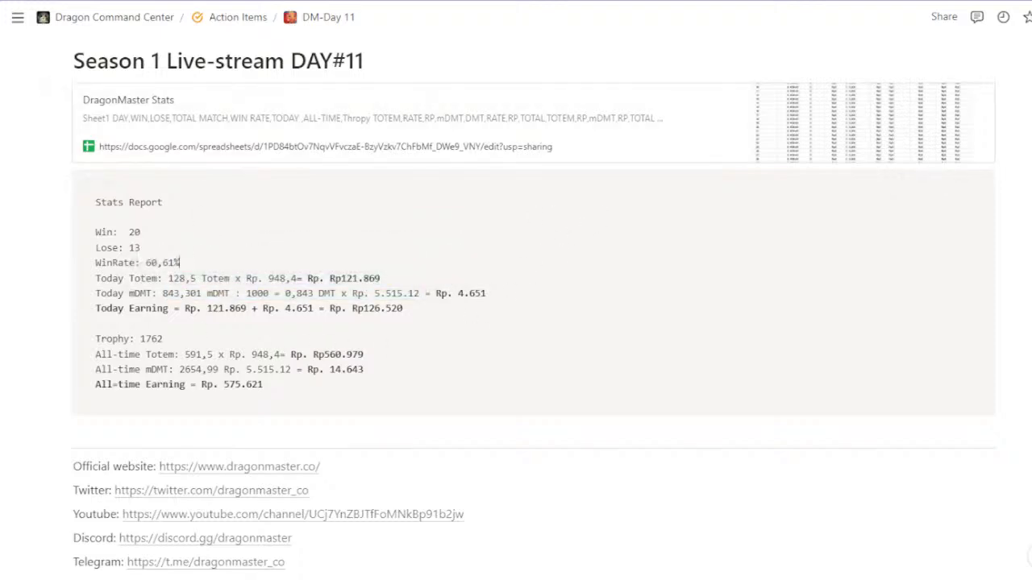
{"action": "left_click", "coordinate": [681, 191]}
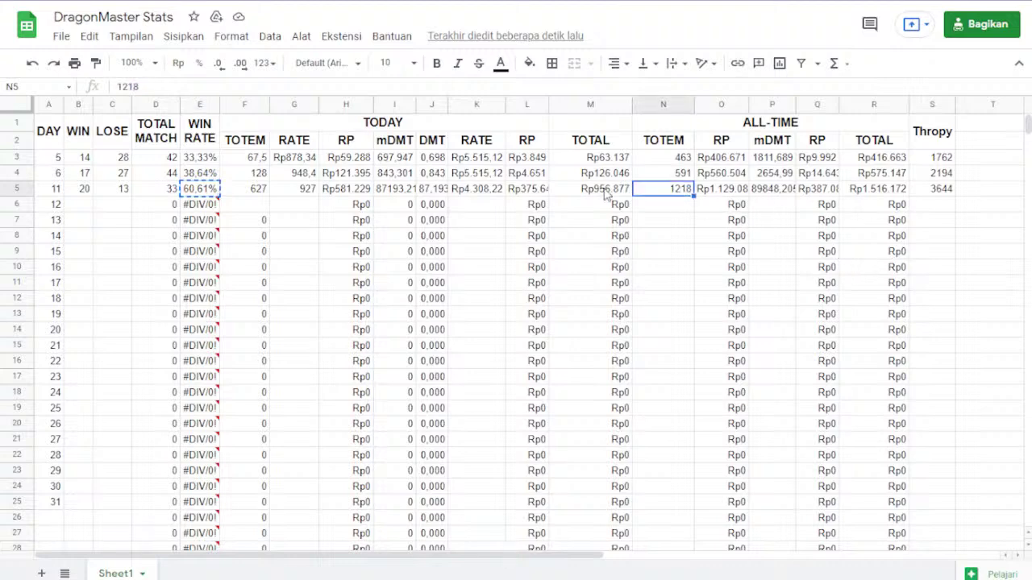
{"action": "key", "text": "ctrl+c"}
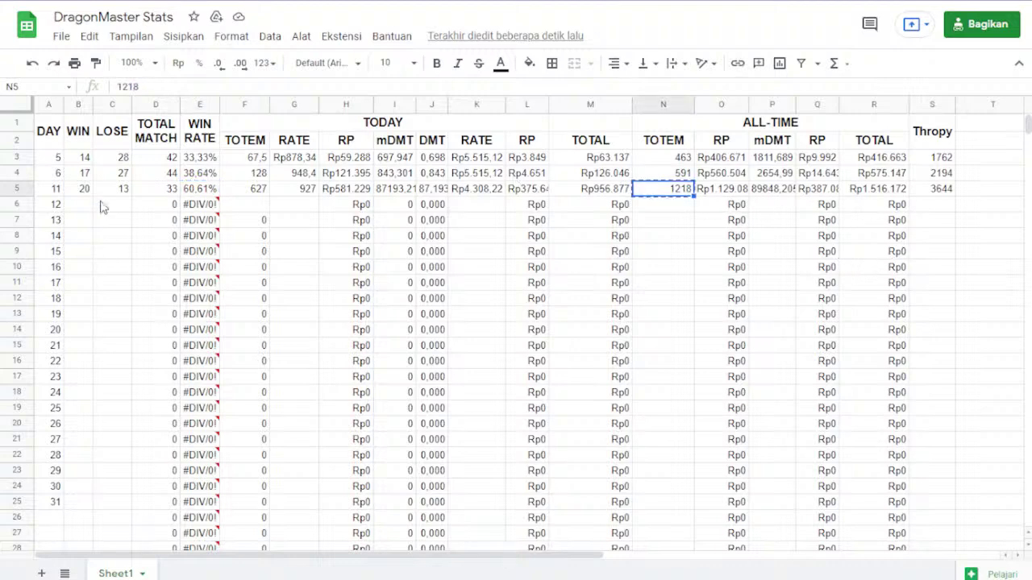
{"action": "key", "text": "ctrl+shift+Tab"}
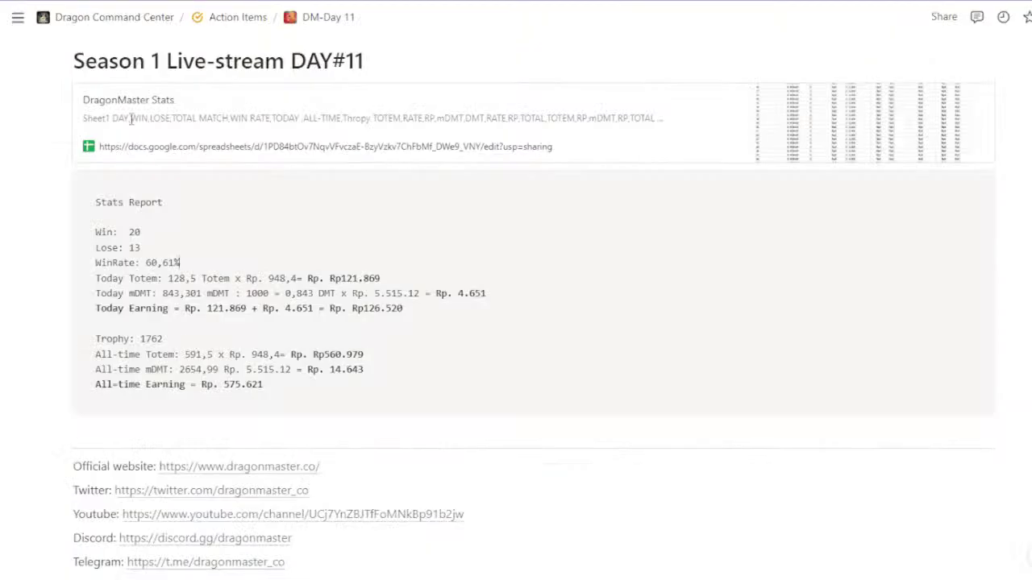
{"action": "double_click", "coordinate": [201, 355]}
{"action": "key", "text": "ctrl+v"}
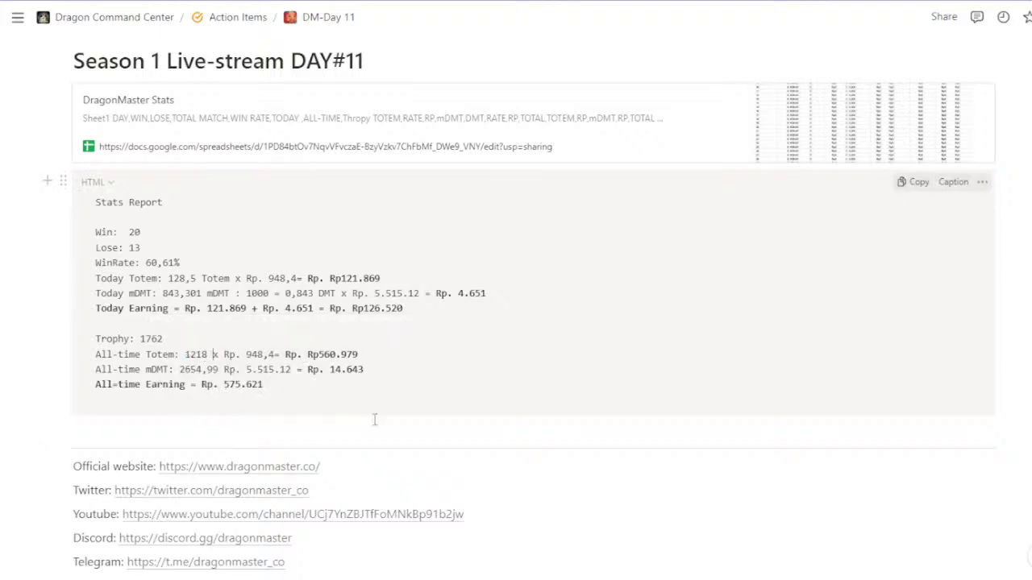
Copy the day 11 all-time mDMT amount 89848,205 from P5 into the "All-time mDMT:" line of the Stats Report.
{"action": "key", "text": "ctrl+Tab"}
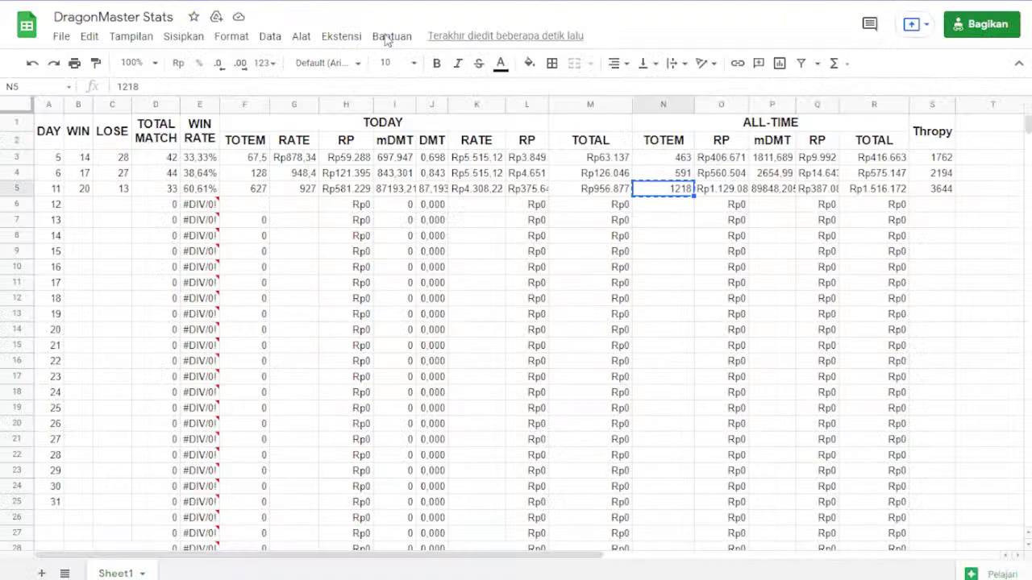
{"action": "left_click", "coordinate": [776, 192]}
{"action": "key", "text": "ctrl+c"}
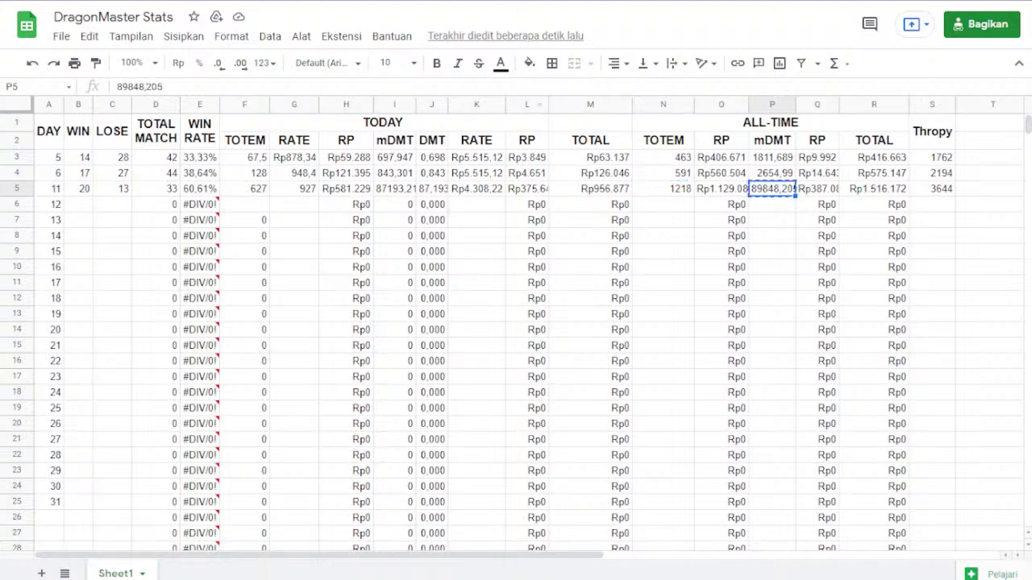
{"action": "key", "text": "ctrl+Tab"}
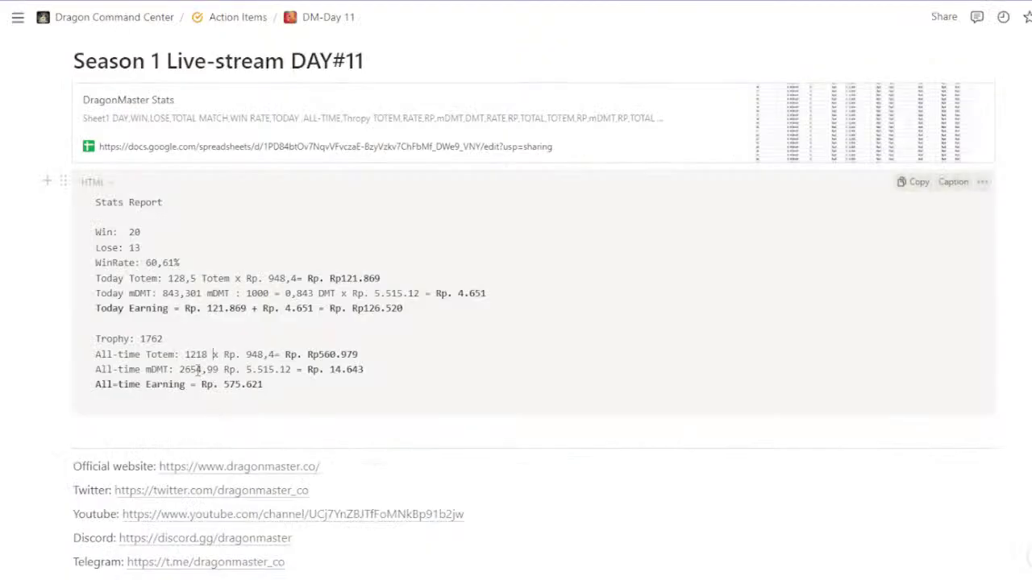
{"action": "double_click", "coordinate": [198, 370]}
{"action": "key", "text": "ctrl+v"}
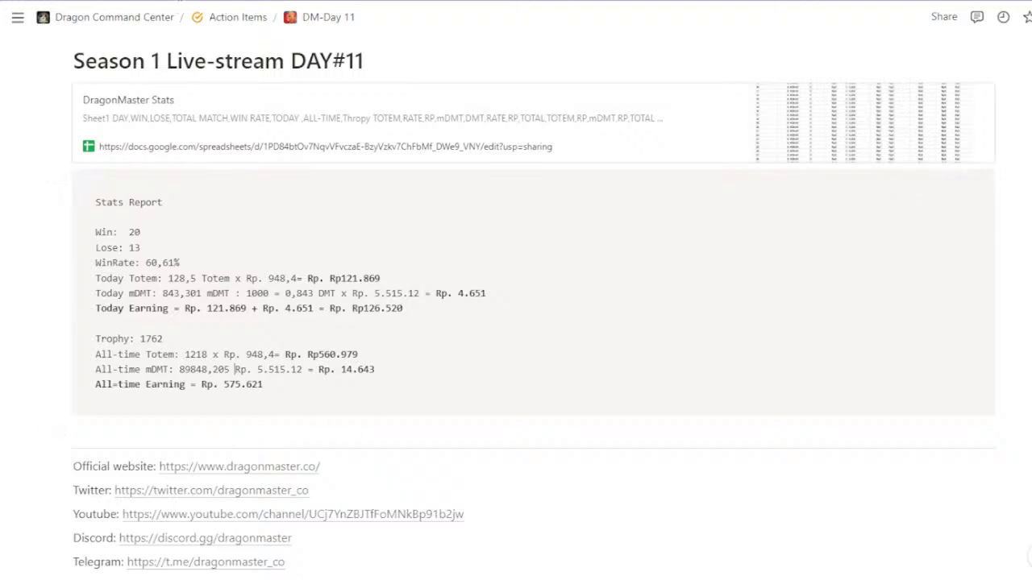
Replace the totem rate in the "All-time Totem:" line with 927, copied from G5 of the spreadsheet.
{"action": "key", "text": "ctrl+shift+Tab"}
{"action": "key", "text": "ctrl+Tab"}
{"action": "key", "text": "ctrl+shift+Tab"}
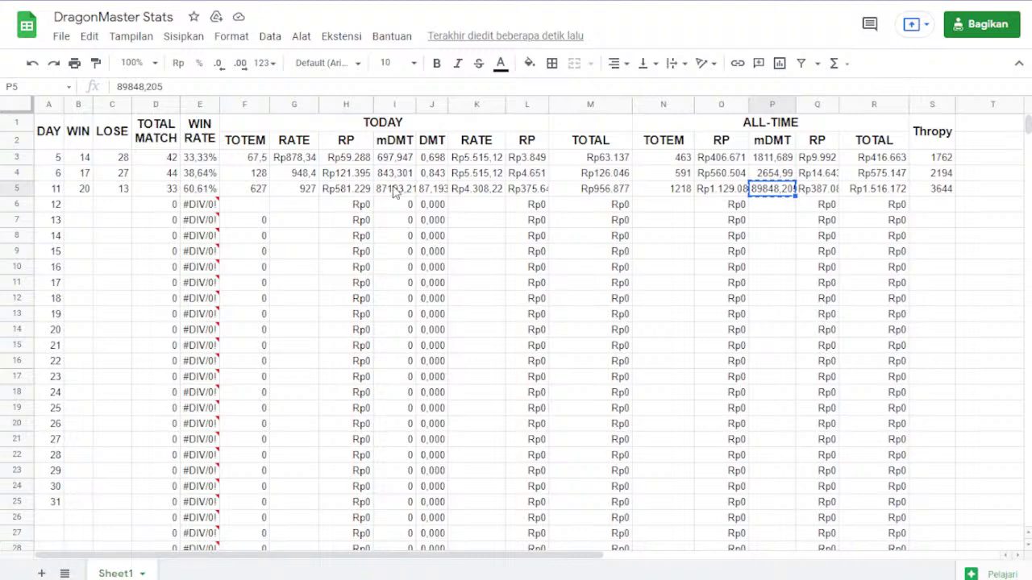
{"action": "left_click", "coordinate": [346, 191]}
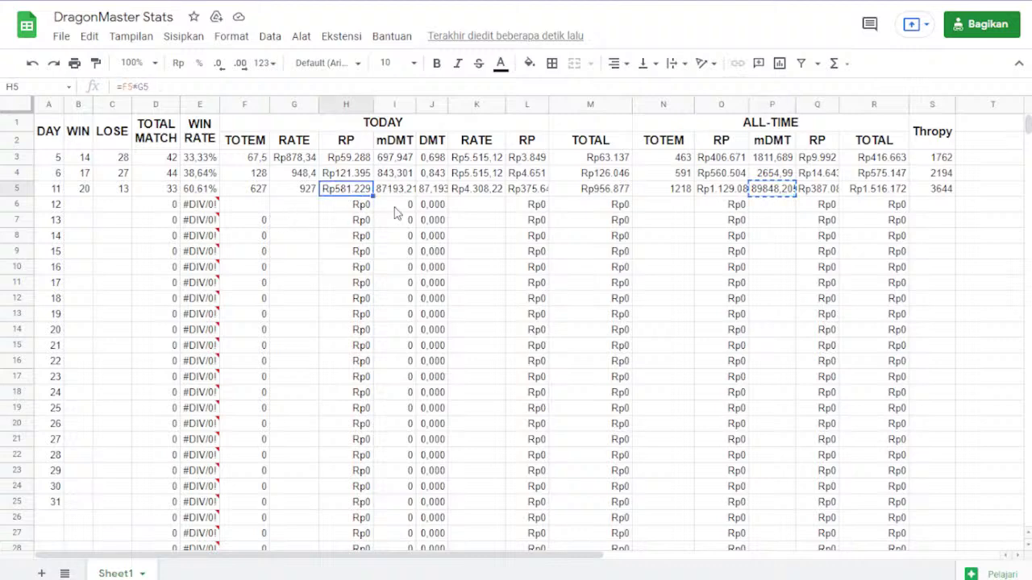
{"action": "left_click", "coordinate": [307, 192]}
{"action": "key", "text": "ctrl+c"}
{"action": "key", "text": "alt+Tab"}
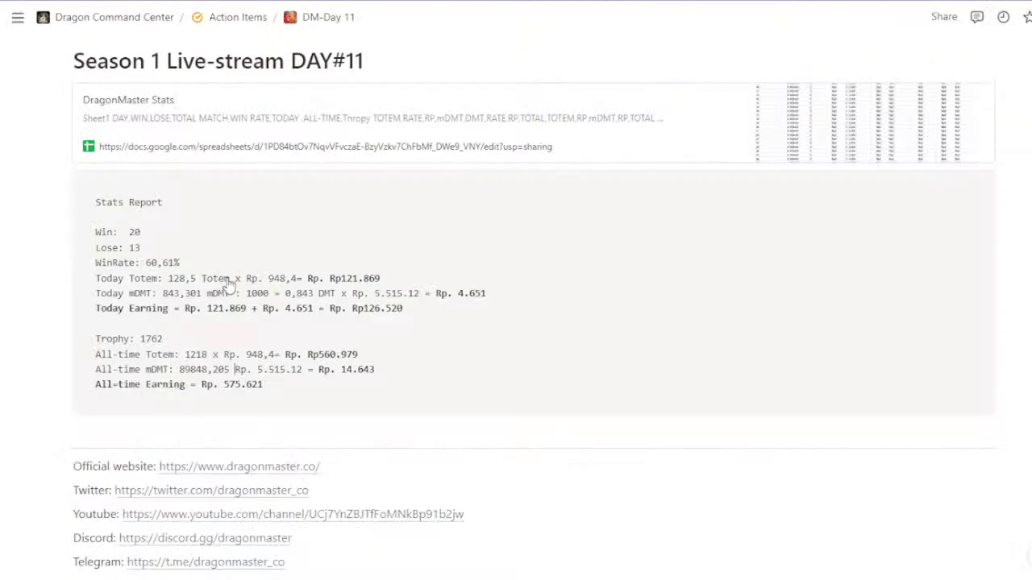
{"action": "double_click", "coordinate": [258, 355]}
{"action": "key", "text": "ctrl+v"}
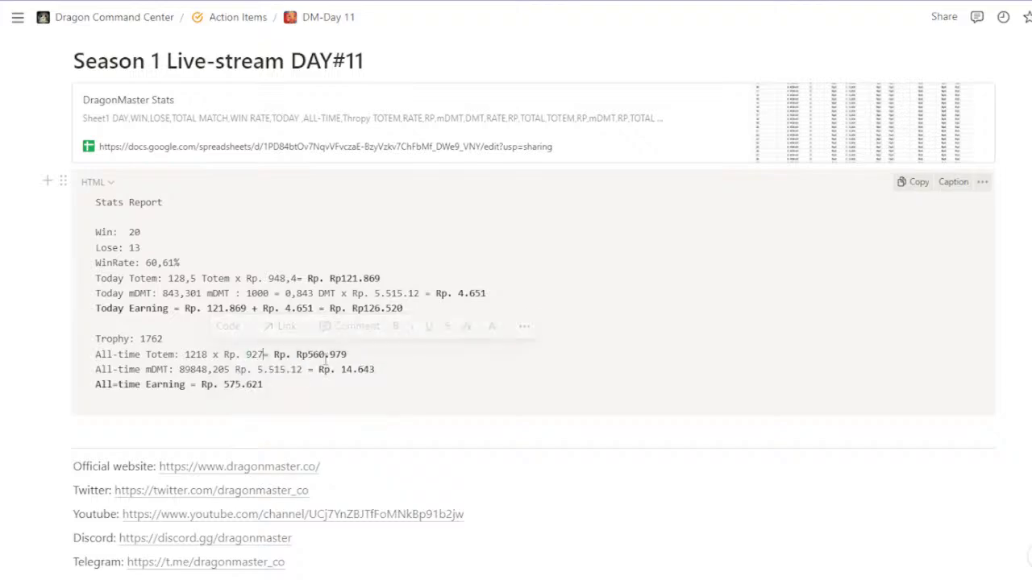
Replace the "All-time Totem:" result with 1.129.086 copied from O5, removing the duplicate "Rp" prefix.
{"action": "key", "text": "alt+Tab"}
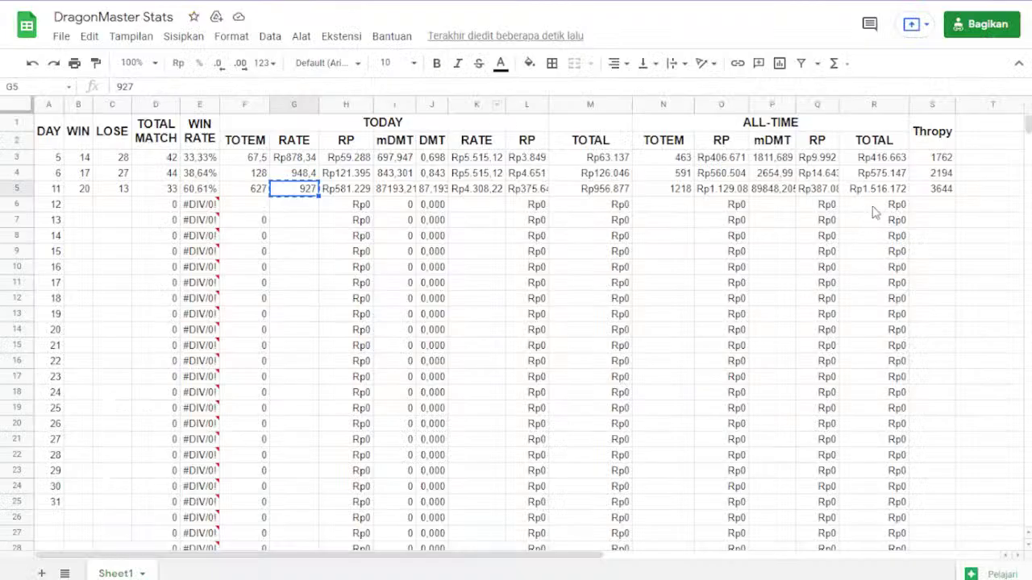
{"action": "left_click", "coordinate": [680, 188]}
{"action": "left_click", "coordinate": [709, 190]}
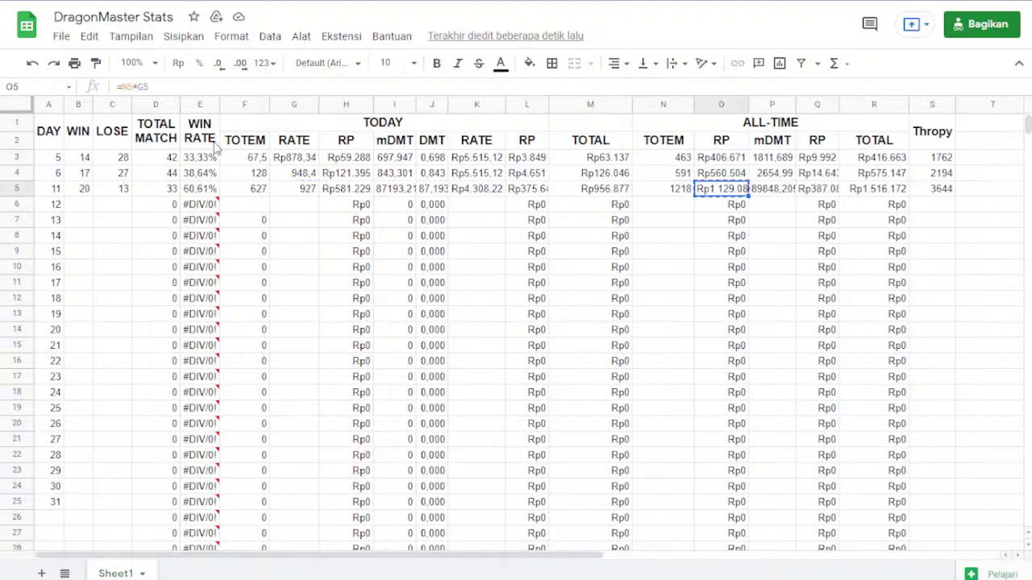
{"action": "key", "text": "ctrl+c"}
{"action": "key", "text": "alt+Tab"}
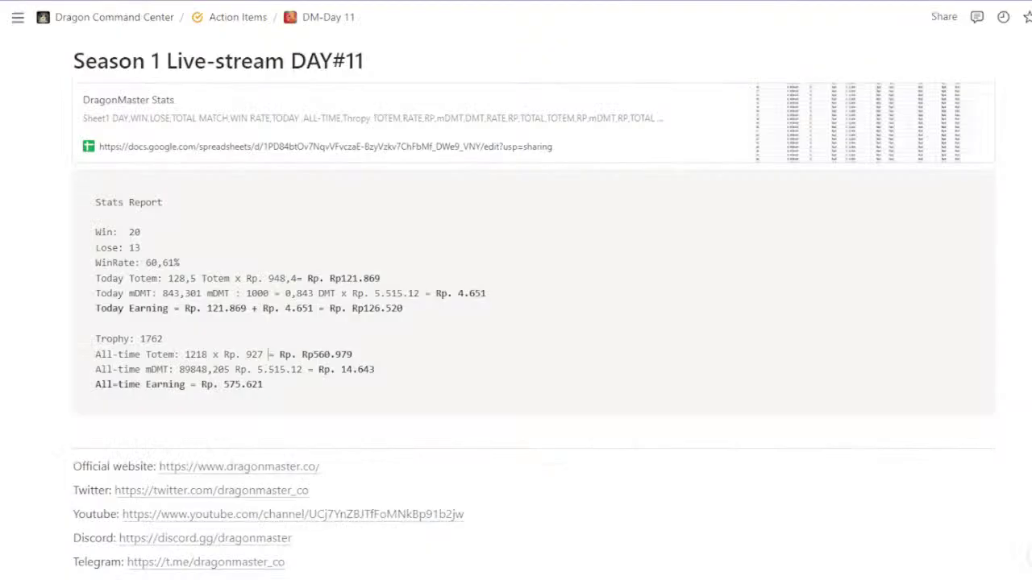
{"action": "double_click", "coordinate": [315, 355]}
{"action": "key", "text": "ctrl+v"}
{"action": "key", "text": "BackSpace"}
{"action": "key", "text": "BackSpace"}
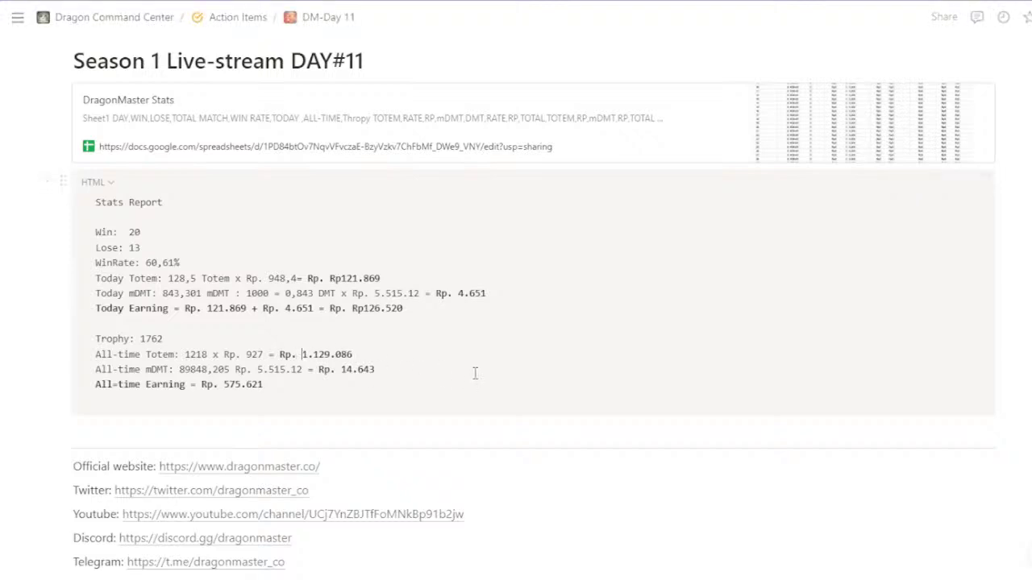
Replace the rate in the "All-time mDMT:" line with 4.308,22 copied from K5, removing the duplicate "Rp" prefix.
{"action": "key", "text": "alt+Tab"}
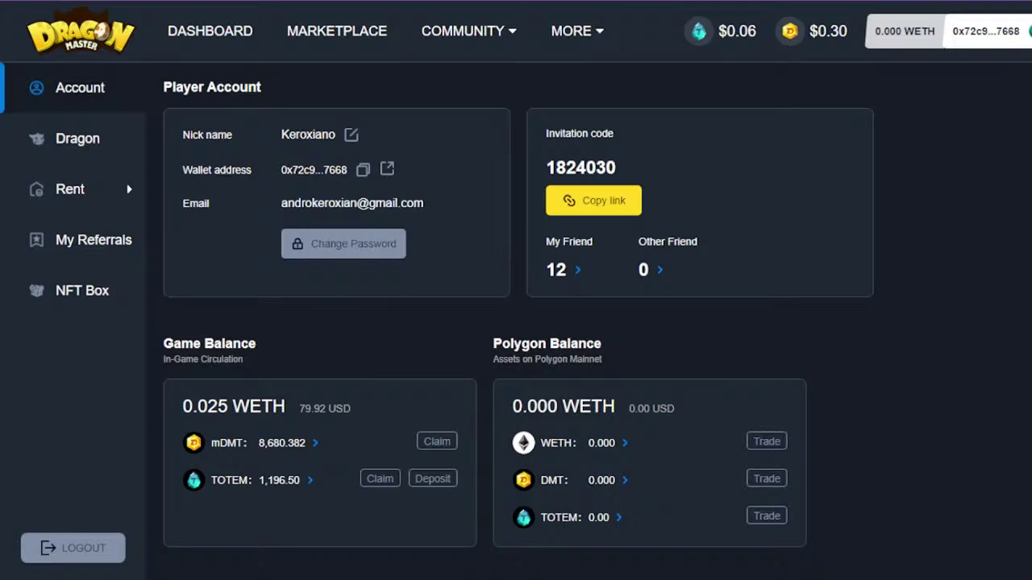
{"action": "key", "text": "alt+Tab"}
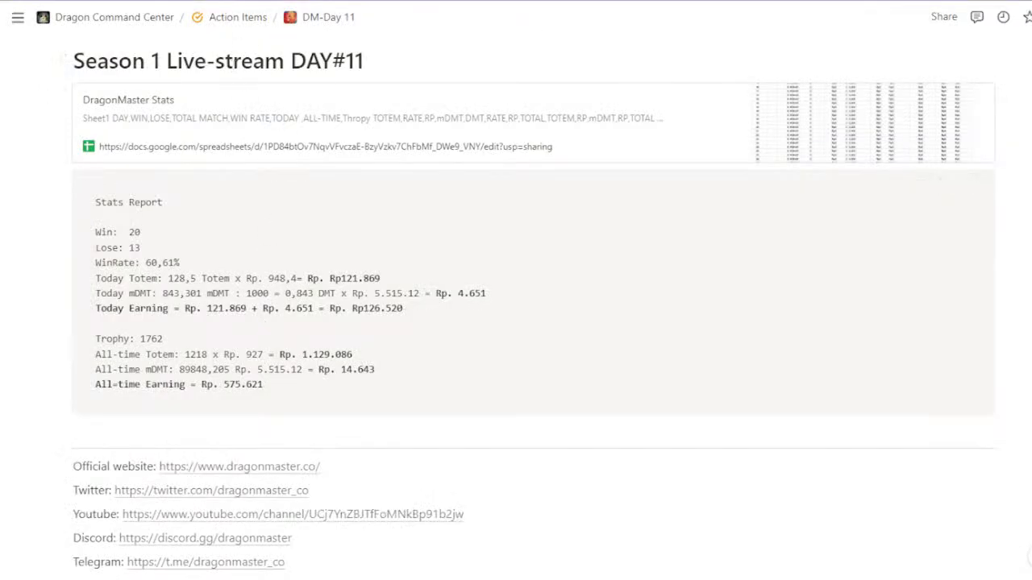
{"action": "key", "text": "alt+Tab"}
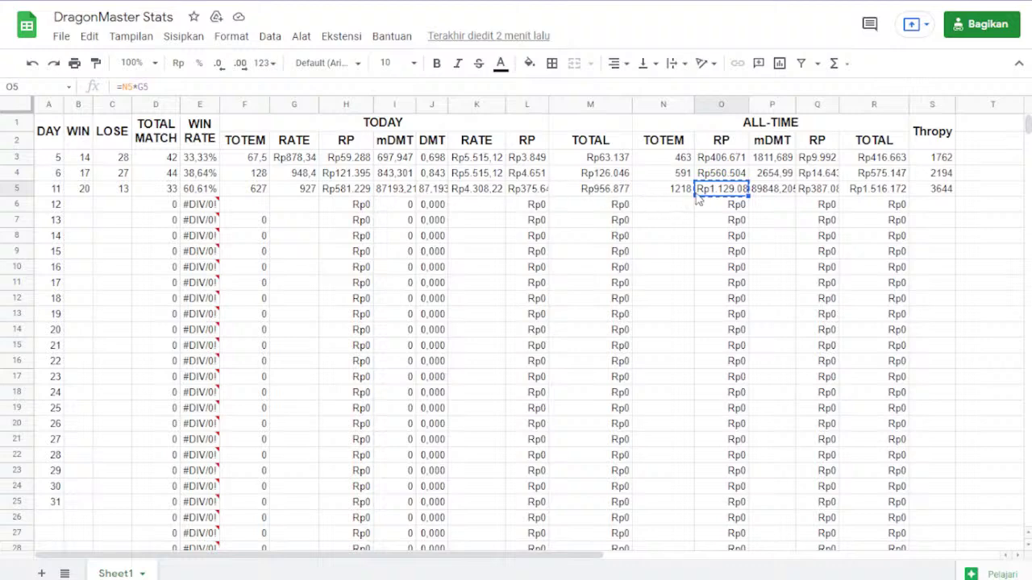
{"action": "left_click", "coordinate": [476, 193]}
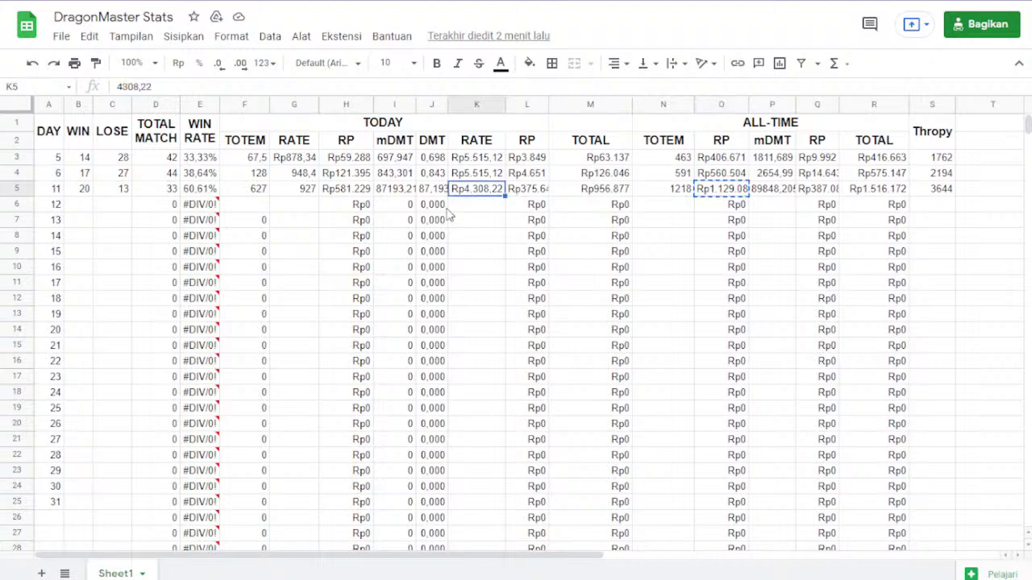
{"action": "key", "text": "ctrl+c"}
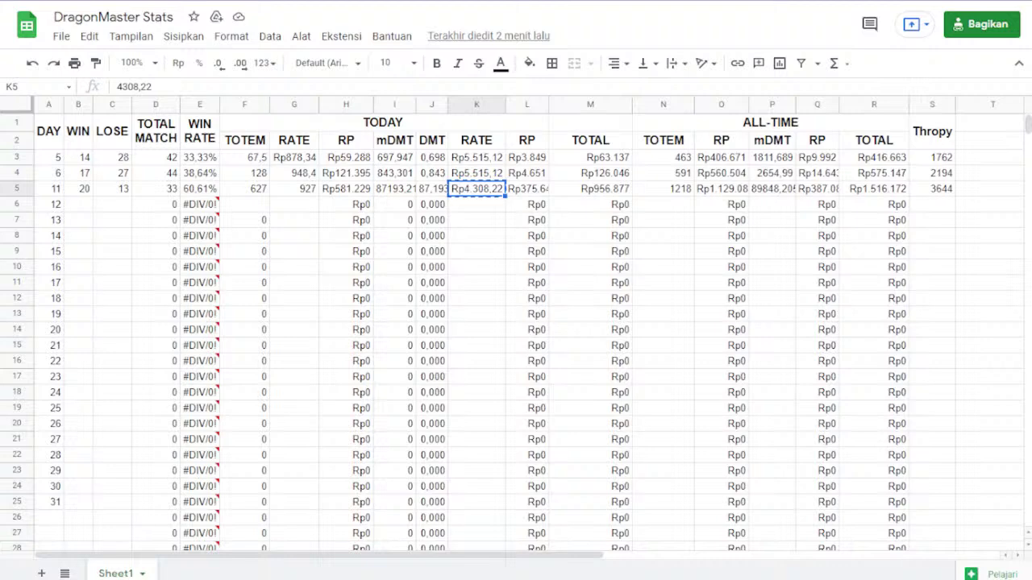
{"action": "key", "text": "ctrl+Tab"}
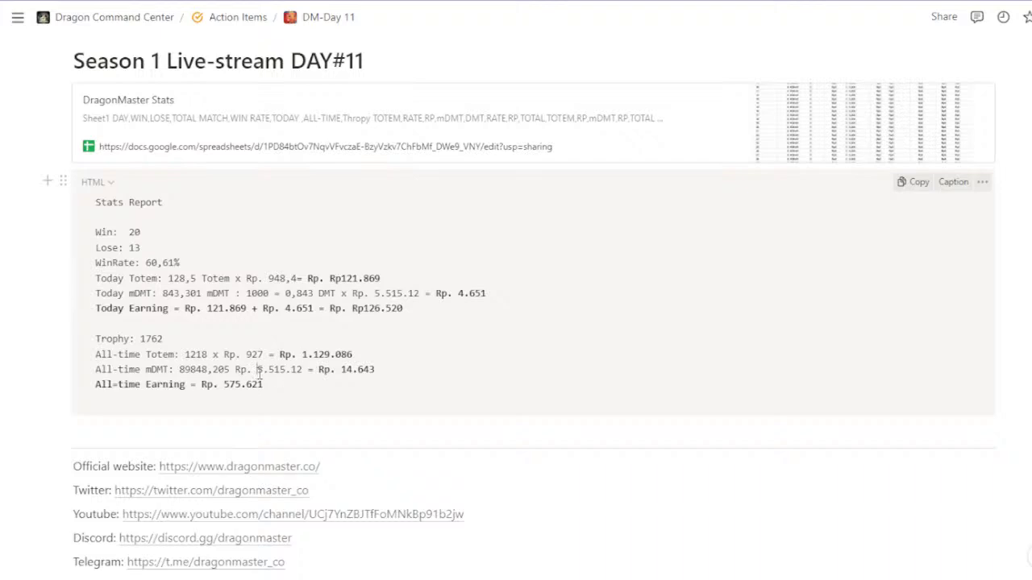
{"action": "left_click_drag", "start_coordinate": [257, 371], "coordinate": [303, 371]}
{"action": "key", "text": "ctrl+v"}
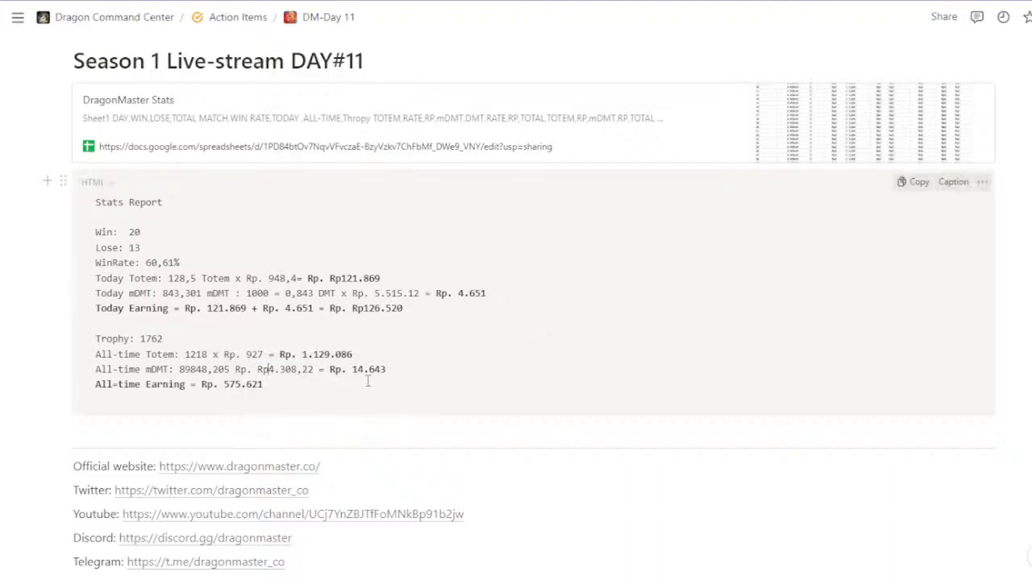
{"action": "key", "text": "BackSpace"}
{"action": "key", "text": "BackSpace"}
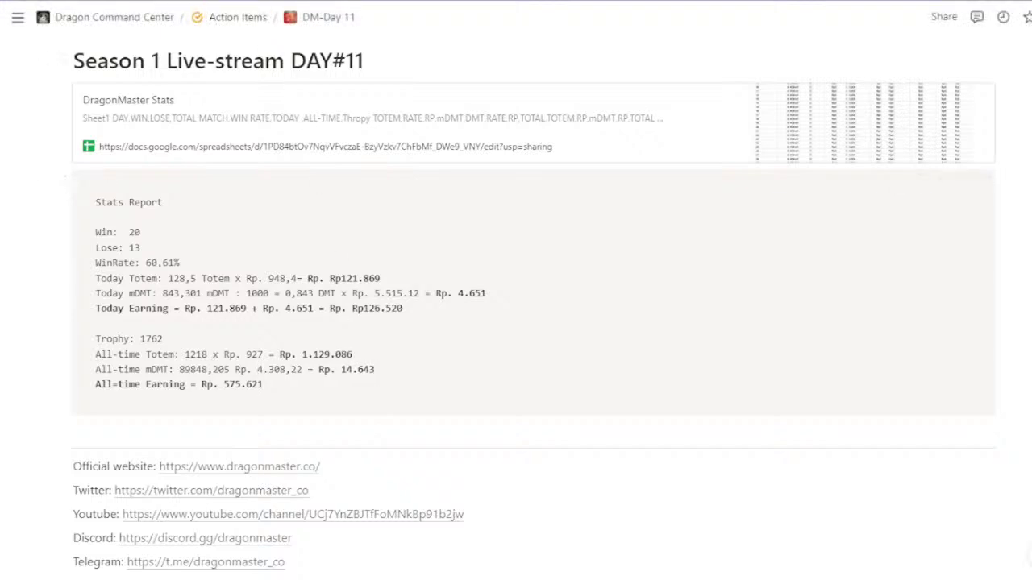
Switch to the DragonMaster Stats spreadsheet and widen column L slightly to fit its full RP amounts.
{"action": "key", "text": "alt+Tab"}
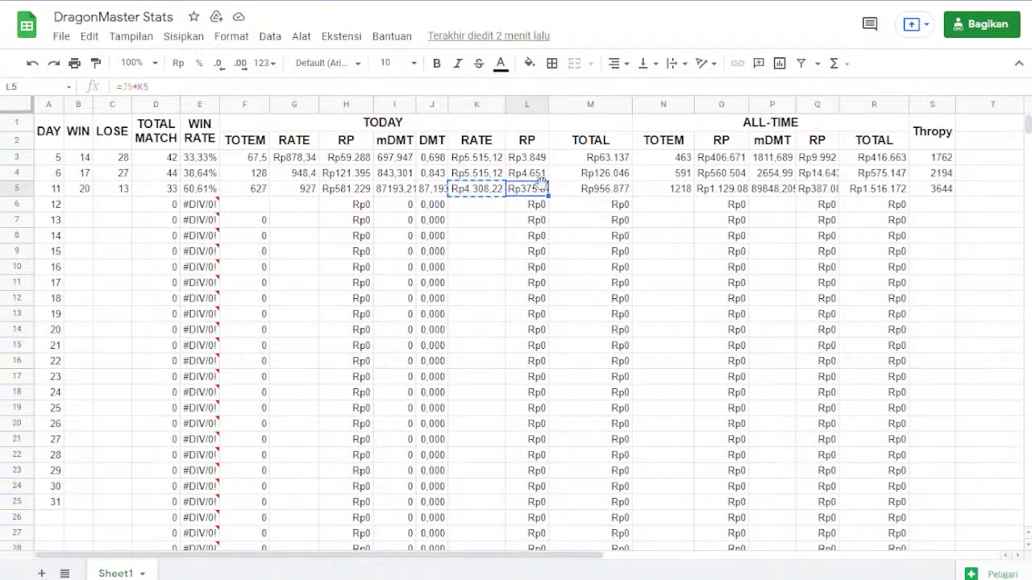
{"action": "left_click", "coordinate": [479, 194]}
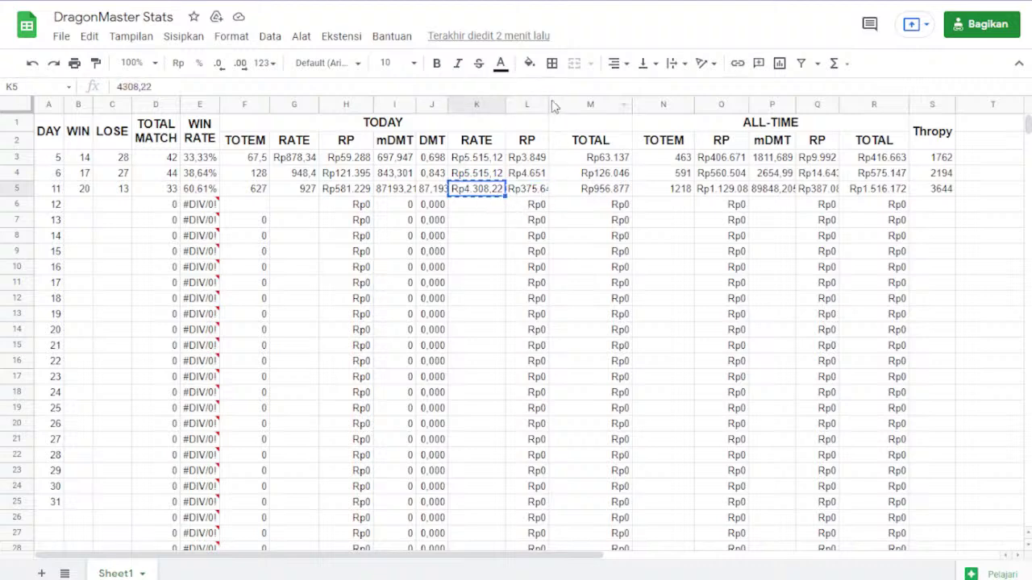
{"action": "left_click_drag", "start_coordinate": [549, 101], "coordinate": [560, 101]}
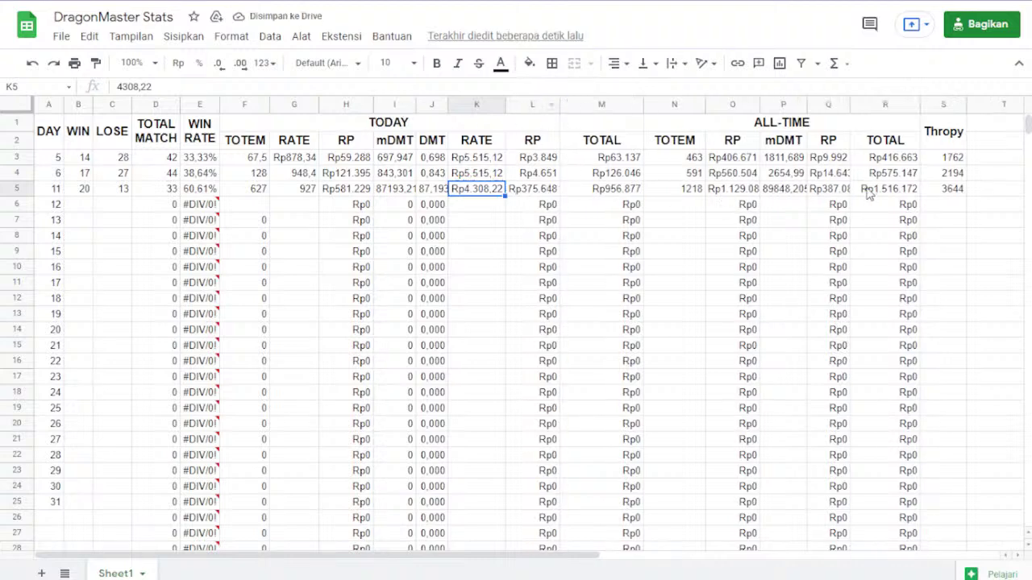
Replace the "All-time mDMT:" result in the Stats Report with Rp387.086, copied from Q5.
{"action": "key", "text": "alt+Tab"}
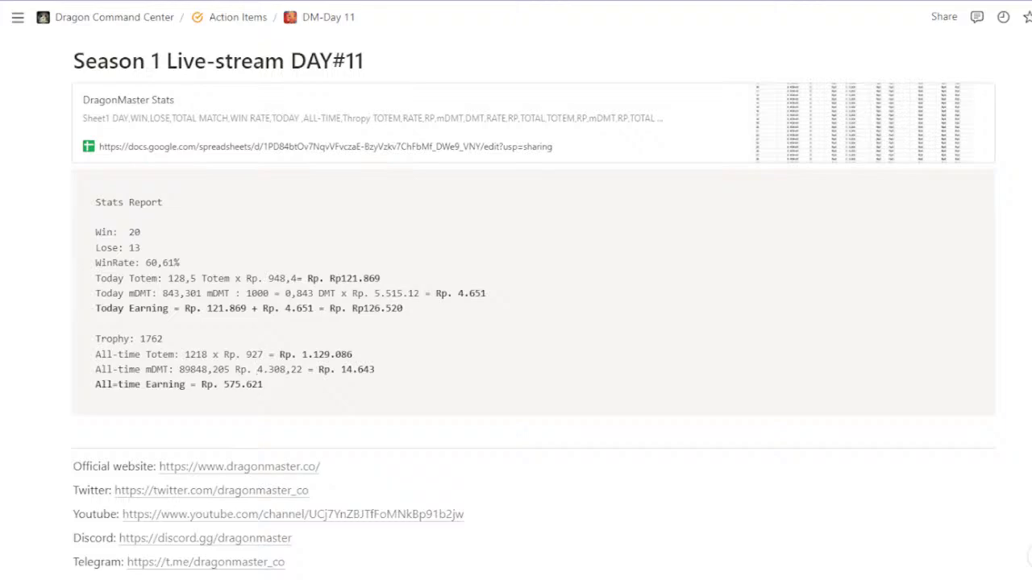
{"action": "key", "text": "alt+Tab"}
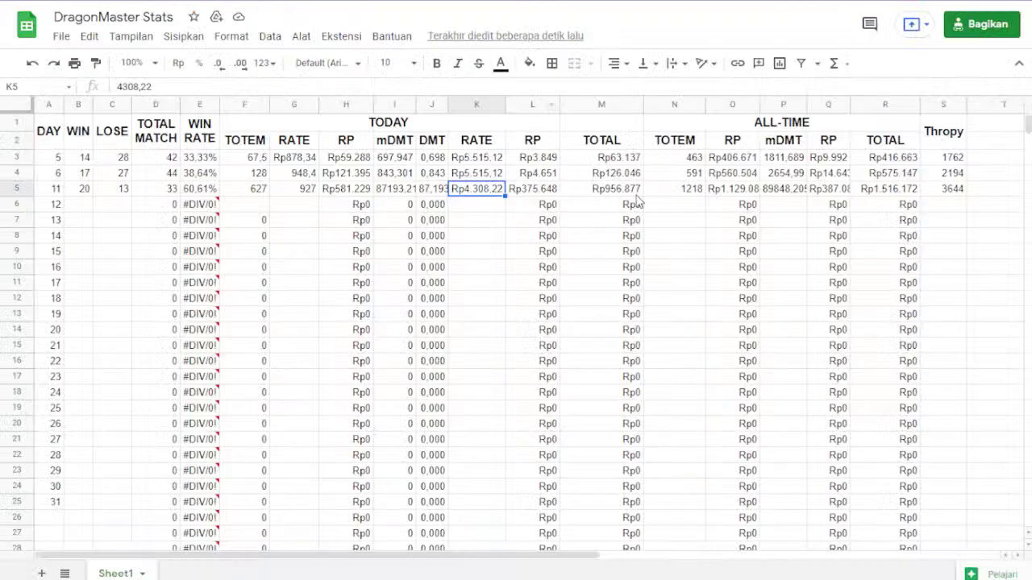
{"action": "left_click", "coordinate": [831, 194]}
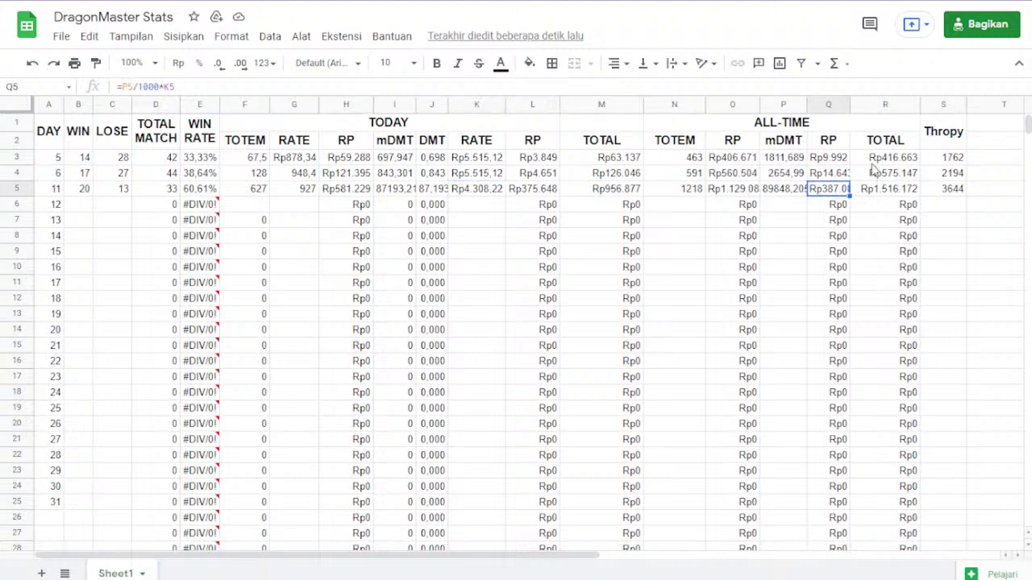
{"action": "key", "text": "ctrl+c"}
{"action": "key", "text": "alt+Tab"}
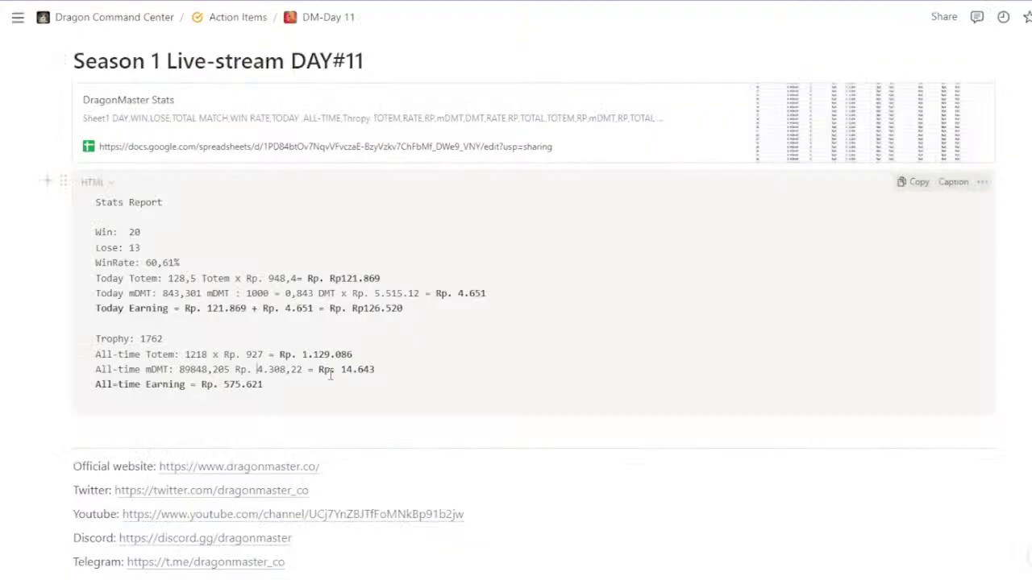
{"action": "double_click", "coordinate": [343, 371]}
{"action": "key", "text": "ctrl+v"}
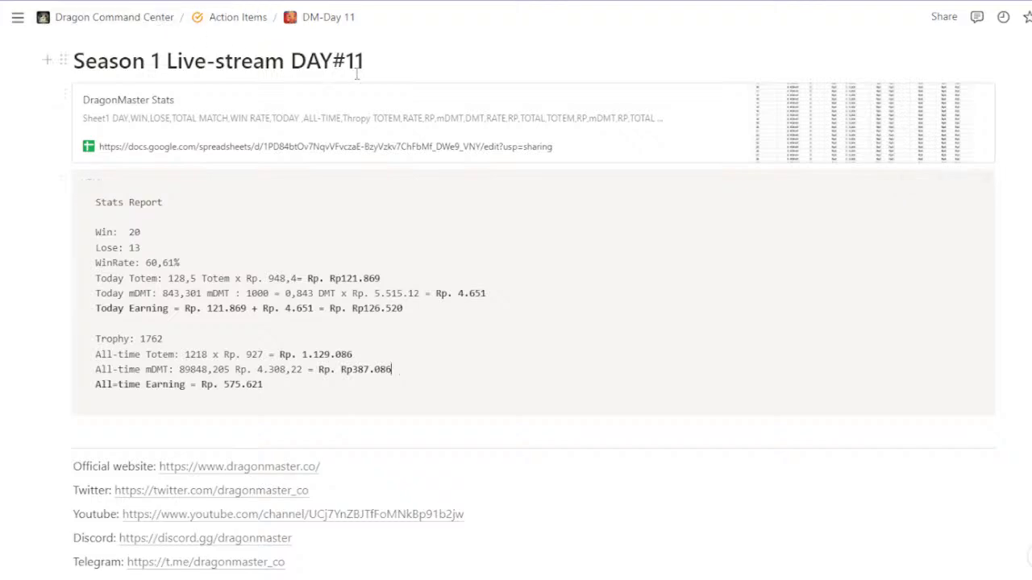
Switch to the DragonMaster Stats spreadsheet and check the day 11 all-time mDMT in P5 and the DMT formula in J5.
{"action": "key", "text": "alt+Tab"}
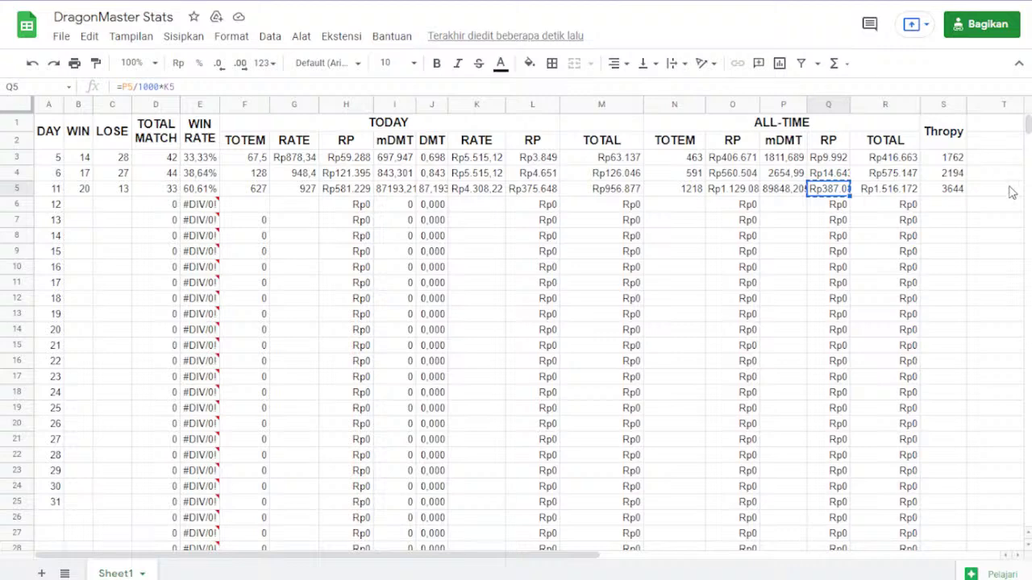
{"action": "left_click", "coordinate": [784, 193]}
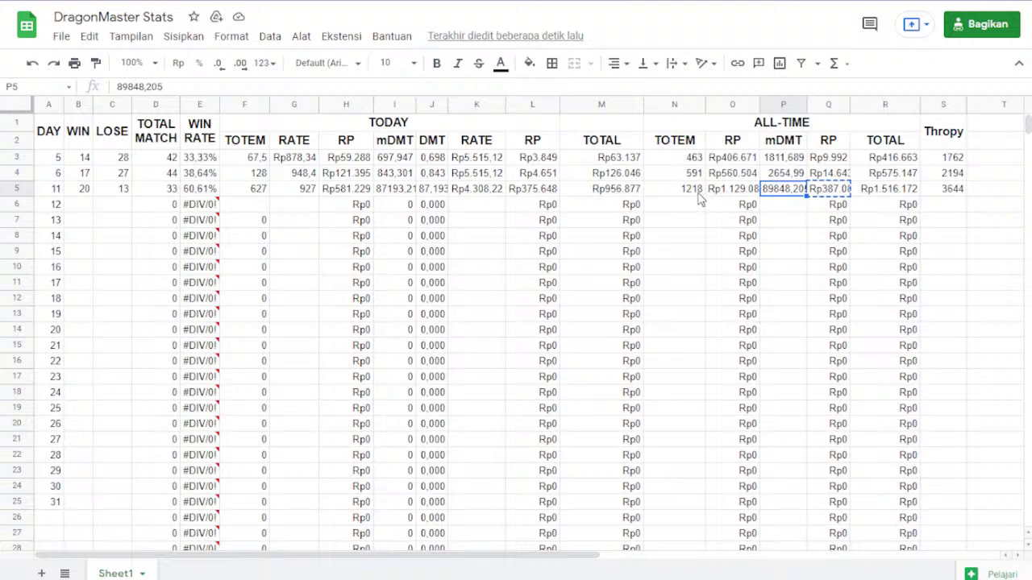
{"action": "left_click", "coordinate": [432, 192]}
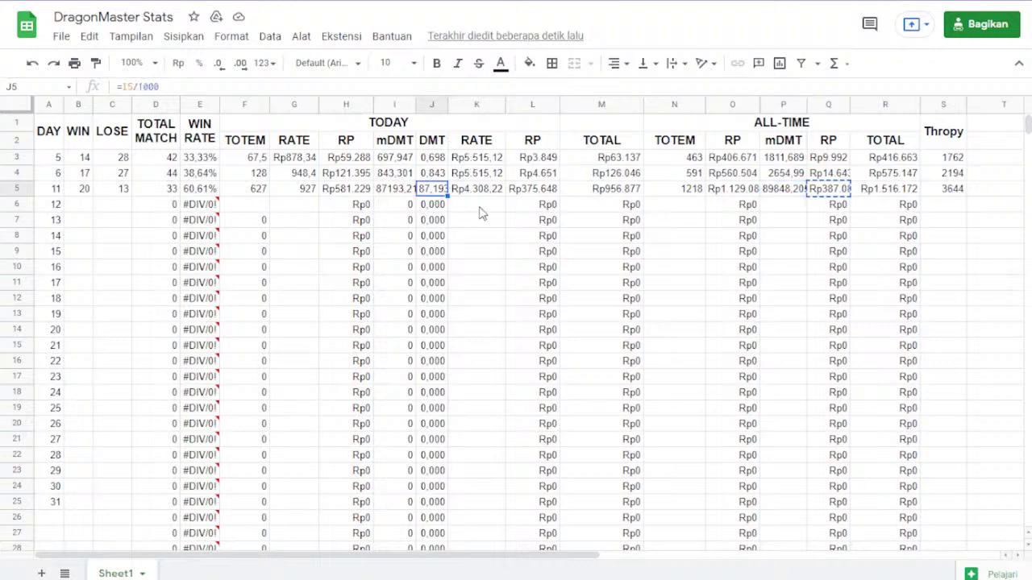
Try to paste the J5 DMT formula into the day 11 all-time mDMT cell P5.
{"action": "key", "text": "Escape"}
{"action": "left_click", "coordinate": [789, 191]}
{"action": "key", "text": "ctrl+v"}
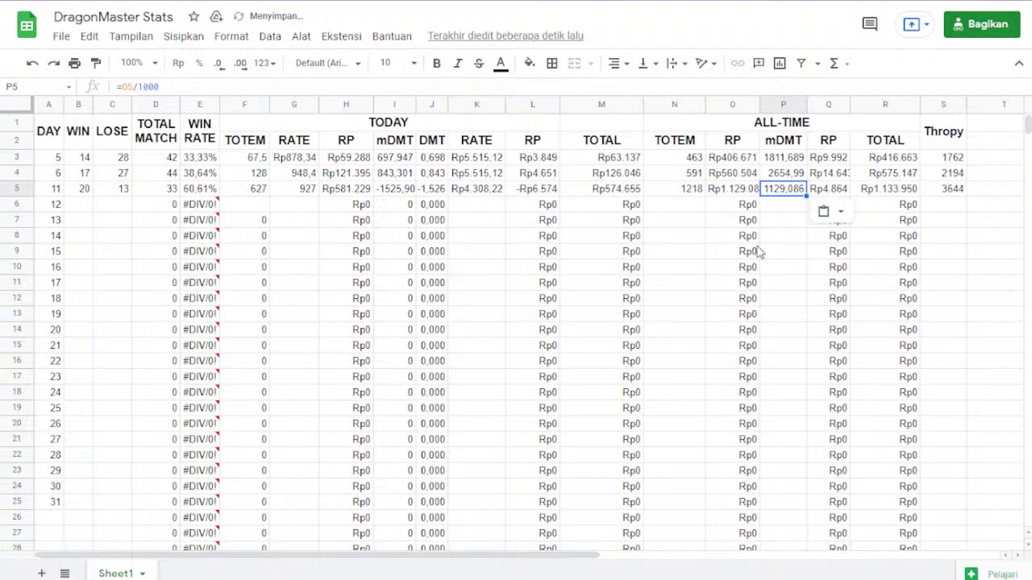
{"action": "double_click", "coordinate": [442, 191]}
{"action": "left_click", "coordinate": [511, 239]}
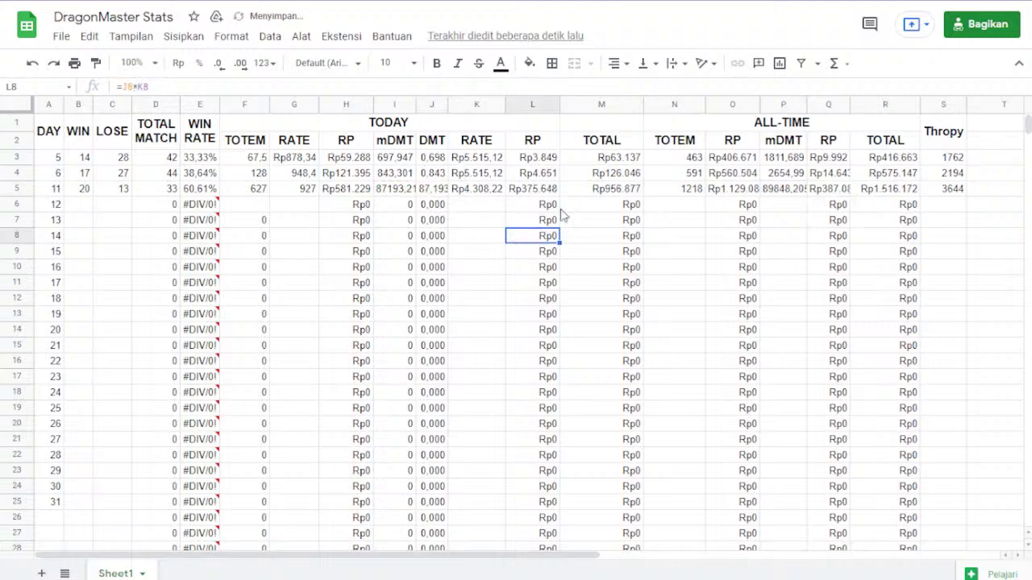
Widen column Q slightly to fit its full all-time RP amounts.
{"action": "left_click", "coordinate": [790, 194]}
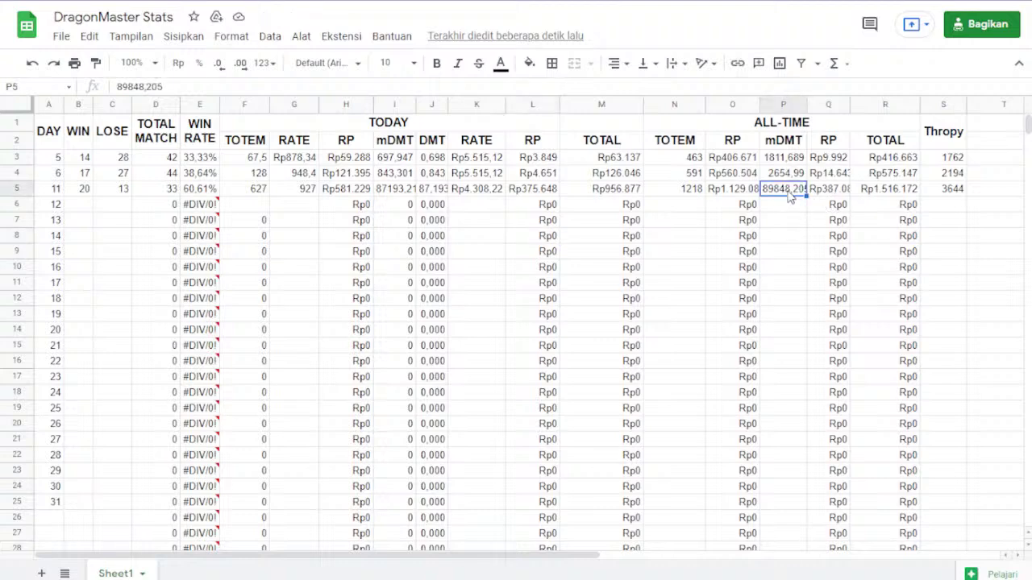
{"action": "left_click", "coordinate": [837, 193]}
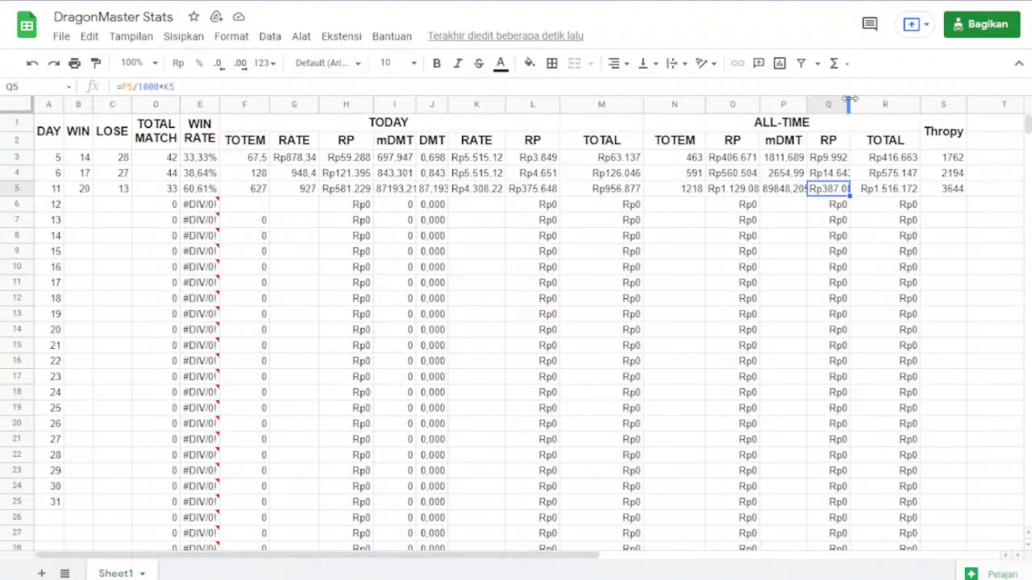
{"action": "left_click_drag", "start_coordinate": [851, 104], "coordinate": [869, 105]}
Set the day 11 all-time mDMT in P5 to 89848 by removing its decimals.
{"action": "left_click", "coordinate": [788, 192]}
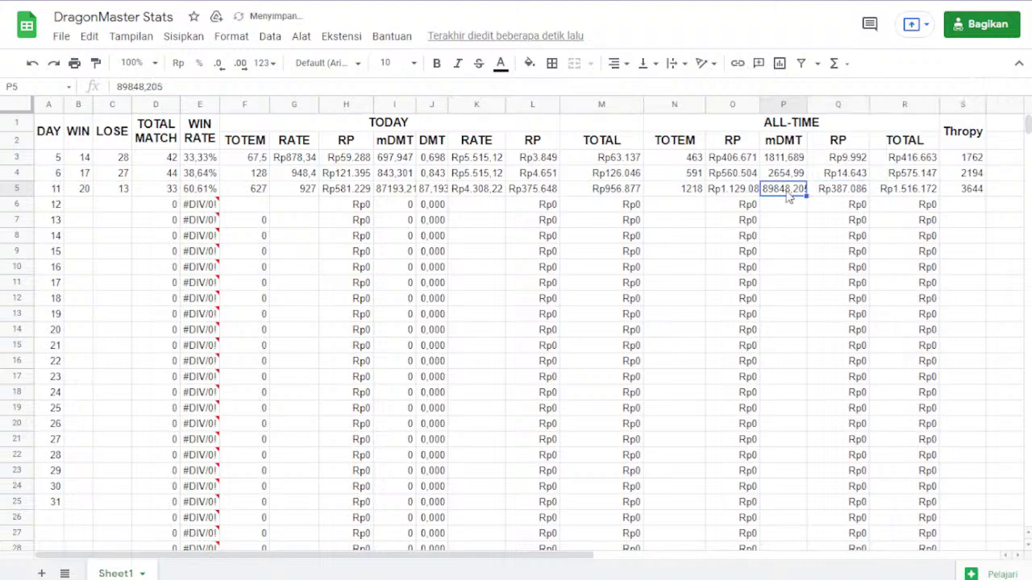
{"action": "left_click", "coordinate": [198, 86]}
{"action": "key", "text": "BackSpace"}
{"action": "key", "text": "BackSpace"}
{"action": "key", "text": "BackSpace"}
{"action": "key", "text": "BackSpace"}
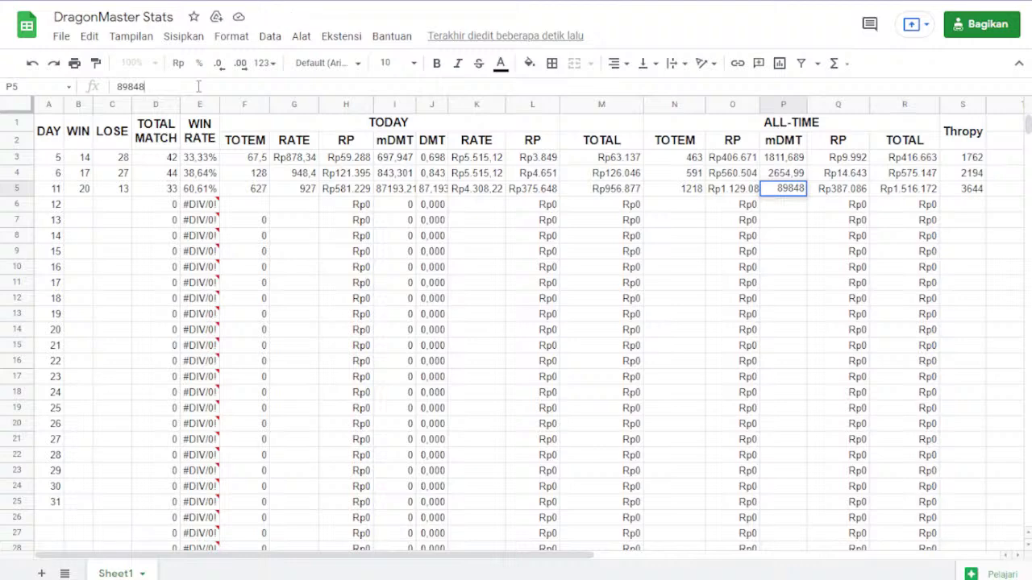
{"action": "key", "text": "Return"}
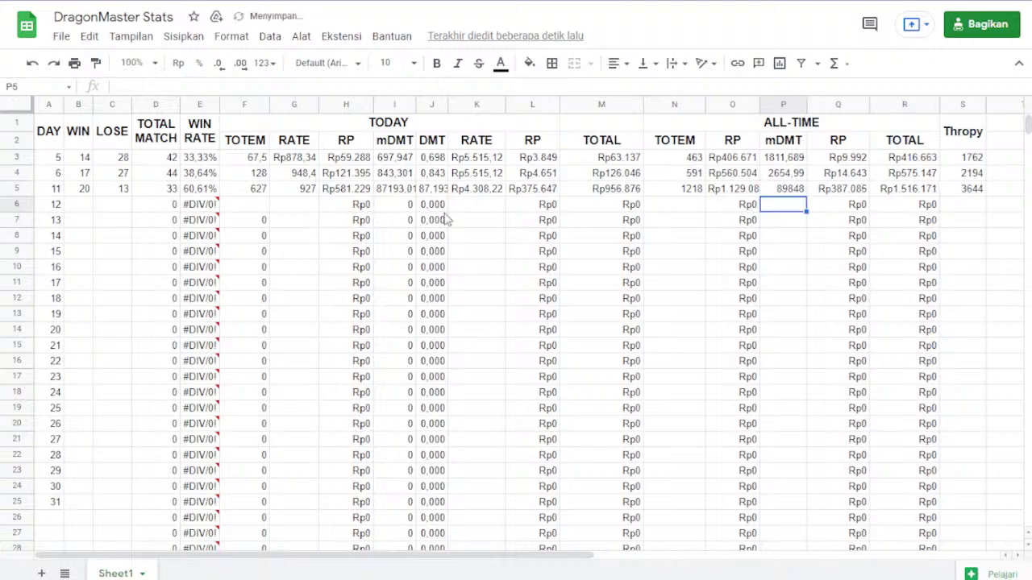
Add parentheses around the division in Q5 so its formula reads =(P5/1000)*K5.
{"action": "left_click", "coordinate": [786, 192]}
{"action": "double_click", "coordinate": [847, 190]}
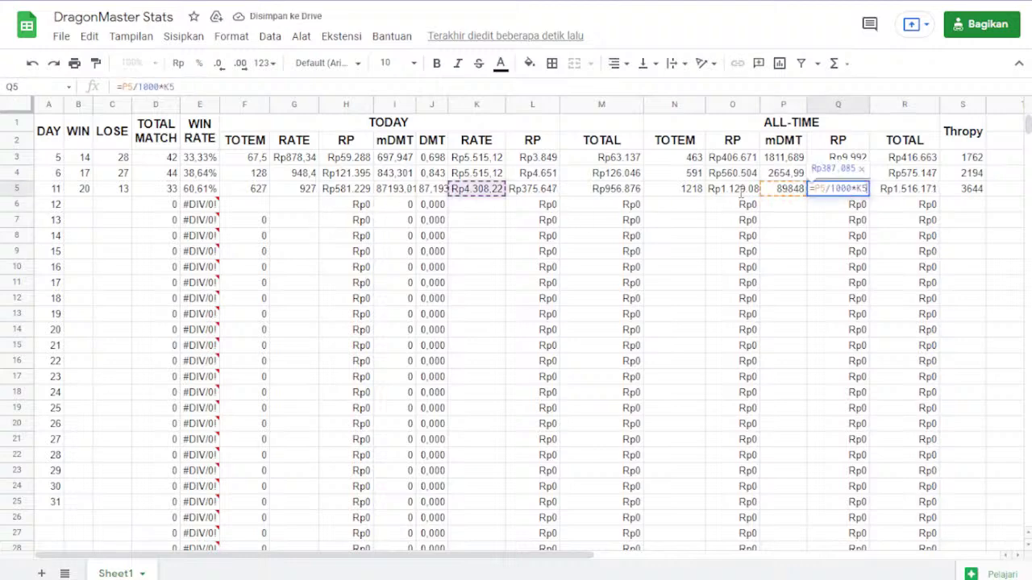
{"action": "double_click", "coordinate": [162, 88]}
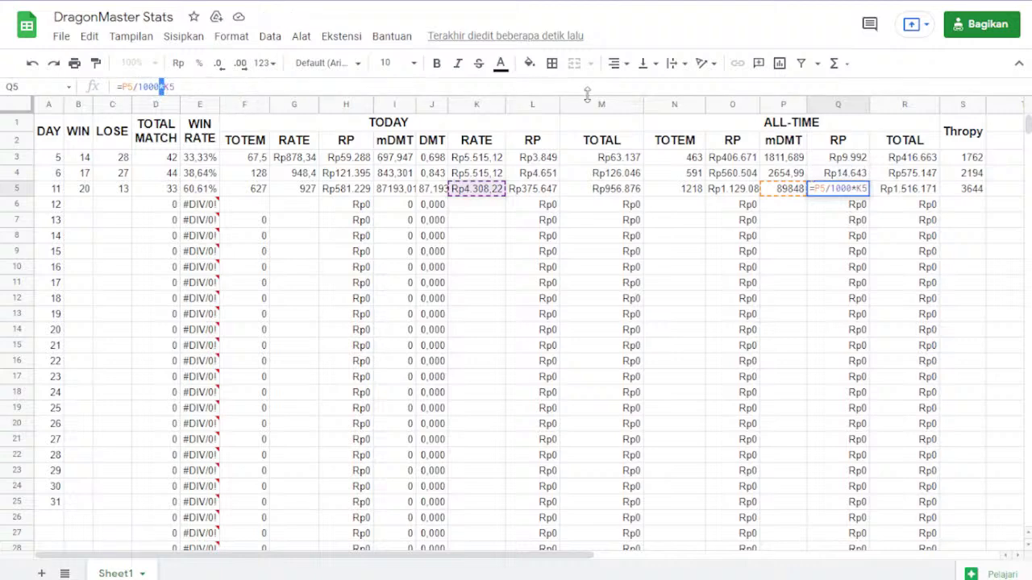
{"action": "key", "text": "Left"}
{"action": "type", "text": ")"}
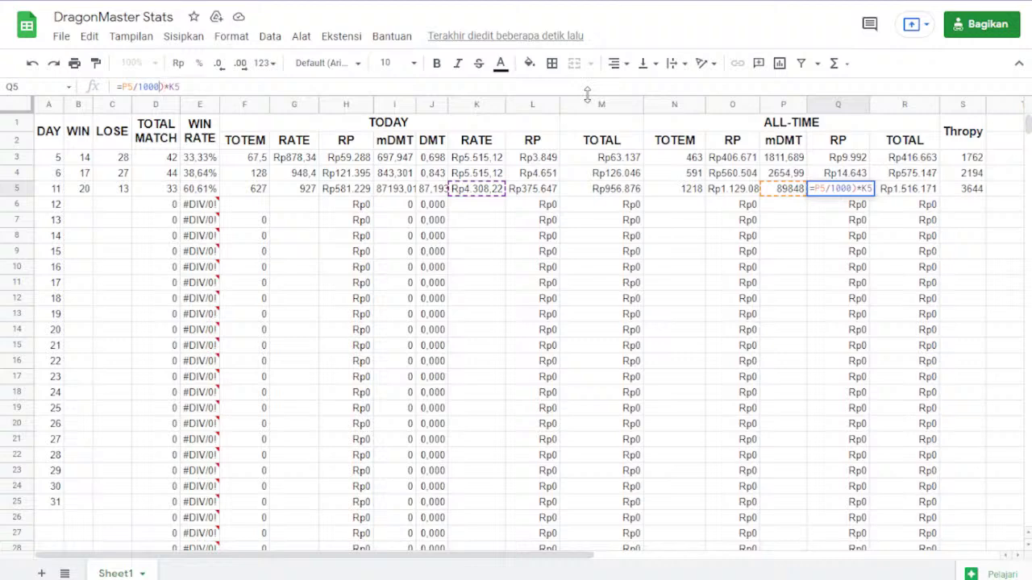
{"action": "key", "text": "Home"}
{"action": "key", "text": "Right"}
{"action": "type", "text": "("}
{"action": "key", "text": "Return"}
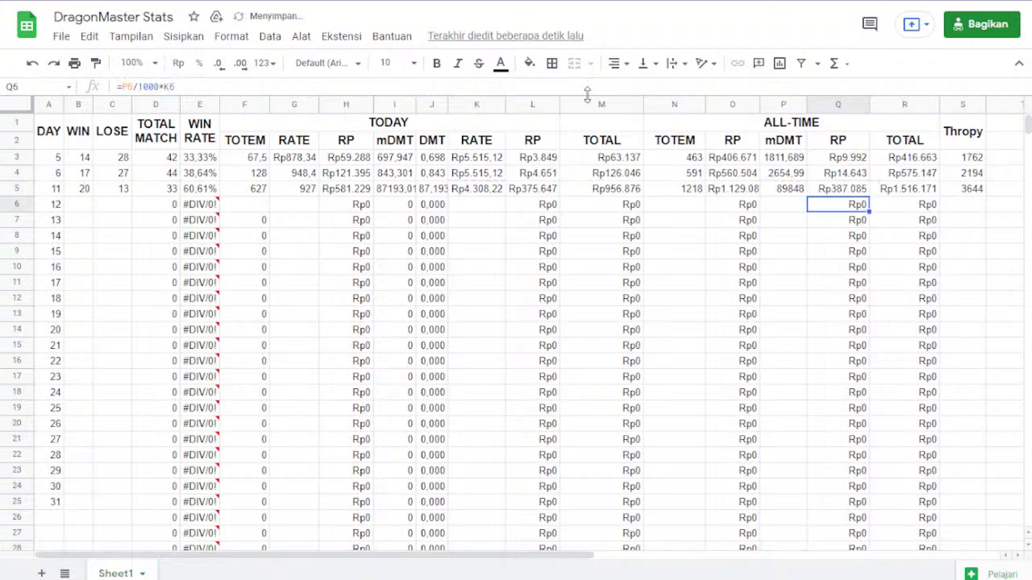
Try a colon in place of the slash in Q5, entering =(P5:1000)*K5.
{"action": "left_click", "coordinate": [773, 192]}
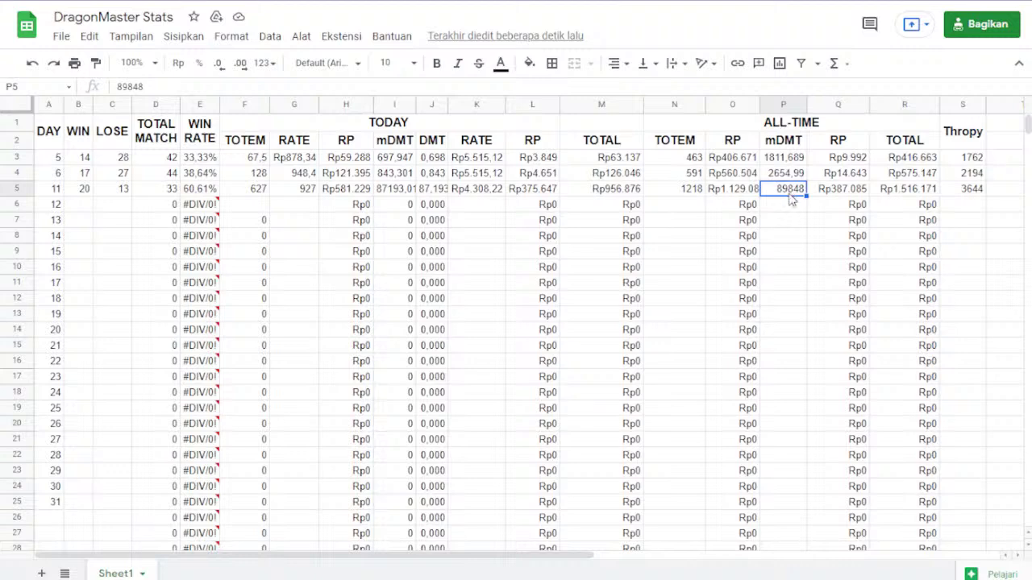
{"action": "left_click", "coordinate": [832, 196]}
{"action": "left_click", "coordinate": [144, 87]}
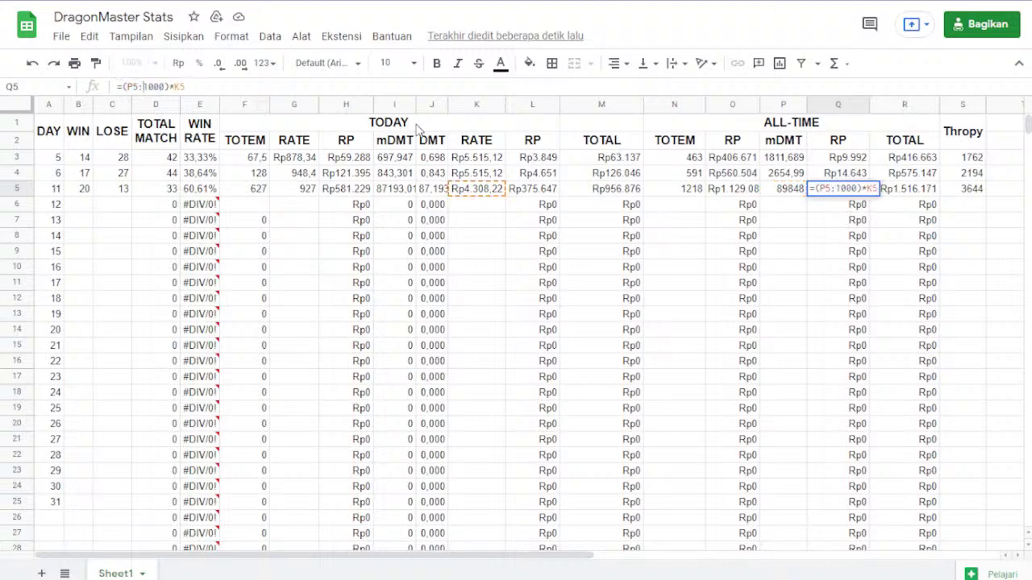
{"action": "key", "text": "Return"}
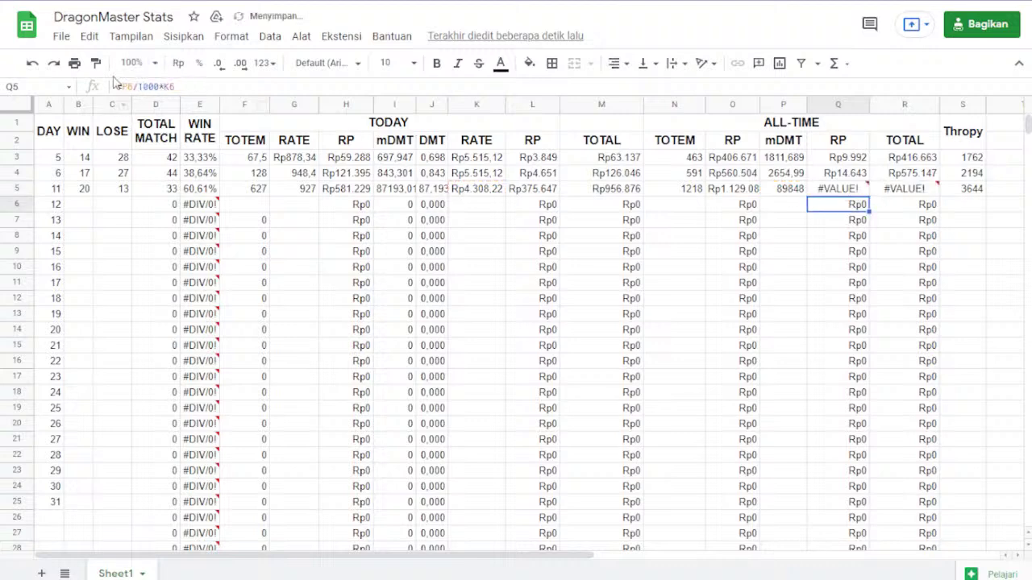
Replace the colon in Q5 with a slash, restoring the formula =(P5/1000)*K5.
{"action": "left_click", "coordinate": [851, 194]}
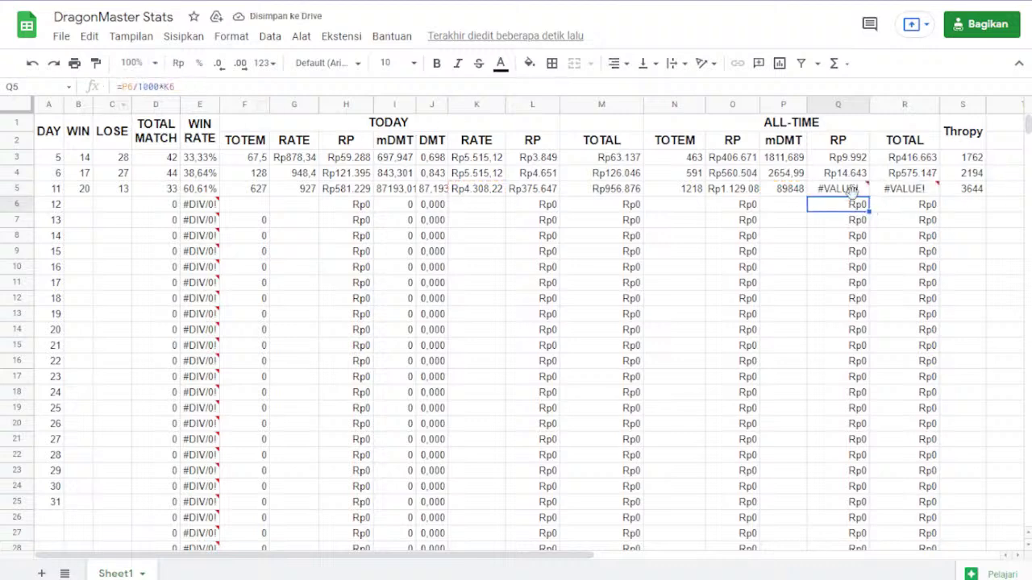
{"action": "left_click", "coordinate": [161, 85]}
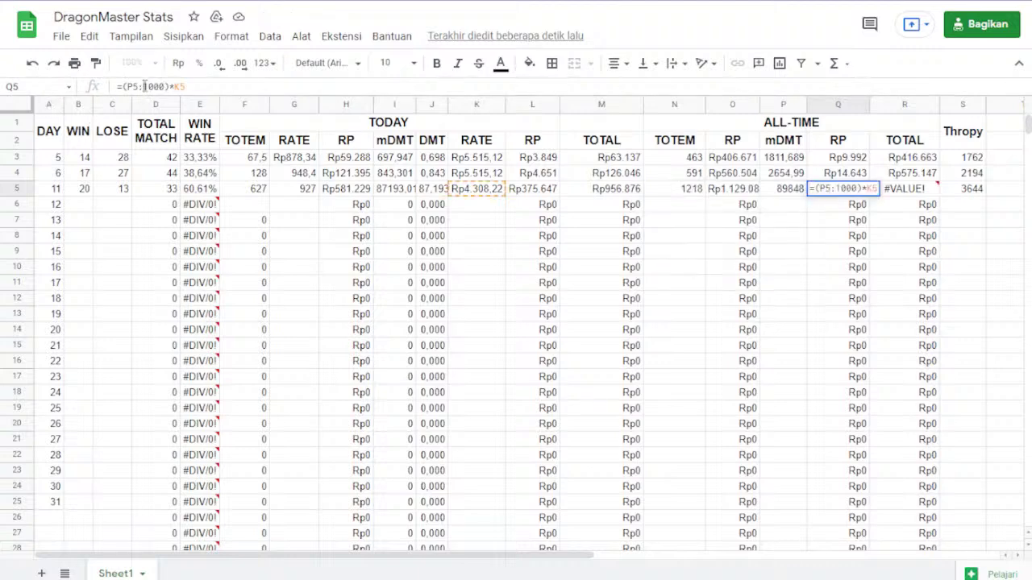
{"action": "key", "text": "BackSpace"}
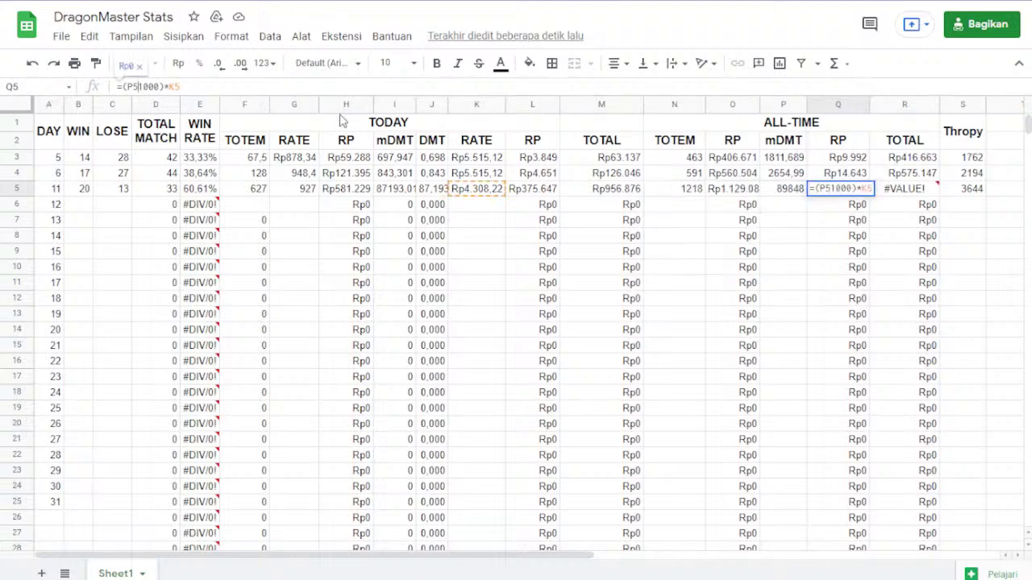
{"action": "type", "text": "/"}
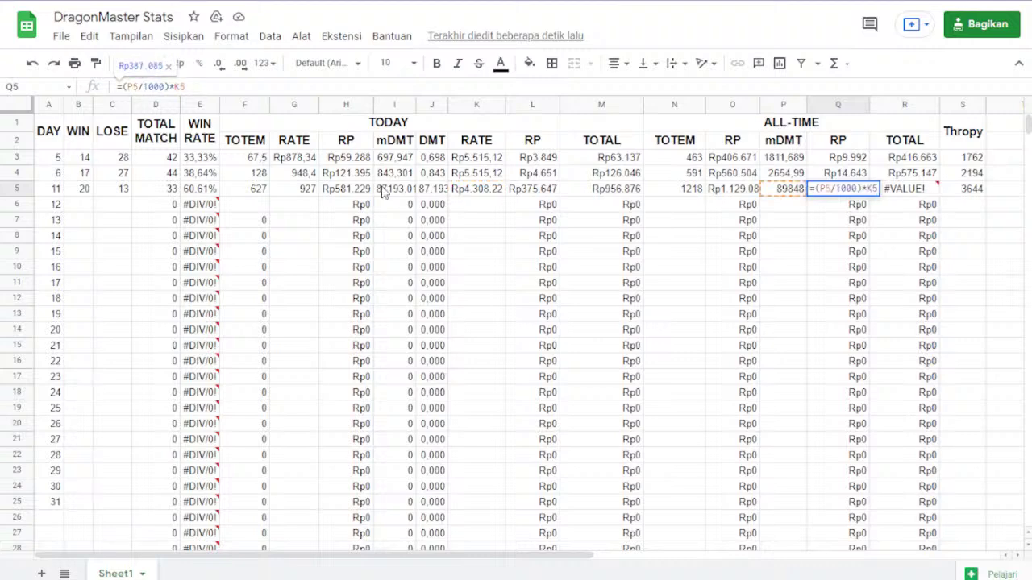
{"action": "key", "text": "Return"}
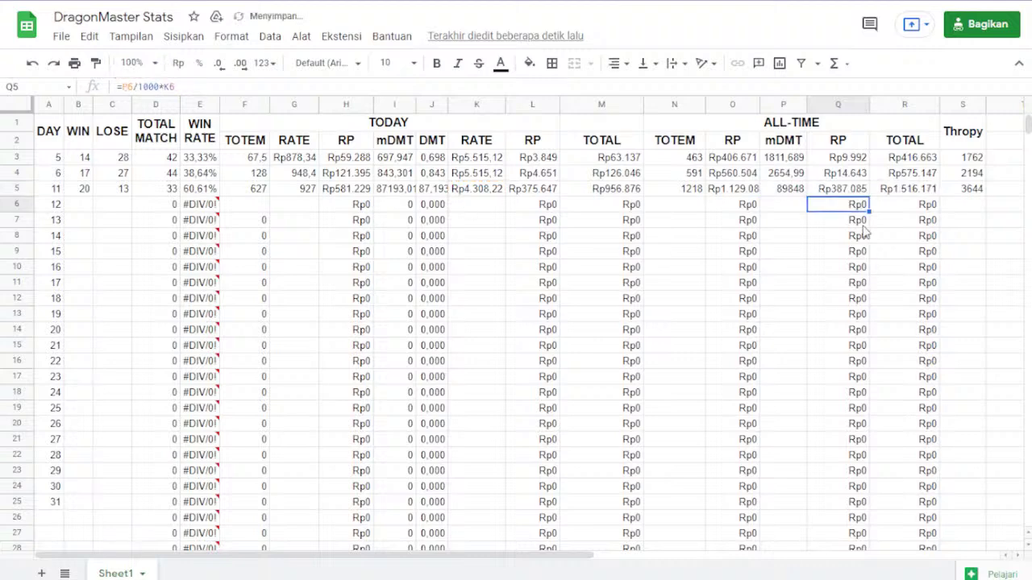
Open the Q5 formula and check the P5 and K5 cells it refers to.
{"action": "left_click", "coordinate": [783, 191]}
{"action": "double_click", "coordinate": [833, 190]}
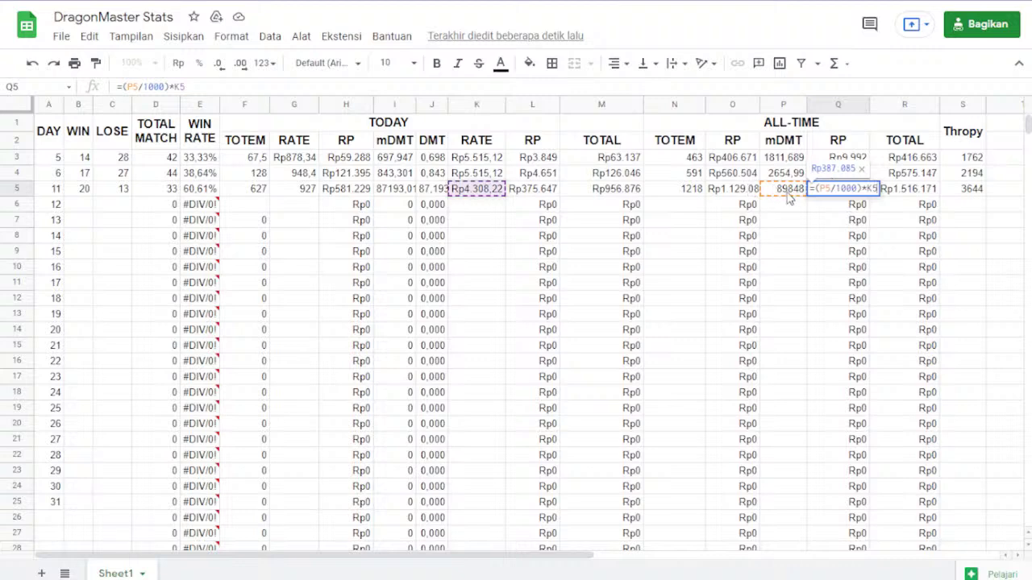
{"action": "left_click", "coordinate": [149, 86]}
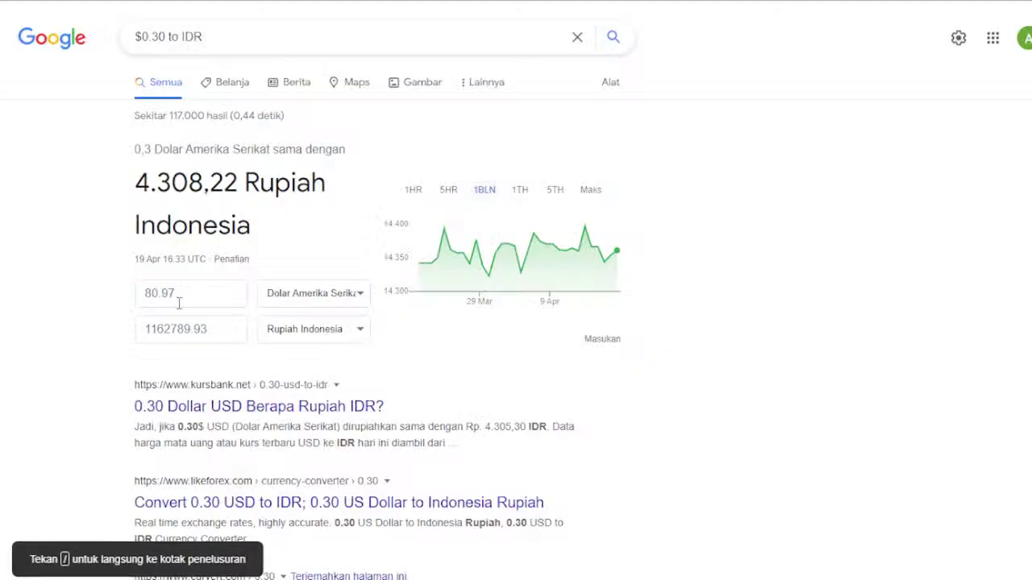
Compare the USD amount in Google's currency converter with the Game Balance on the Dragon Master account page.
{"action": "double_click", "coordinate": [204, 300]}
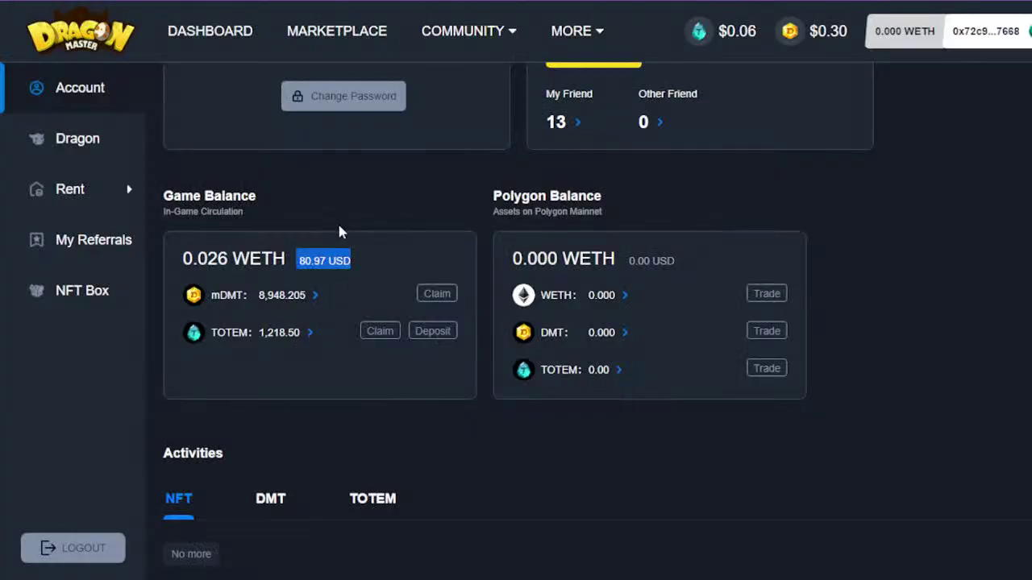
{"action": "left_click", "coordinate": [337, 280]}
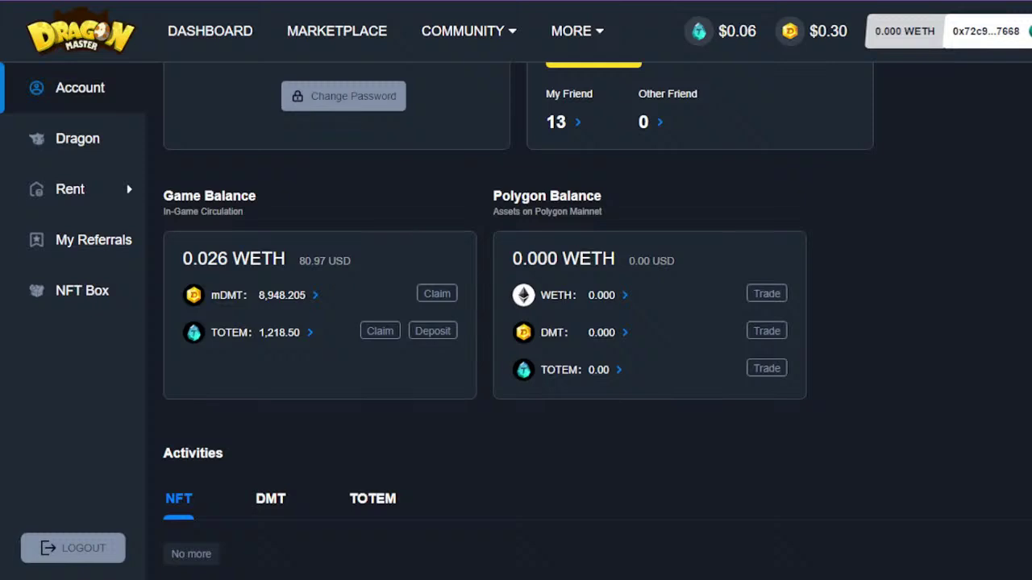
{"action": "double_click", "coordinate": [317, 261]}
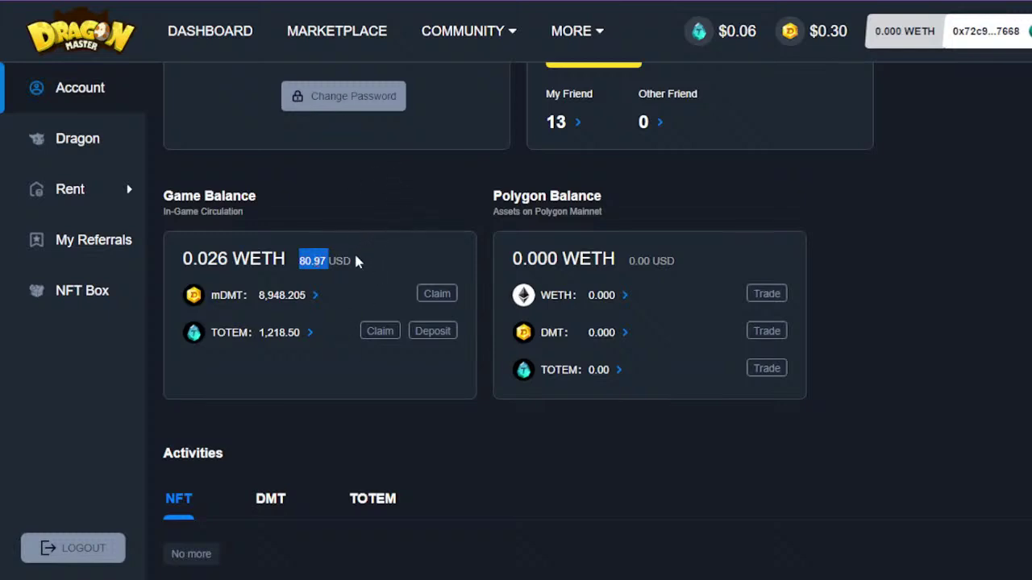
{"action": "scroll", "coordinate": [347, 298], "scroll_direction": "up", "scroll_amount": 2}
{"action": "left_click", "coordinate": [346, 409]}
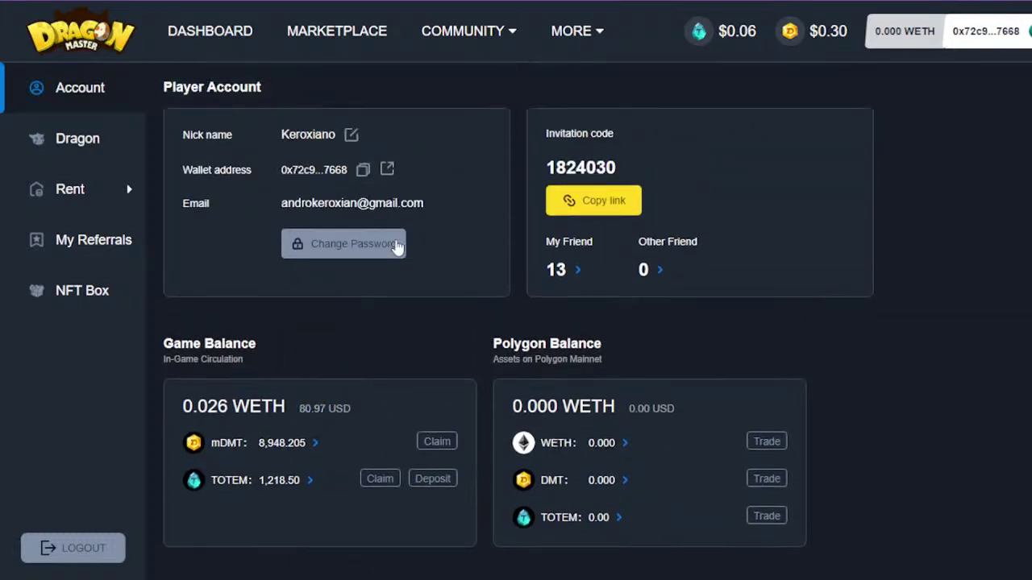
{"action": "scroll", "coordinate": [397, 246], "scroll_direction": "down", "scroll_amount": 2}
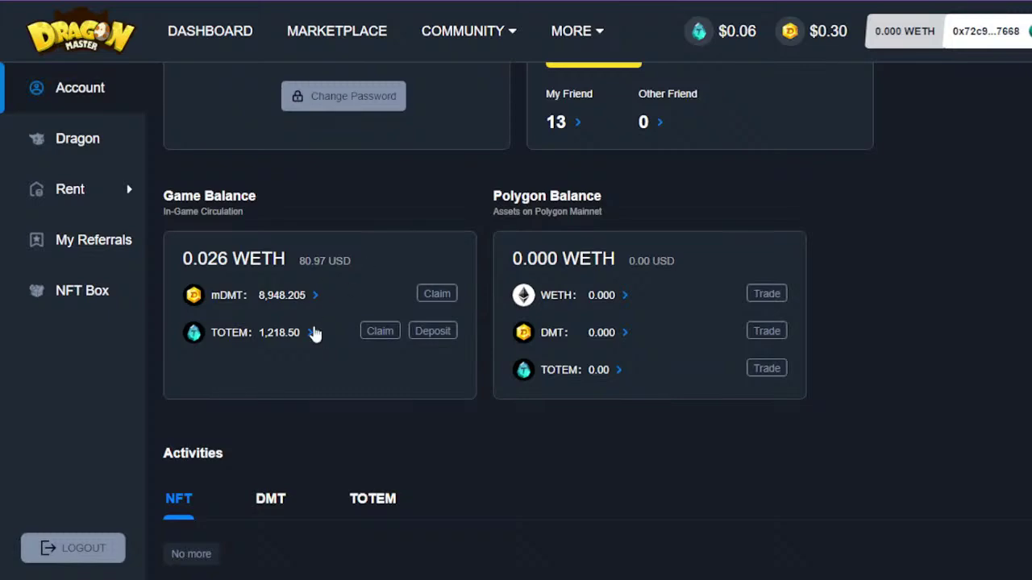
{"action": "triple_click", "coordinate": [320, 264]}
Switch back to Google's converter and compare its rupiah amount for 80.97 USD with the Stats Report's All-time Earning.
{"action": "key", "text": "alt+Tab"}
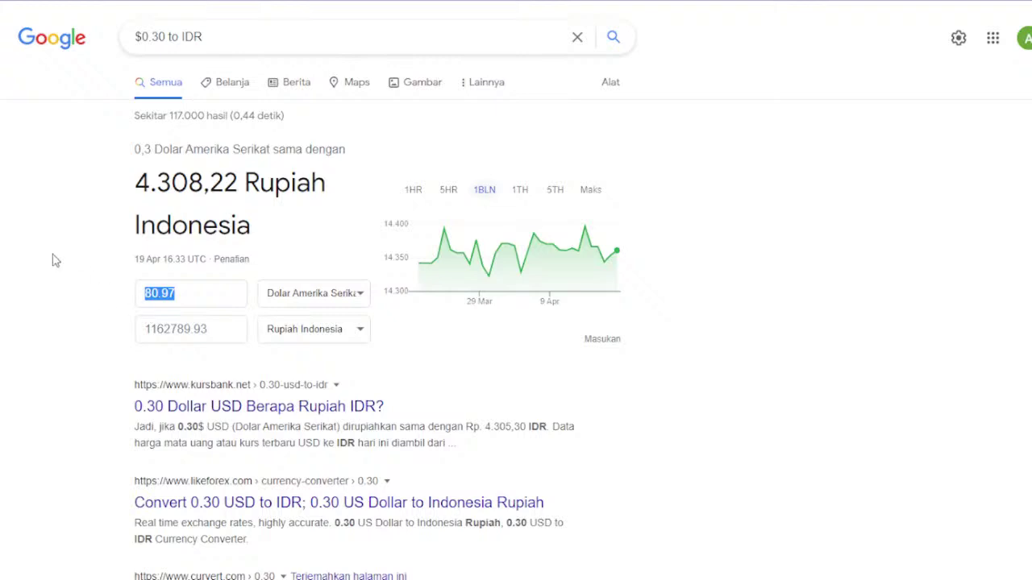
{"action": "left_click", "coordinate": [216, 301]}
{"action": "left_click_drag", "start_coordinate": [166, 332], "coordinate": [145, 331]}
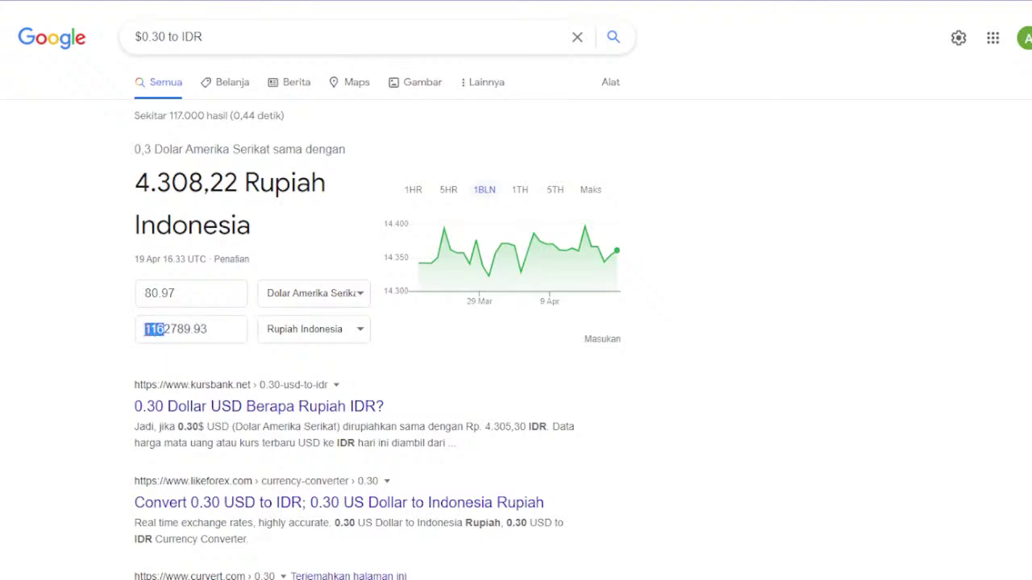
{"action": "left_click", "coordinate": [157, 330]}
{"action": "left_click_drag", "start_coordinate": [150, 330], "coordinate": [169, 335]}
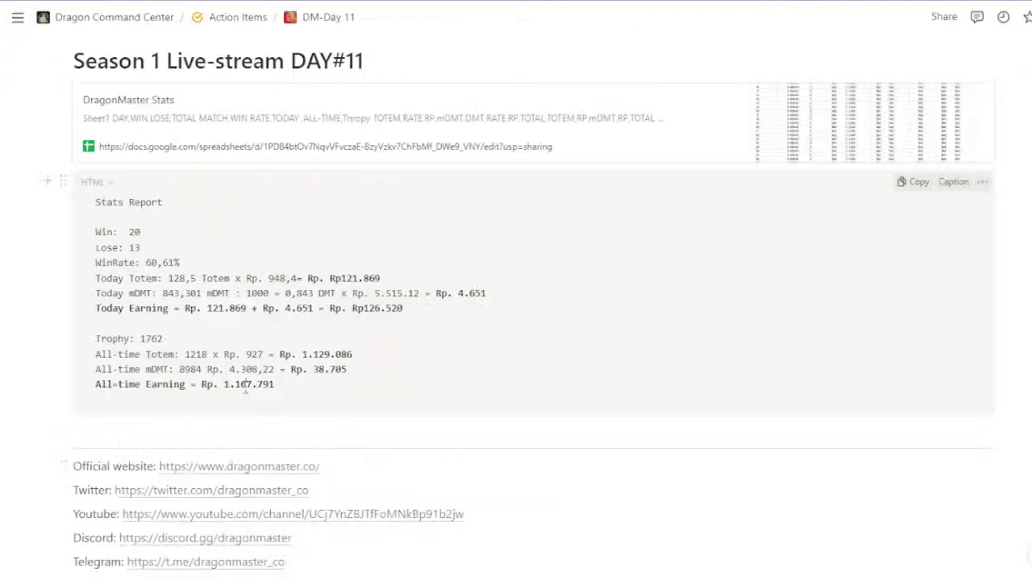
{"action": "double_click", "coordinate": [246, 385]}
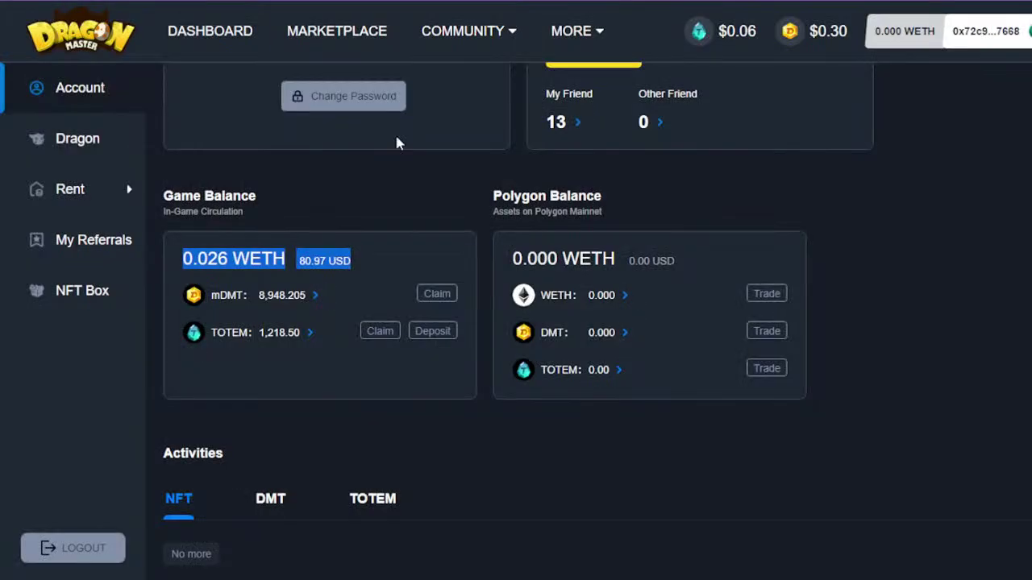
Open the Claim dialog for the mDMT in the Game Balance on the Dragon Master account page.
{"action": "left_click", "coordinate": [443, 246]}
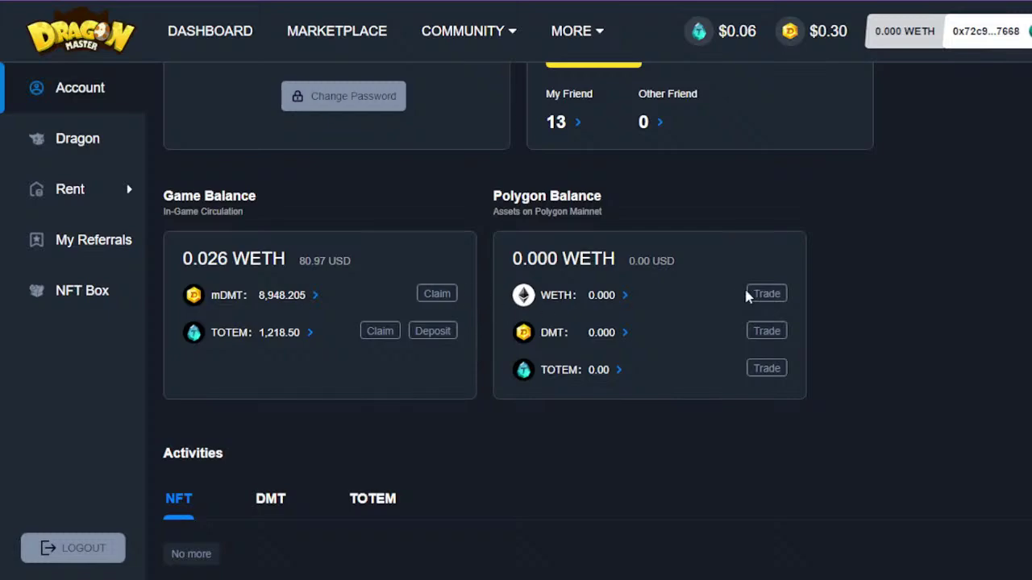
{"action": "left_click", "coordinate": [436, 295]}
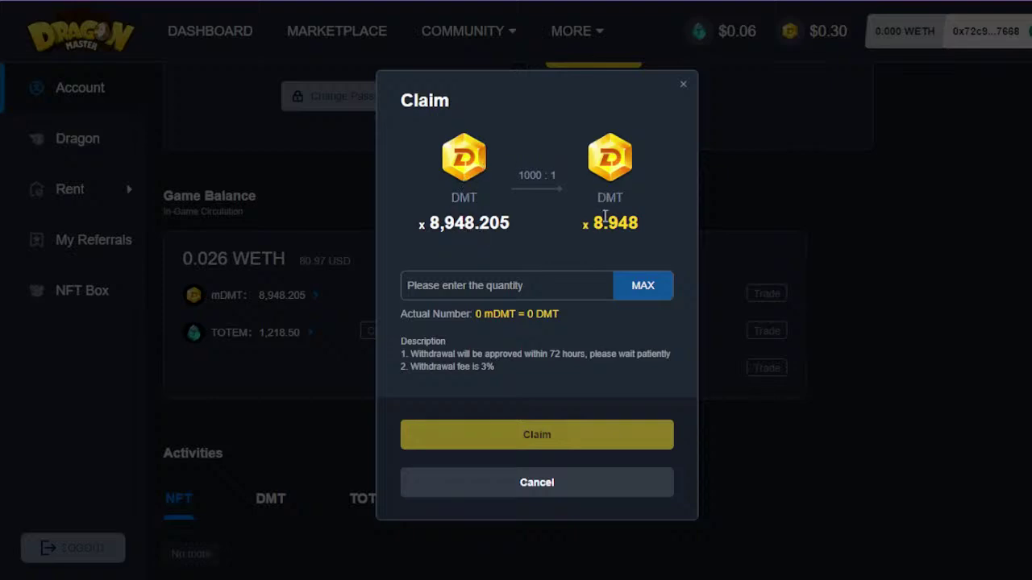
Compare the claimable DMT amount in the Claim dialog with the DMT-to-MATIC swap estimate on QuickSwap.
{"action": "left_click_drag", "start_coordinate": [595, 224], "coordinate": [641, 233]}
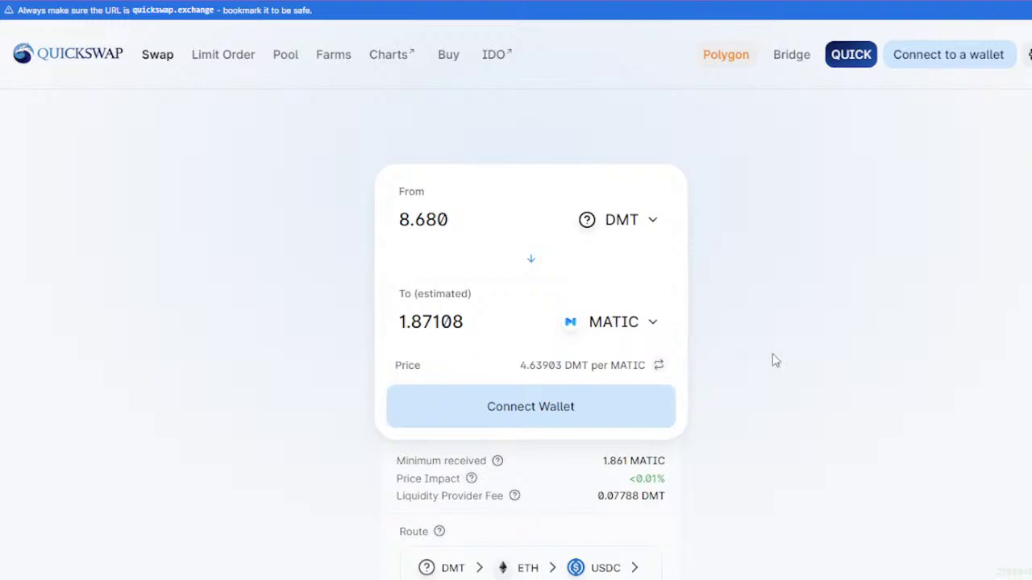
{"action": "scroll", "coordinate": [774, 361], "scroll_direction": "down", "scroll_amount": 1}
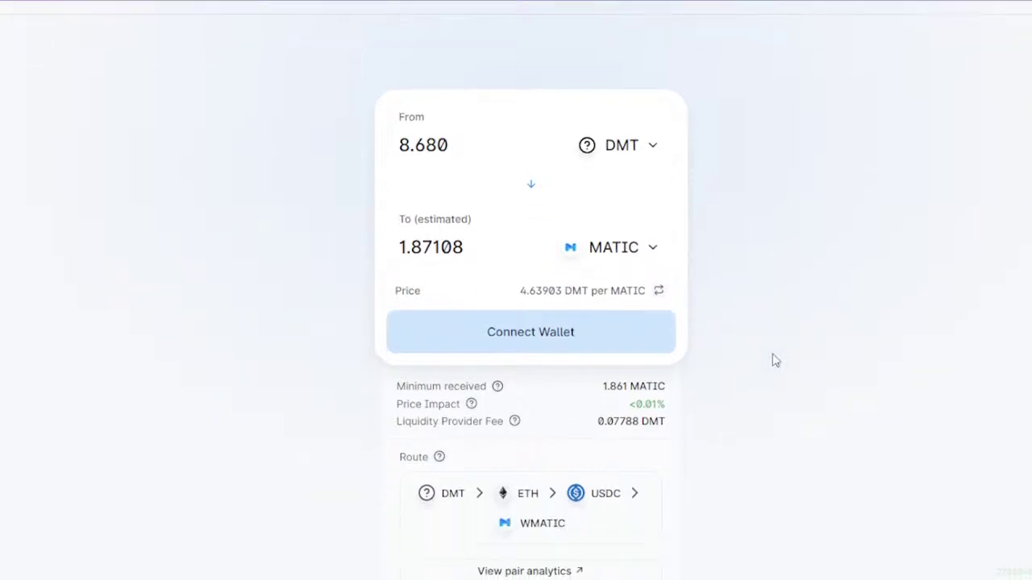
{"action": "scroll", "coordinate": [774, 360], "scroll_direction": "up", "scroll_amount": 1}
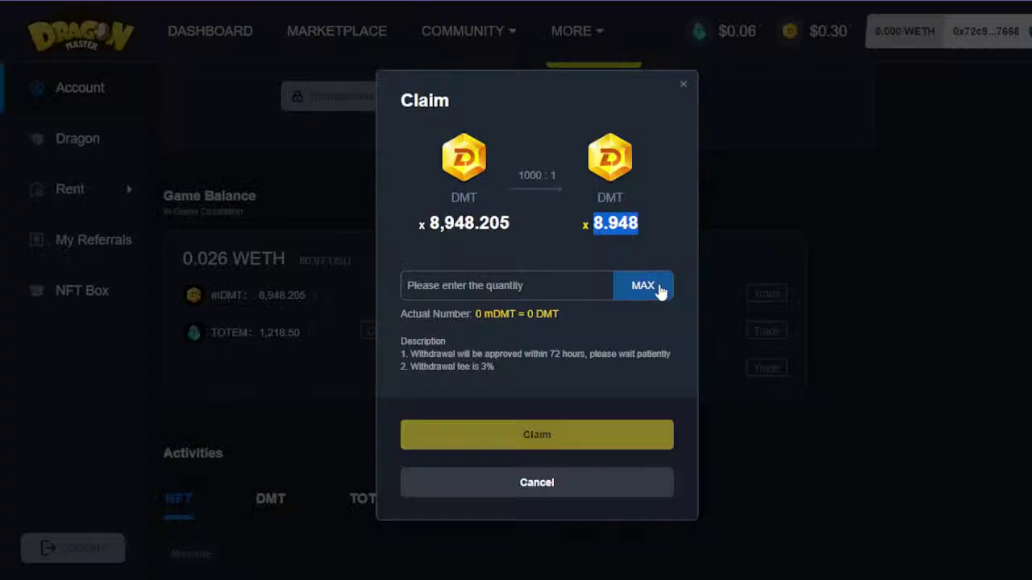
Fill in the maximum mDMT quantity of 8948.205, check the withdrawal time and fee notes, submit the claim and dismiss the confirmation.
{"action": "left_click", "coordinate": [656, 287]}
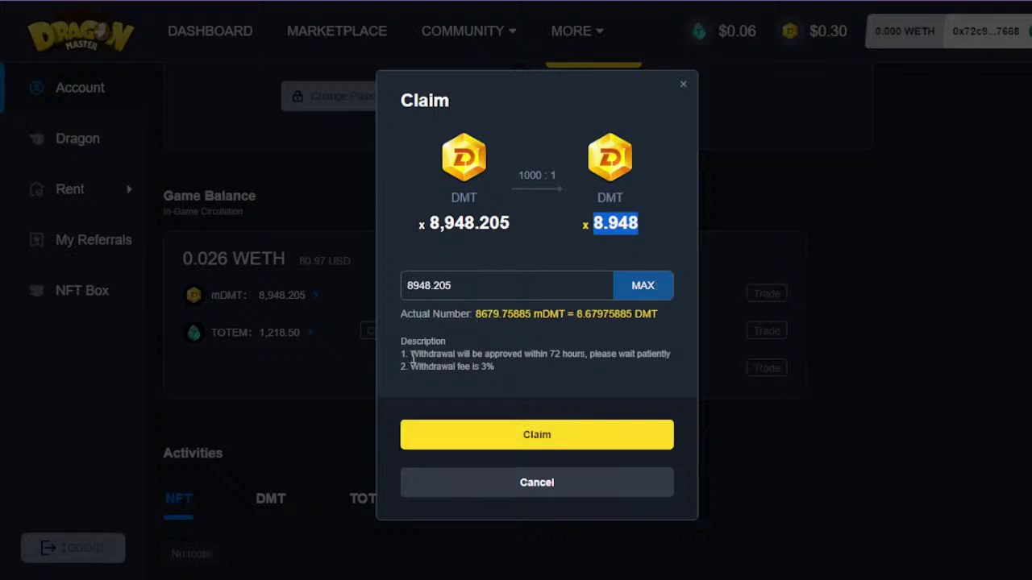
{"action": "left_click", "coordinate": [555, 357]}
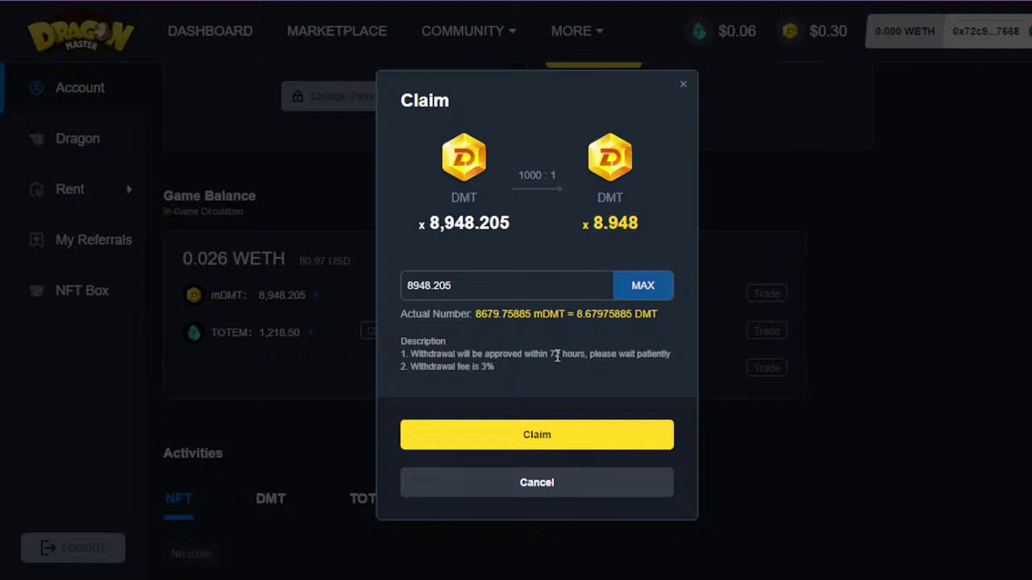
{"action": "triple_click", "coordinate": [552, 357]}
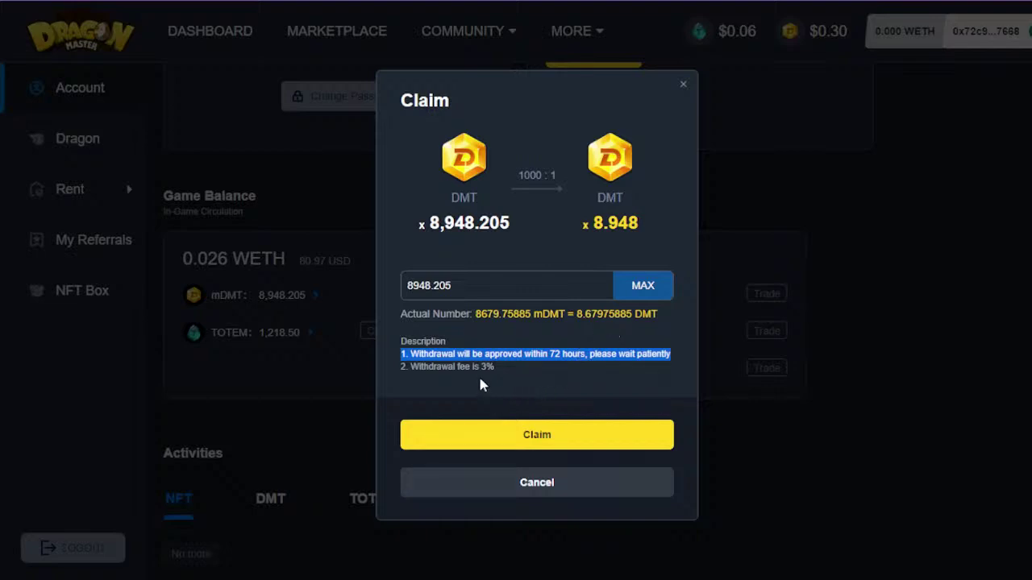
{"action": "left_click_drag", "start_coordinate": [482, 368], "coordinate": [484, 374]}
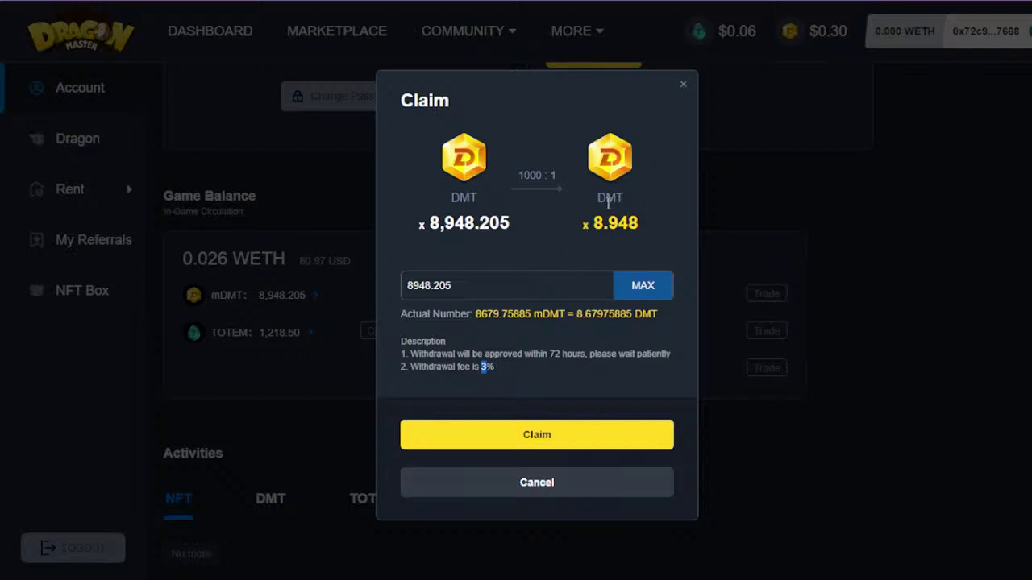
{"action": "left_click", "coordinate": [568, 432]}
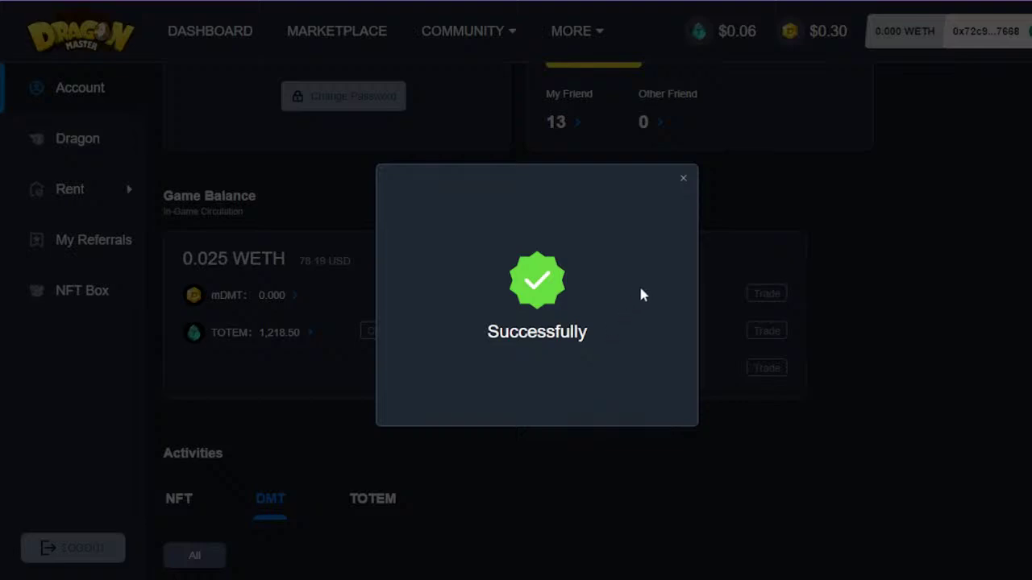
{"action": "left_click", "coordinate": [684, 182]}
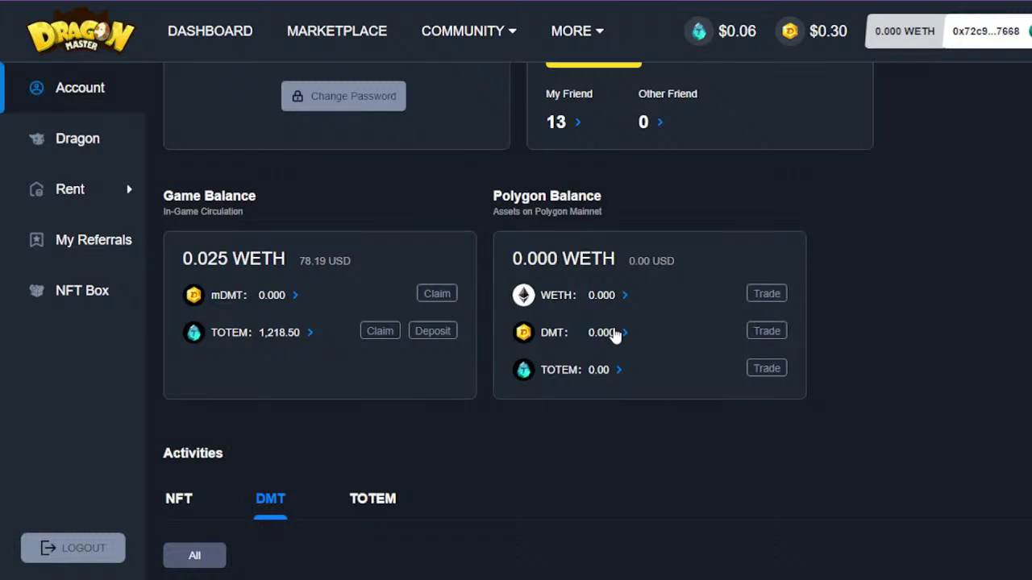
Open the QuickSwap trade page for the Polygon Balance's DMT and accept the imported-token warning for Dragon Master Token.
{"action": "scroll", "coordinate": [540, 332], "scroll_direction": "down", "scroll_amount": 1}
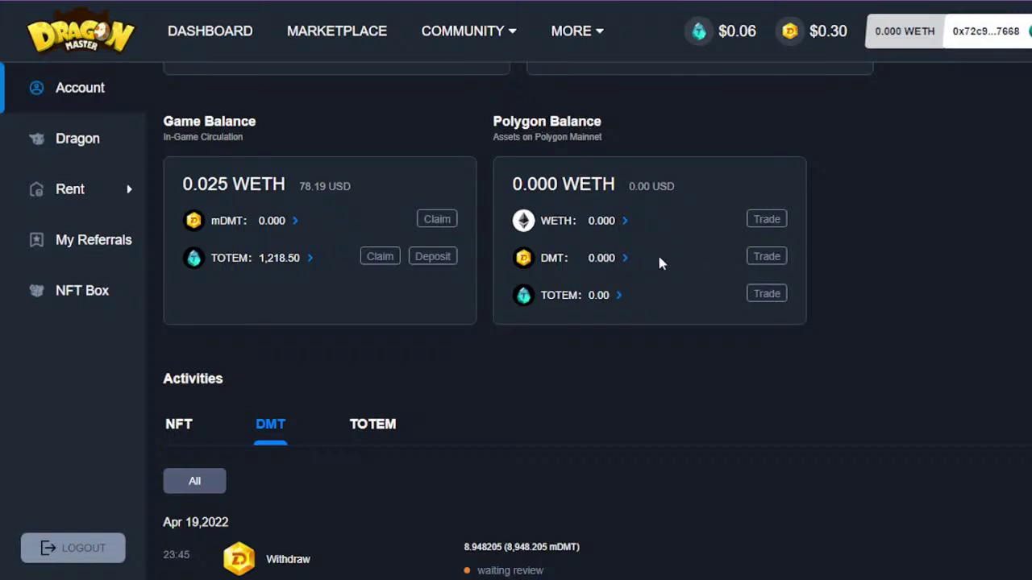
{"action": "left_click", "coordinate": [768, 258]}
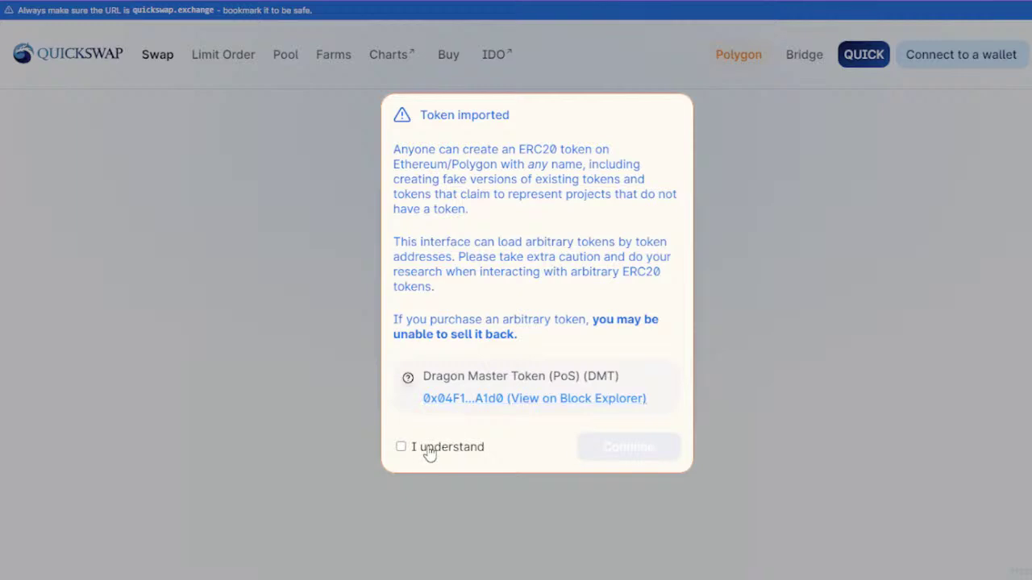
{"action": "left_click", "coordinate": [428, 450]}
{"action": "left_click", "coordinate": [654, 450]}
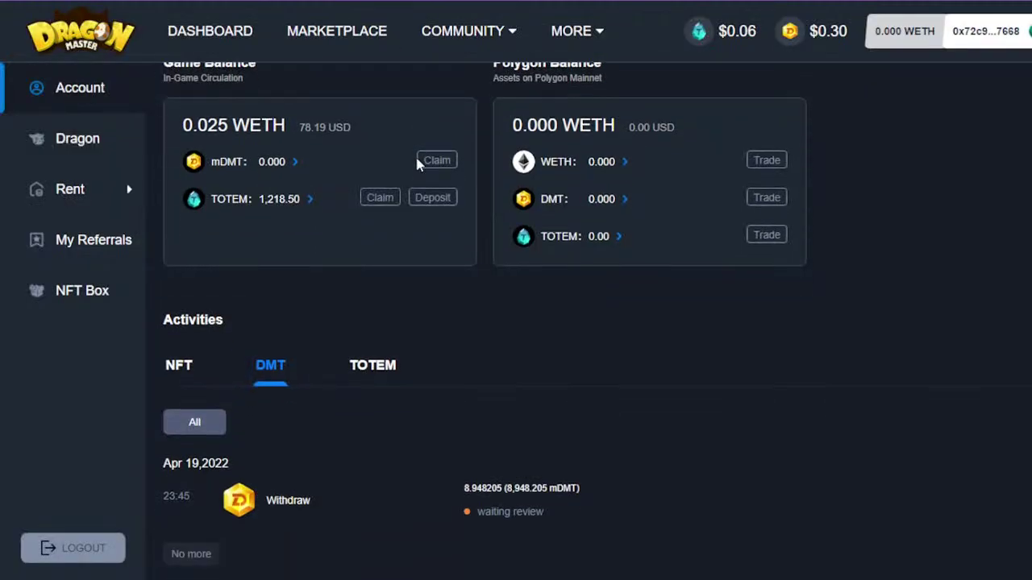
On the Dragon Master account page, check the DMT withdrawal's status and review the NFT and TOTEM activities, including the TOTEM deposits.
{"action": "double_click", "coordinate": [501, 513]}
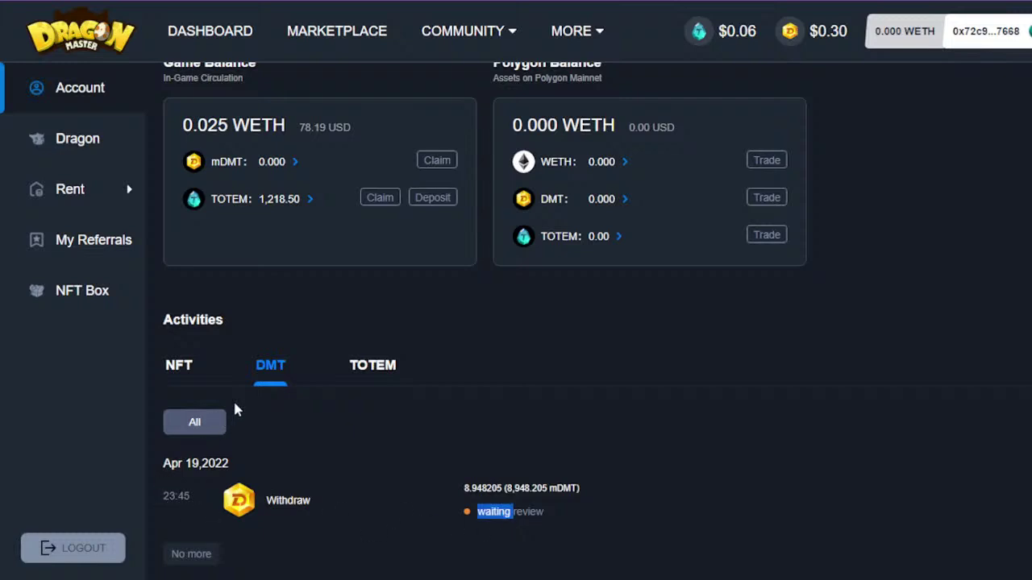
{"action": "left_click", "coordinate": [262, 368]}
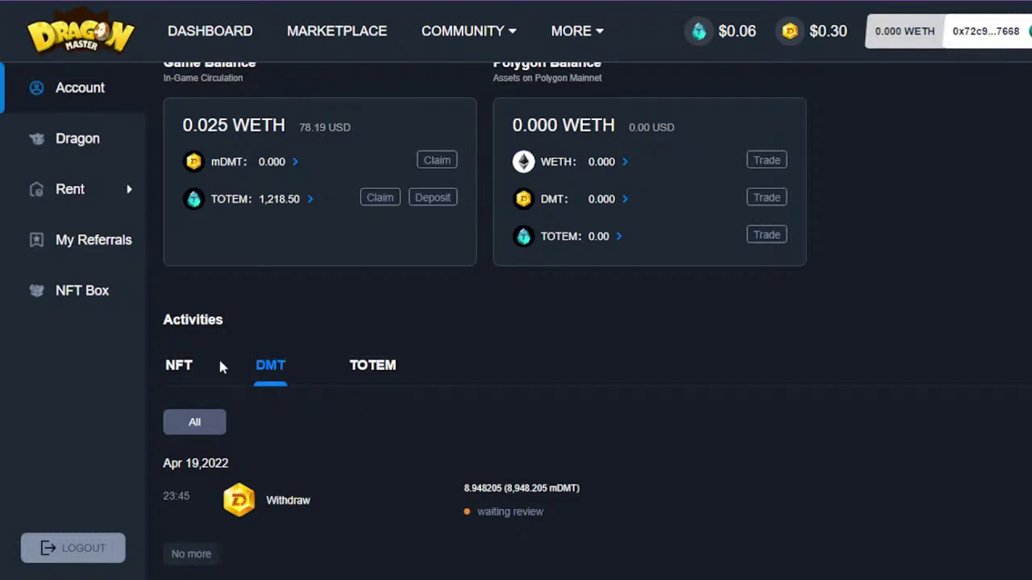
{"action": "left_click", "coordinate": [174, 365]}
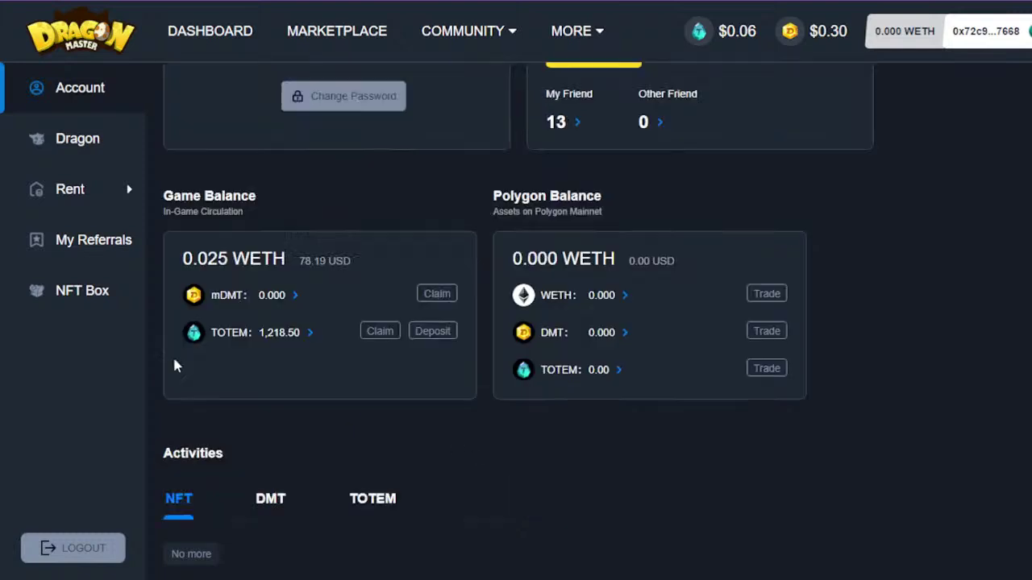
{"action": "left_click", "coordinate": [276, 501]}
{"action": "left_click", "coordinate": [369, 369]}
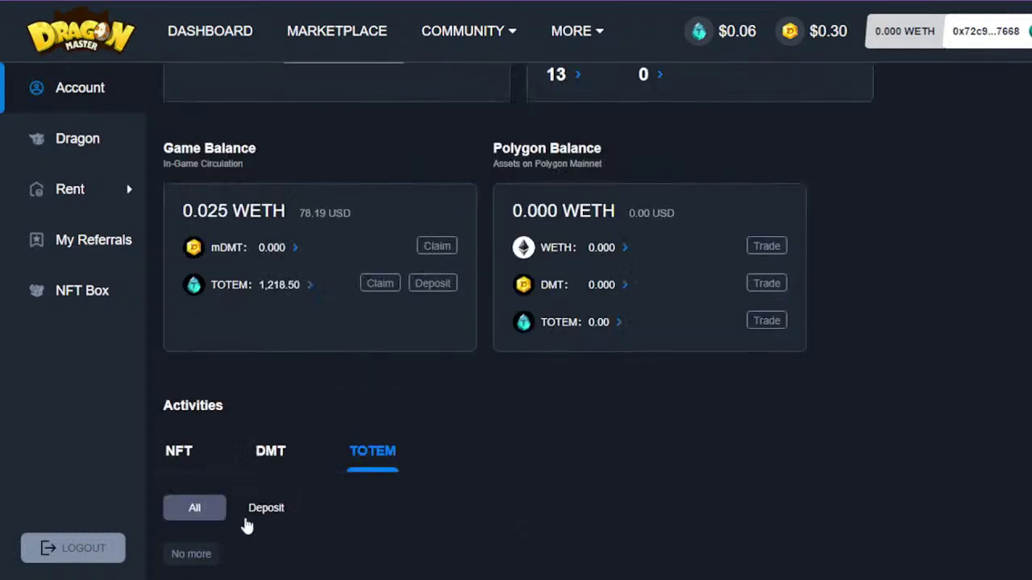
{"action": "left_click", "coordinate": [277, 516]}
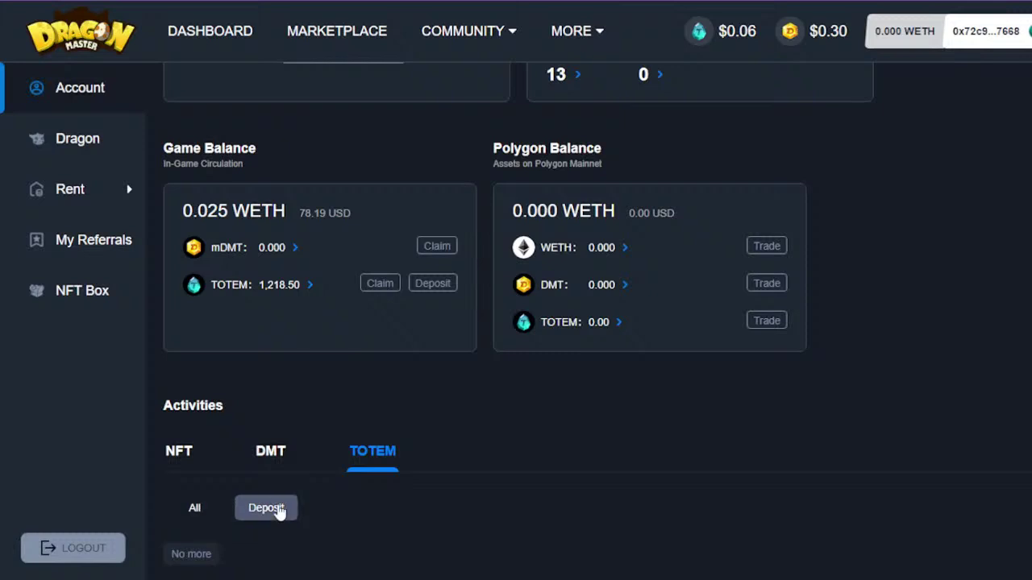
{"action": "left_click", "coordinate": [203, 510]}
Return to the DMT activities and recheck the review status of the Apr 19, 2022 withdrawal.
{"action": "left_click", "coordinate": [268, 454]}
{"action": "scroll", "coordinate": [390, 487], "scroll_direction": "down", "scroll_amount": 1}
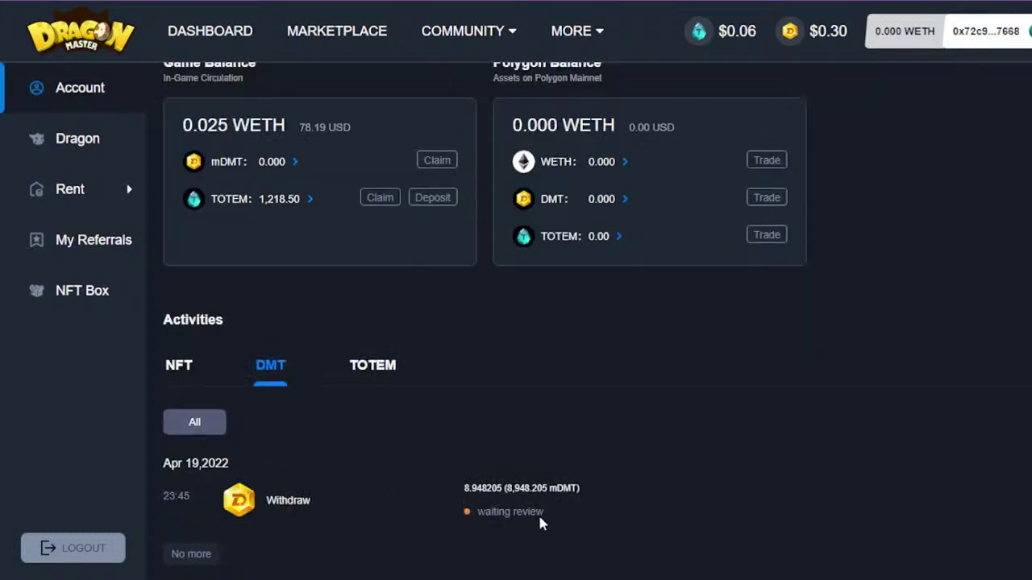
{"action": "left_click_drag", "start_coordinate": [545, 514], "coordinate": [477, 513]}
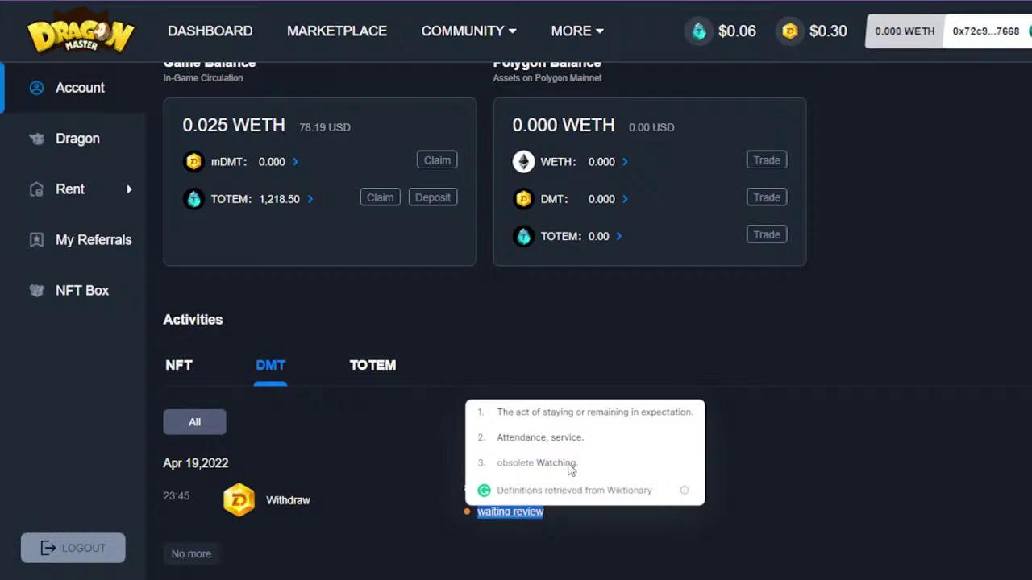
{"action": "left_click", "coordinate": [744, 358]}
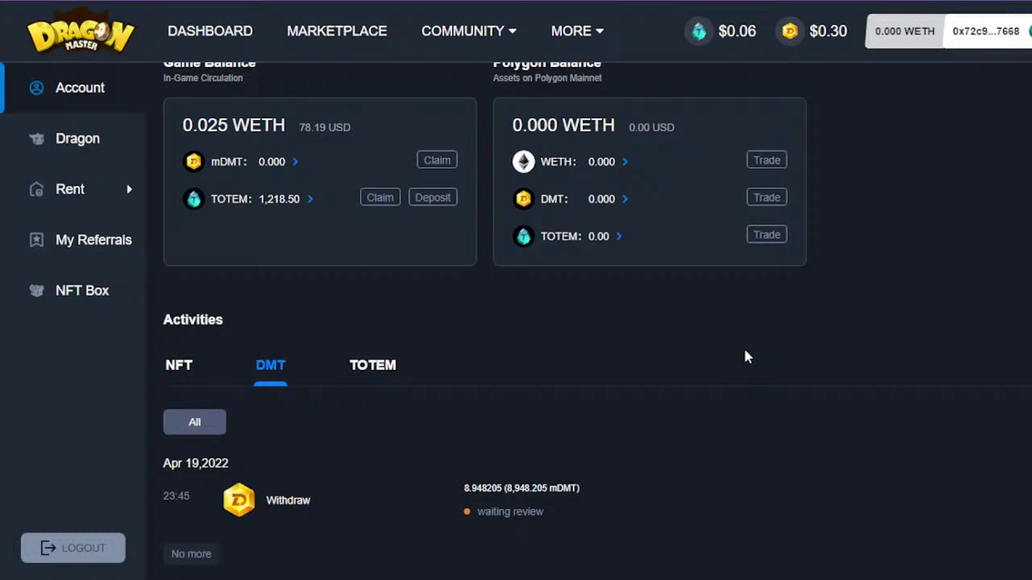
Search the web for "playtoearn" in a new browser tab and open the PlayToEarn blockchain game list.
{"action": "key", "text": "ctrl+t"}
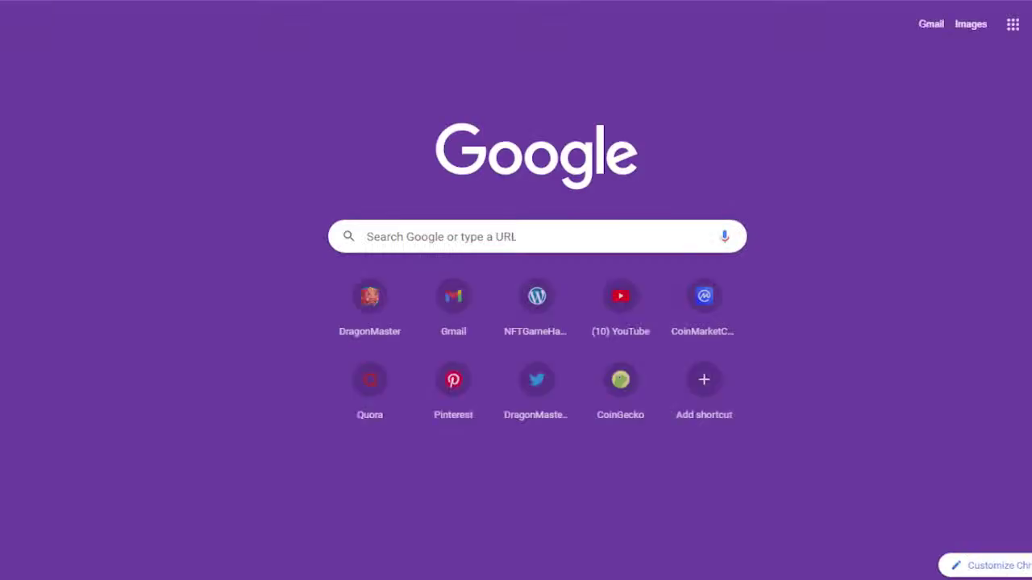
{"action": "type", "text": "pl"}
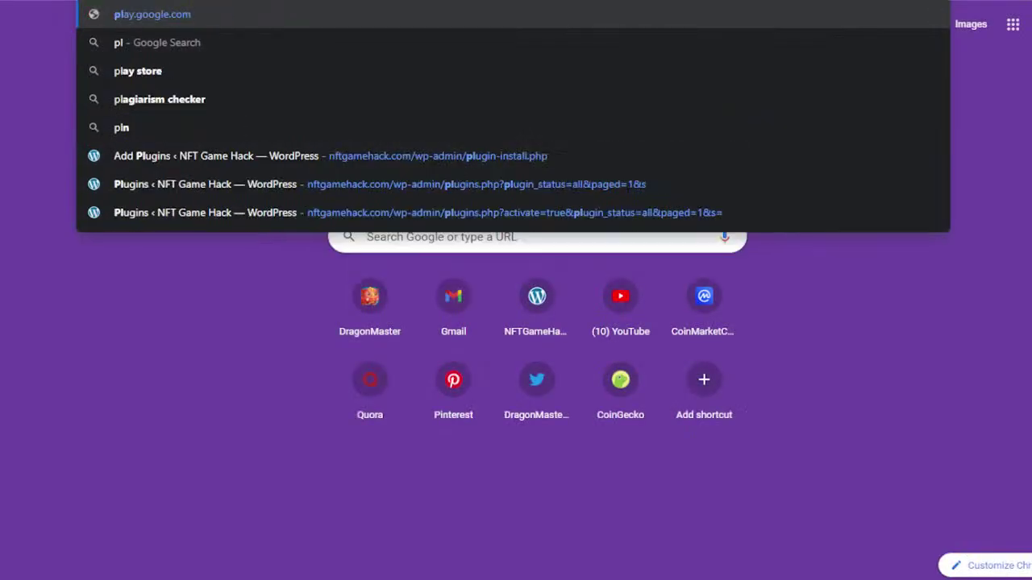
{"action": "type", "text": "ayto"}
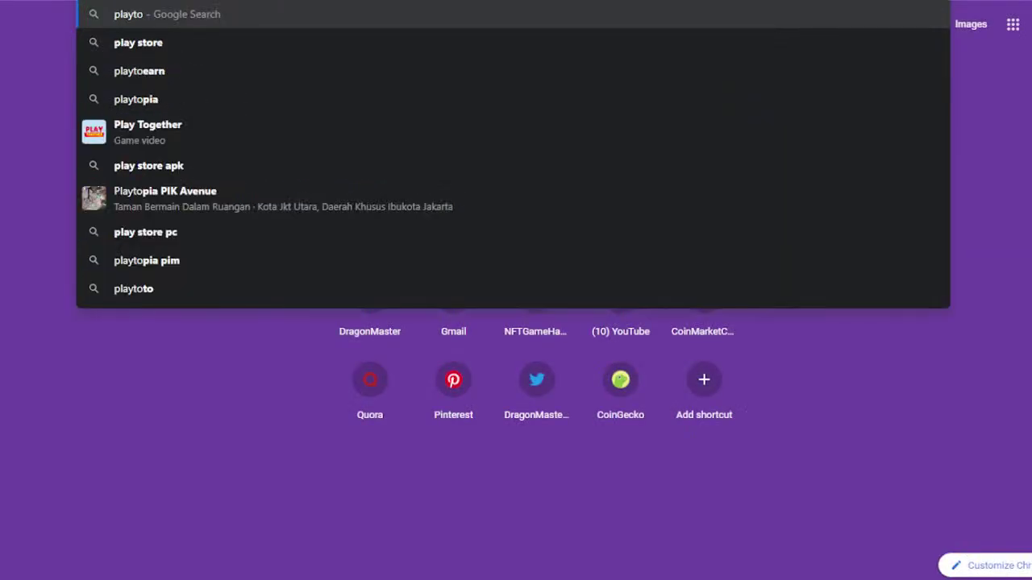
{"action": "type", "text": "earne"}
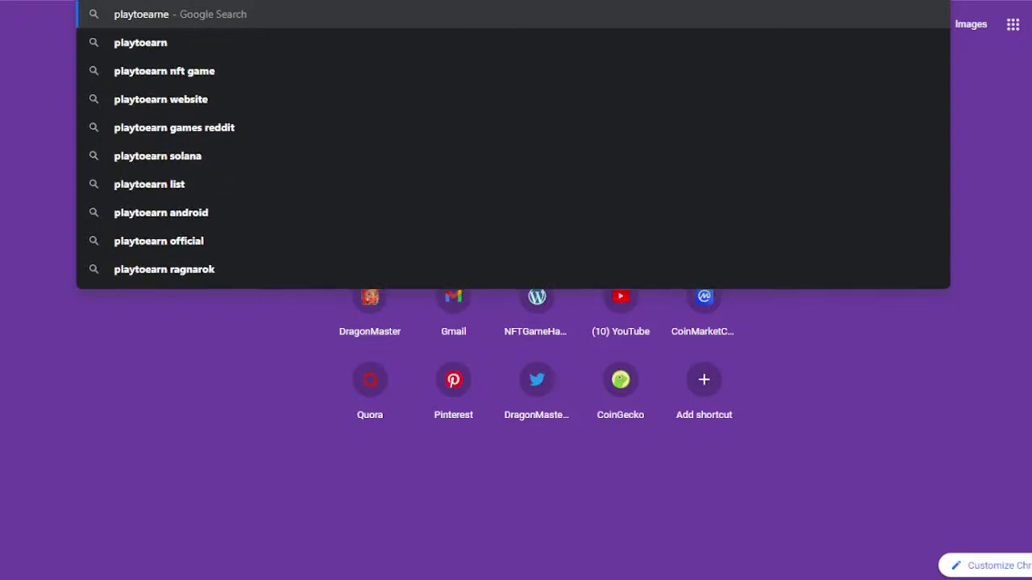
{"action": "key", "text": "BackSpace"}
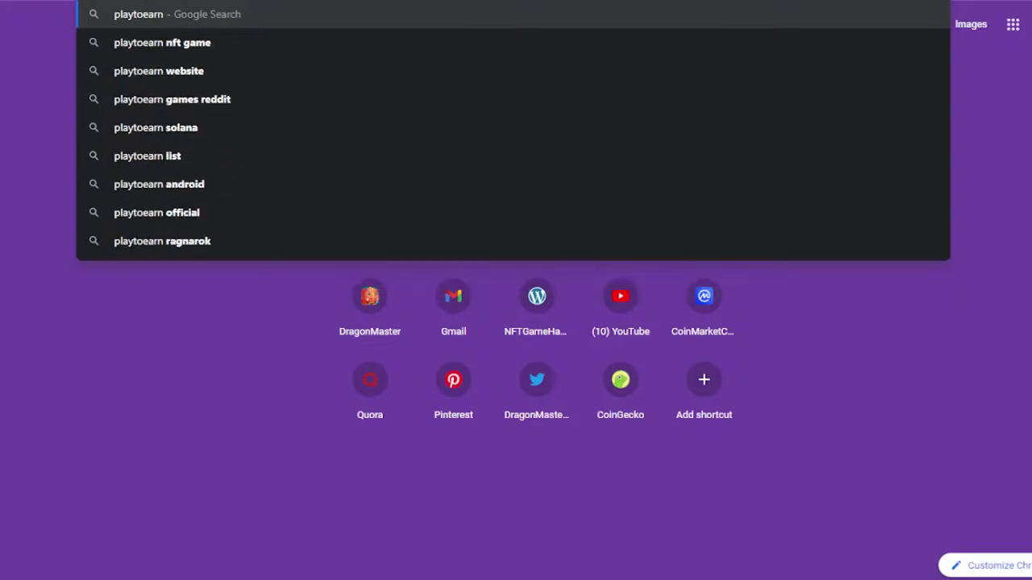
{"action": "key", "text": "Return"}
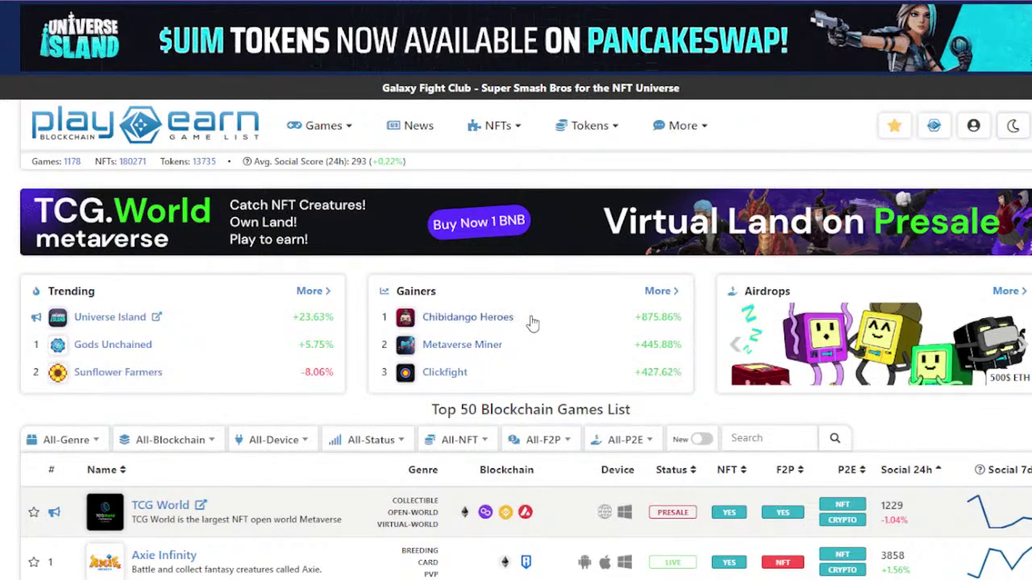
Look through the Top 50 Blockchain Games List down to its last entry and return to its filters.
{"action": "scroll", "coordinate": [456, 369], "scroll_direction": "down", "scroll_amount": 1}
{"action": "scroll", "coordinate": [462, 319], "scroll_direction": "down", "scroll_amount": 5}
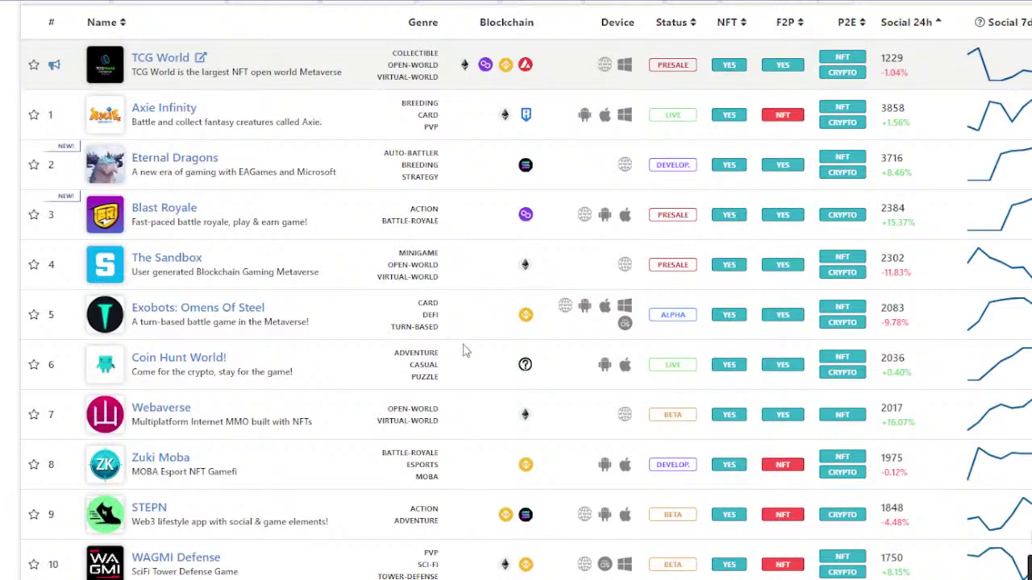
{"action": "scroll", "coordinate": [288, 324], "scroll_direction": "down", "scroll_amount": 2}
{"action": "scroll", "coordinate": [288, 323], "scroll_direction": "down", "scroll_amount": 2}
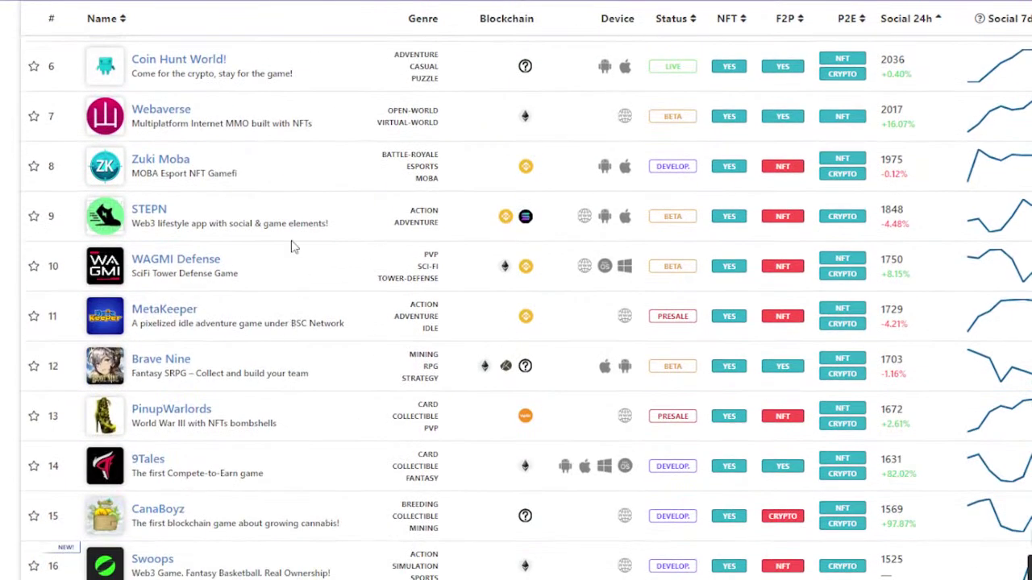
{"action": "scroll", "coordinate": [290, 304], "scroll_direction": "down", "scroll_amount": 4}
{"action": "scroll", "coordinate": [292, 247], "scroll_direction": "down", "scroll_amount": 20}
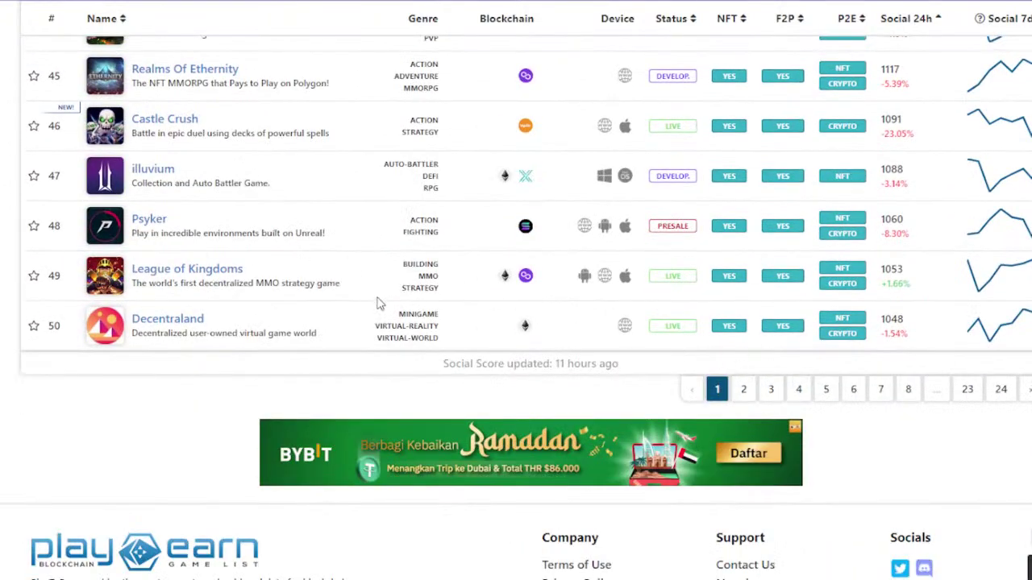
{"action": "scroll", "coordinate": [377, 303], "scroll_direction": "up", "scroll_amount": 16}
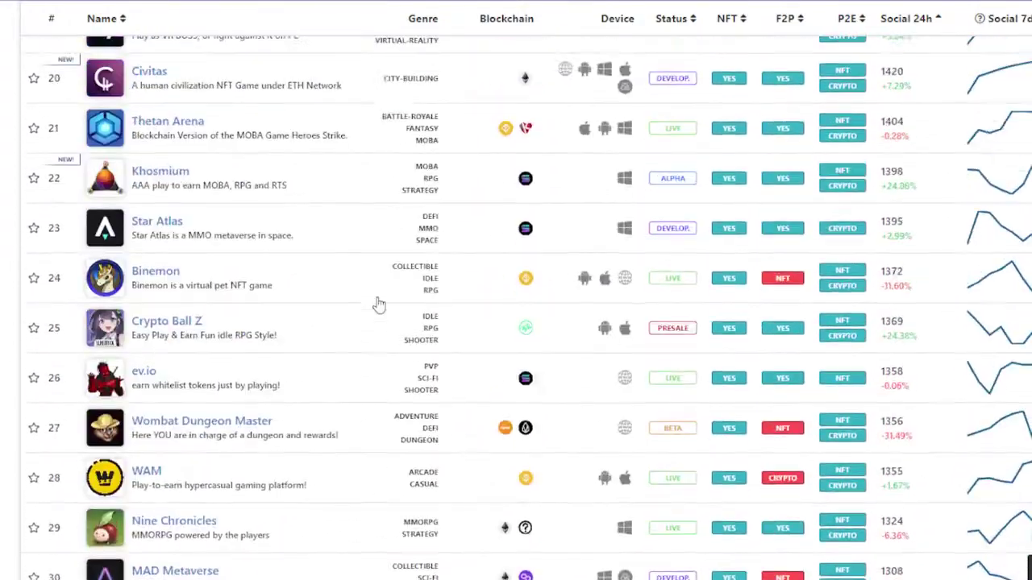
{"action": "scroll", "coordinate": [379, 304], "scroll_direction": "up", "scroll_amount": 15}
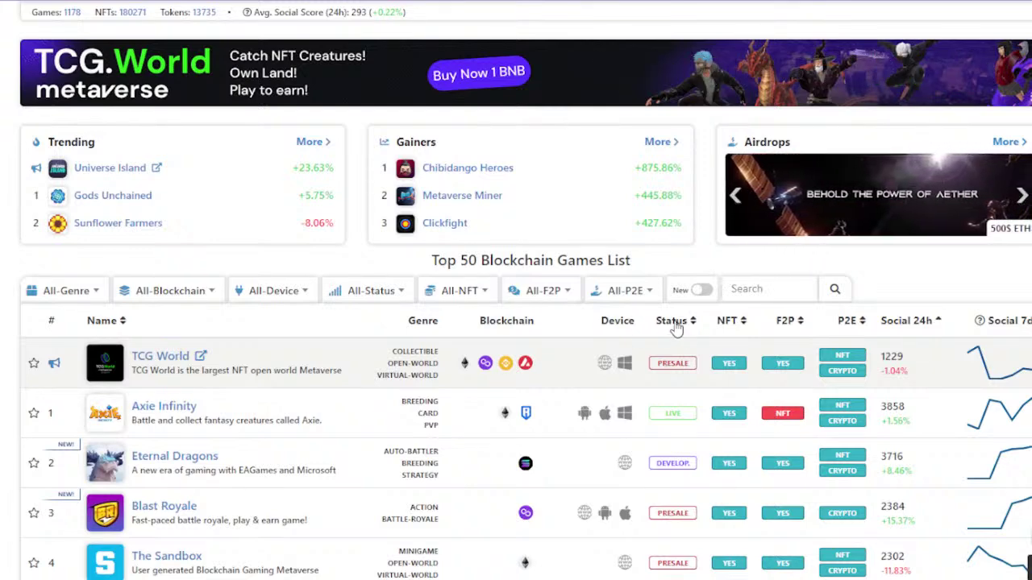
Set the status filter of the Top 50 Blockchain Games List to Beta.
{"action": "left_click", "coordinate": [384, 297]}
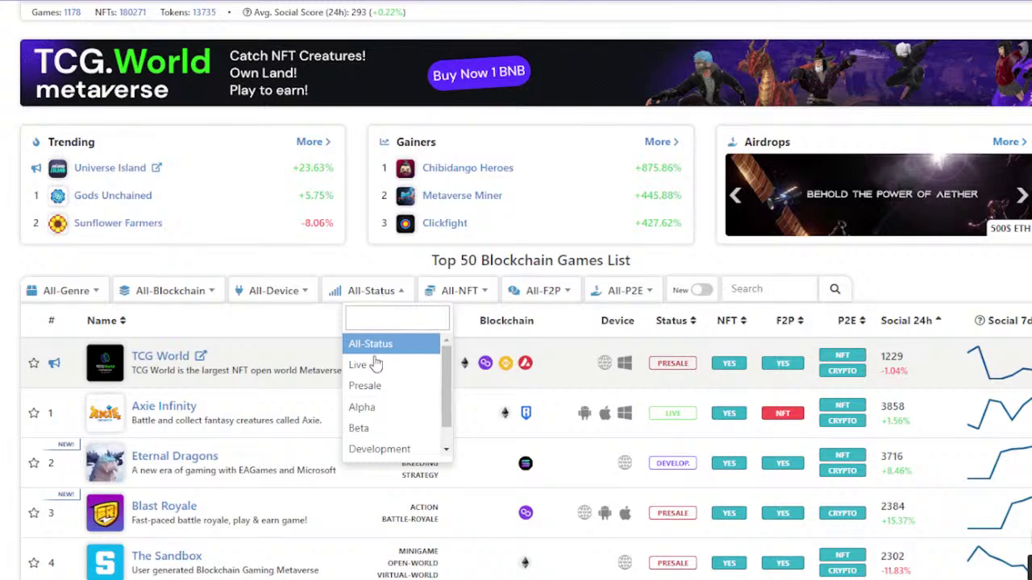
{"action": "left_click", "coordinate": [363, 429]}
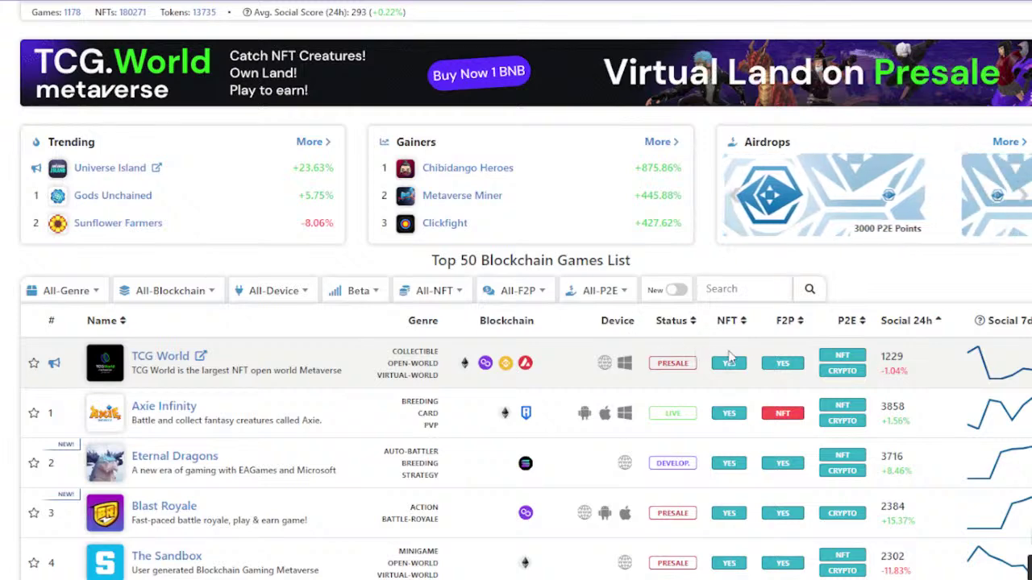
{"action": "scroll", "coordinate": [714, 365], "scroll_direction": "down", "scroll_amount": 2}
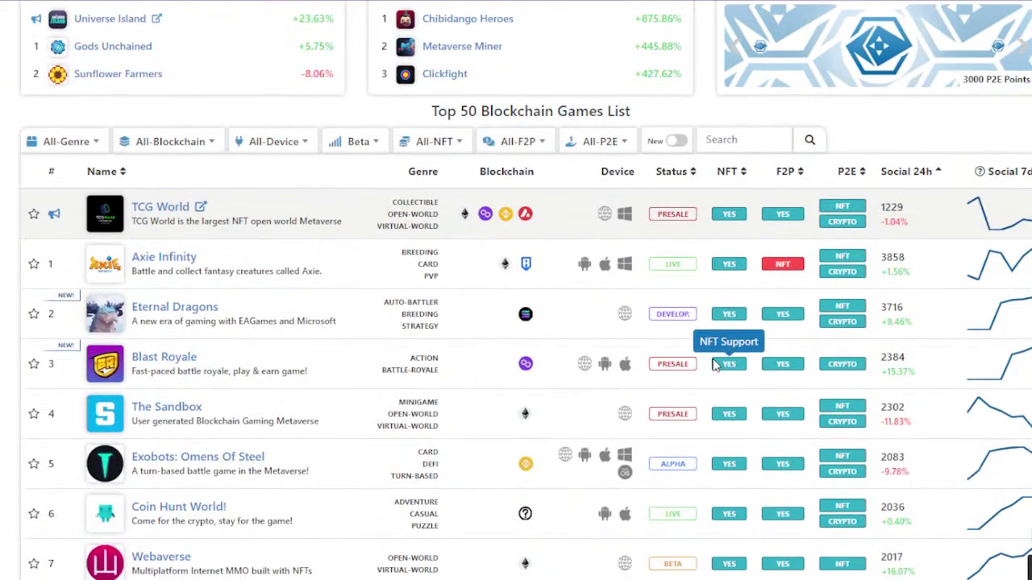